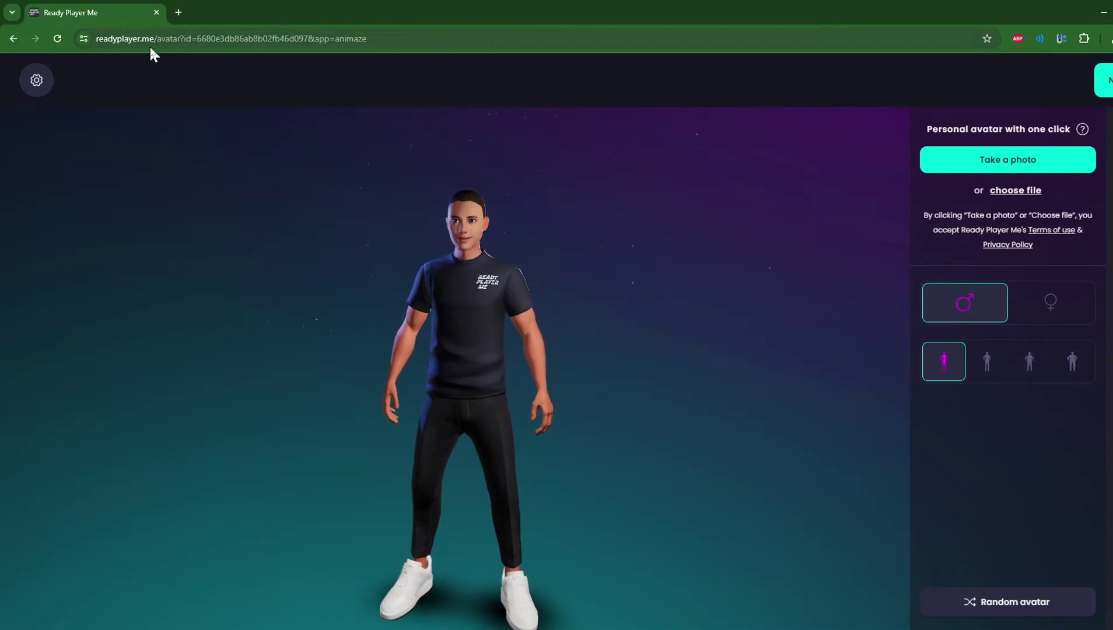
Dismiss the photo-avatar capture window and block the camera request in Ready Player Me
{"action": "left_click", "coordinate": [951, 170]}
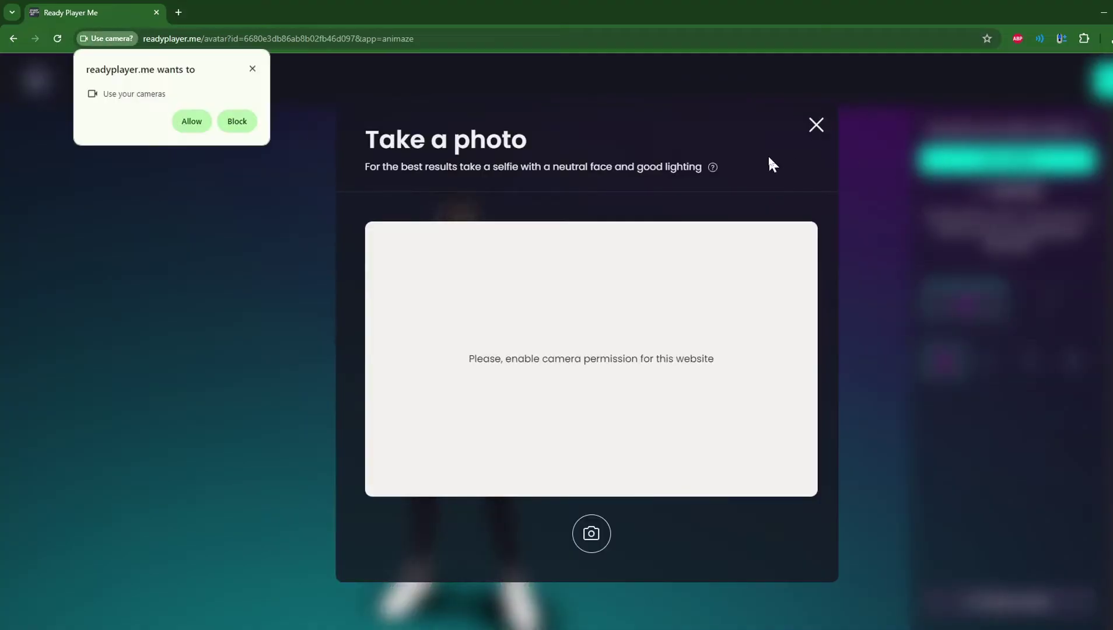
{"action": "left_click", "coordinate": [815, 125]}
{"action": "left_click", "coordinate": [252, 69]}
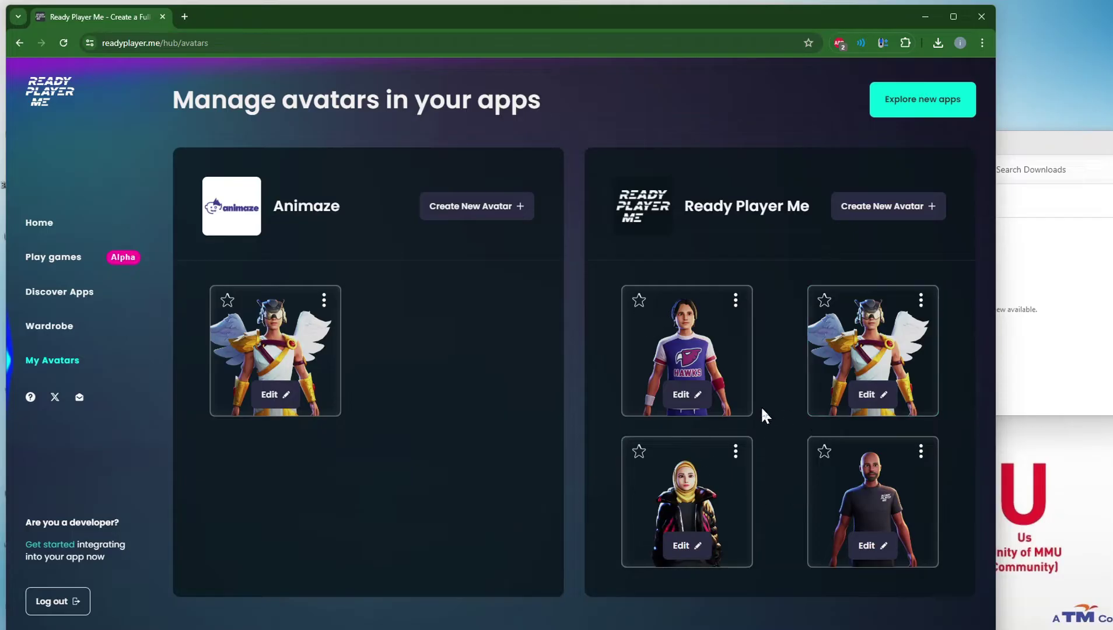
Download the hijab avatar as readyplayer-1.glb and show it in the Downloads folder
{"action": "left_click", "coordinate": [735, 452]}
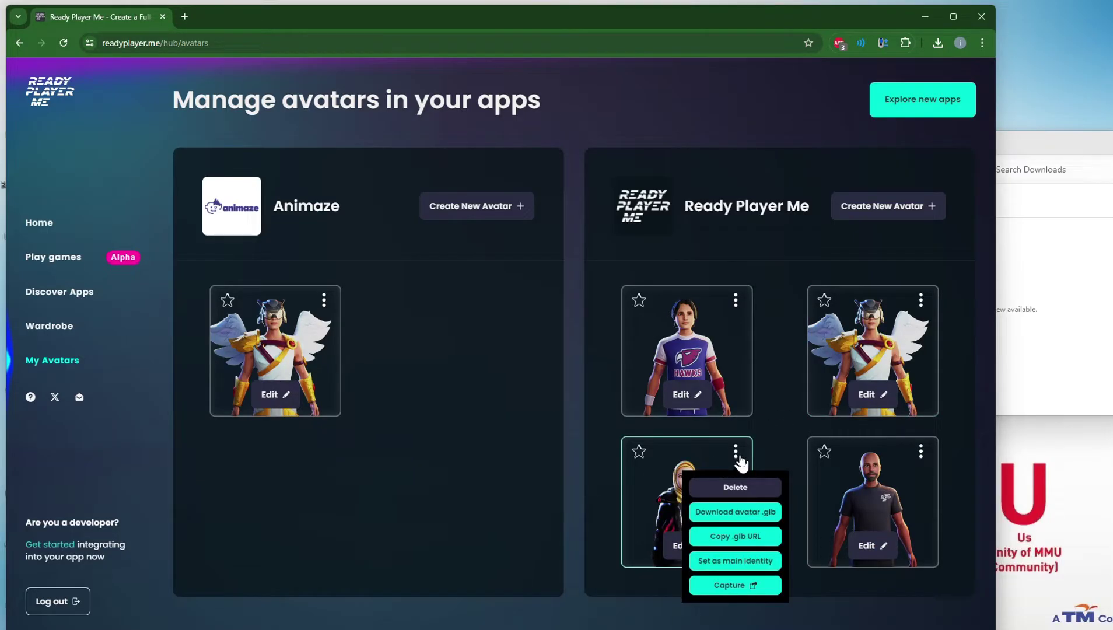
{"action": "left_click", "coordinate": [740, 511]}
{"action": "left_click", "coordinate": [761, 147]}
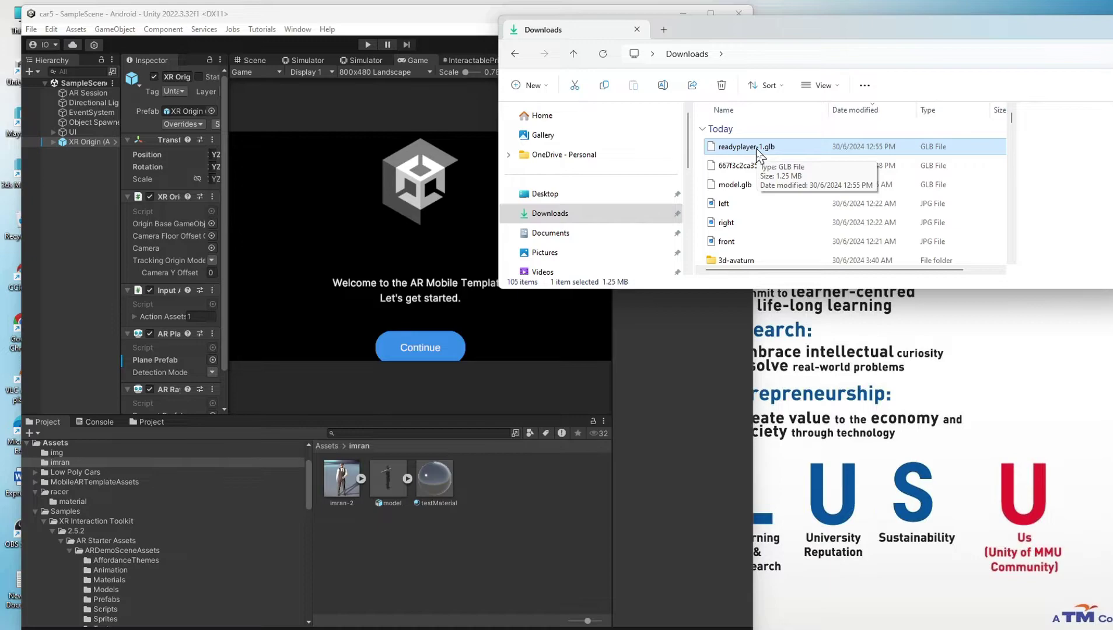
Import readyplayer-1.glb into Assets/imran and select the imported model
{"action": "left_click_drag", "start_coordinate": [523, 424], "coordinate": [491, 500]}
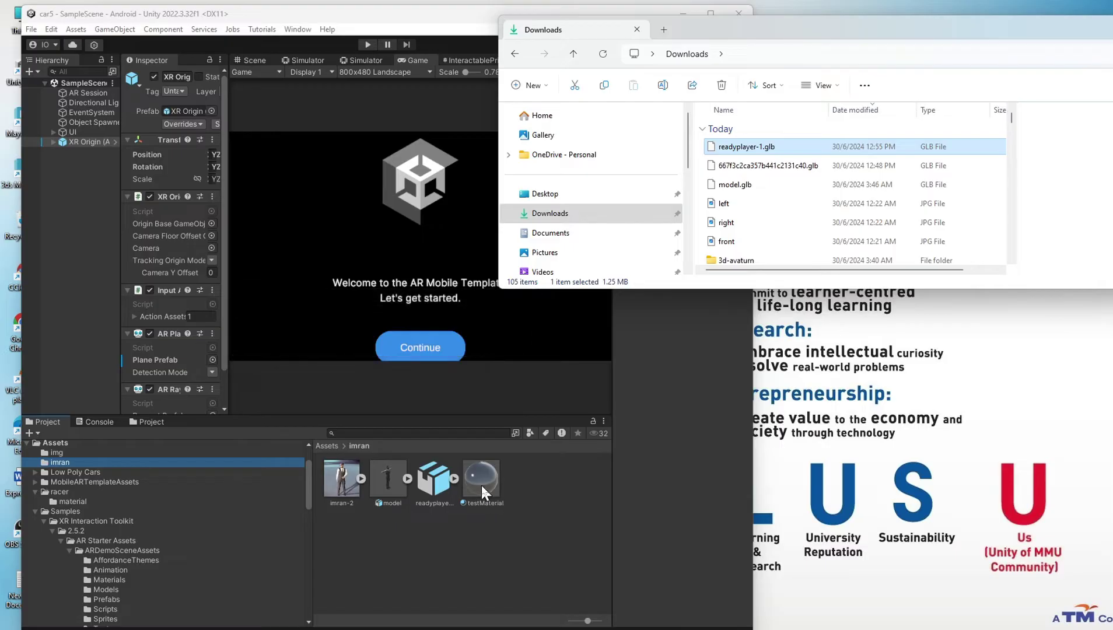
{"action": "left_click", "coordinate": [442, 486]}
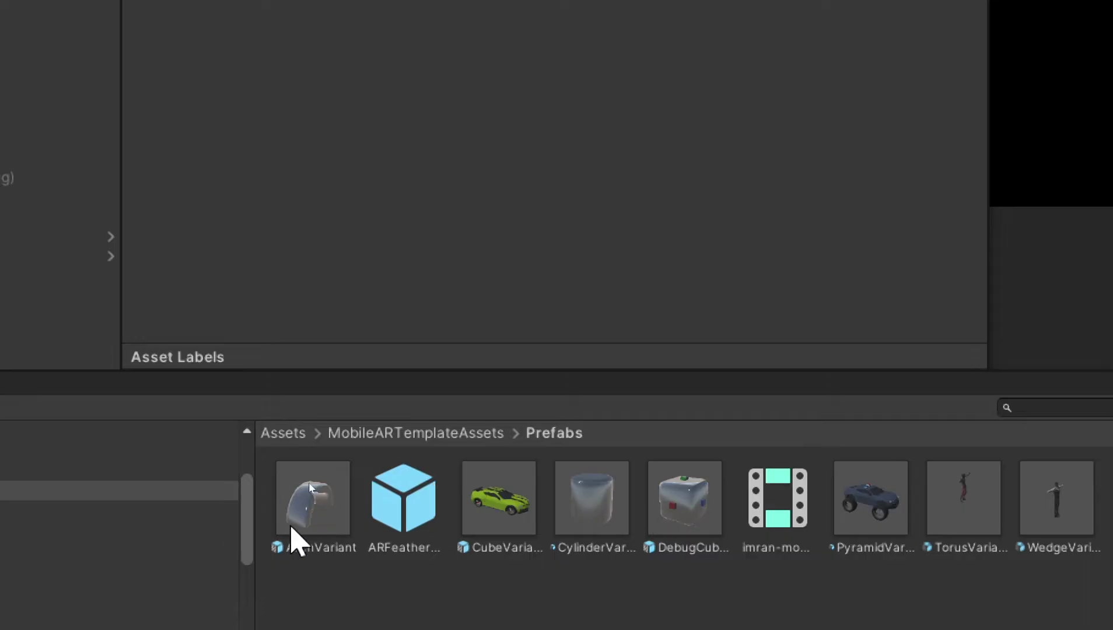
Open the ArchVariant prefab and nest the readyplayer-1 avatar under its root
{"action": "left_click", "coordinate": [294, 523]}
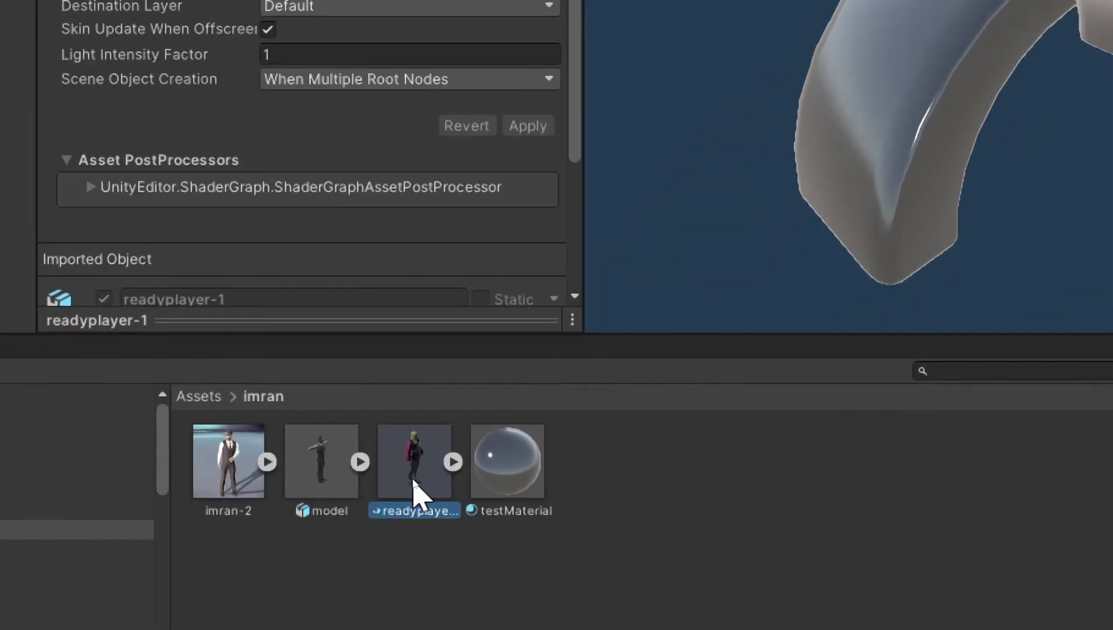
{"action": "left_click_drag", "start_coordinate": [415, 493], "coordinate": [9, 29]}
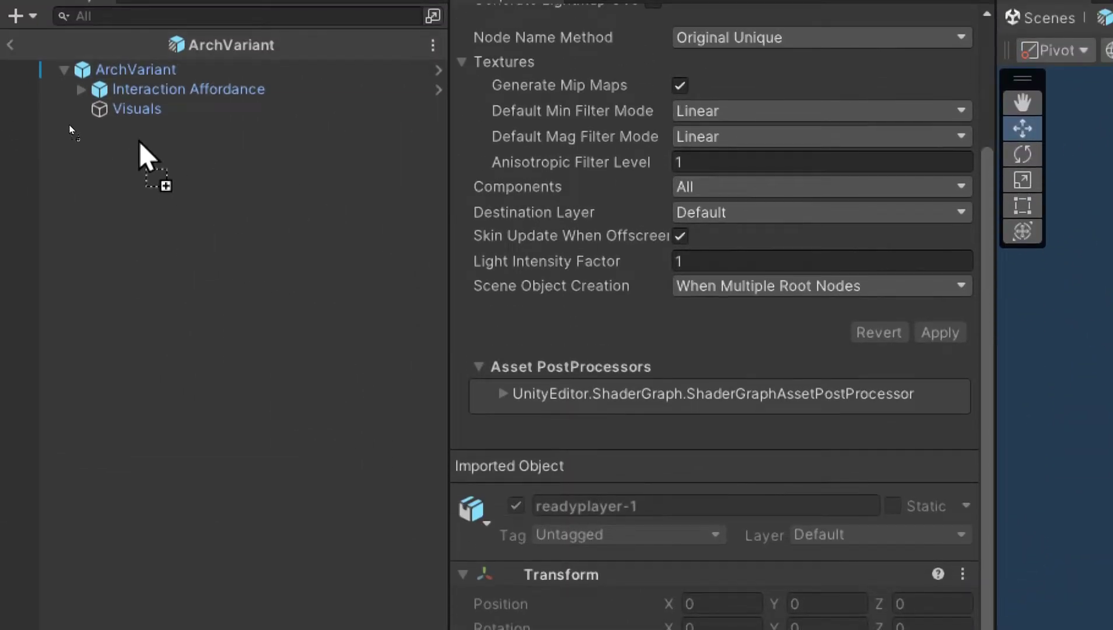
{"action": "left_click_drag", "start_coordinate": [1, 17], "coordinate": [152, 157]}
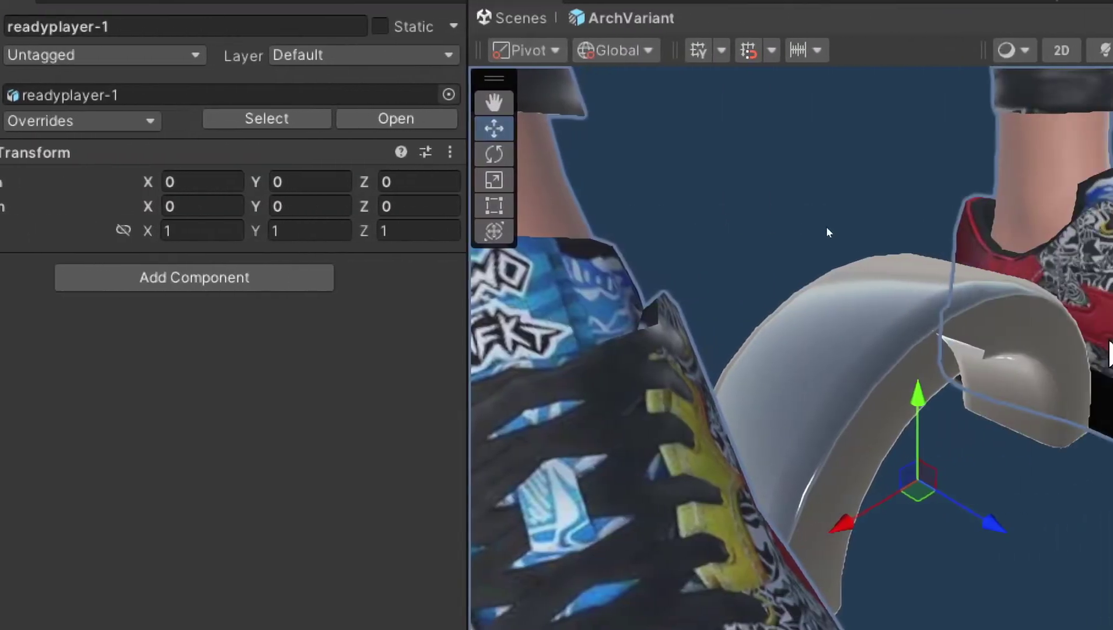
Scale the avatar uniformly to 0.1 with linked proportions and save the prefab
{"action": "type", "text": "0"}
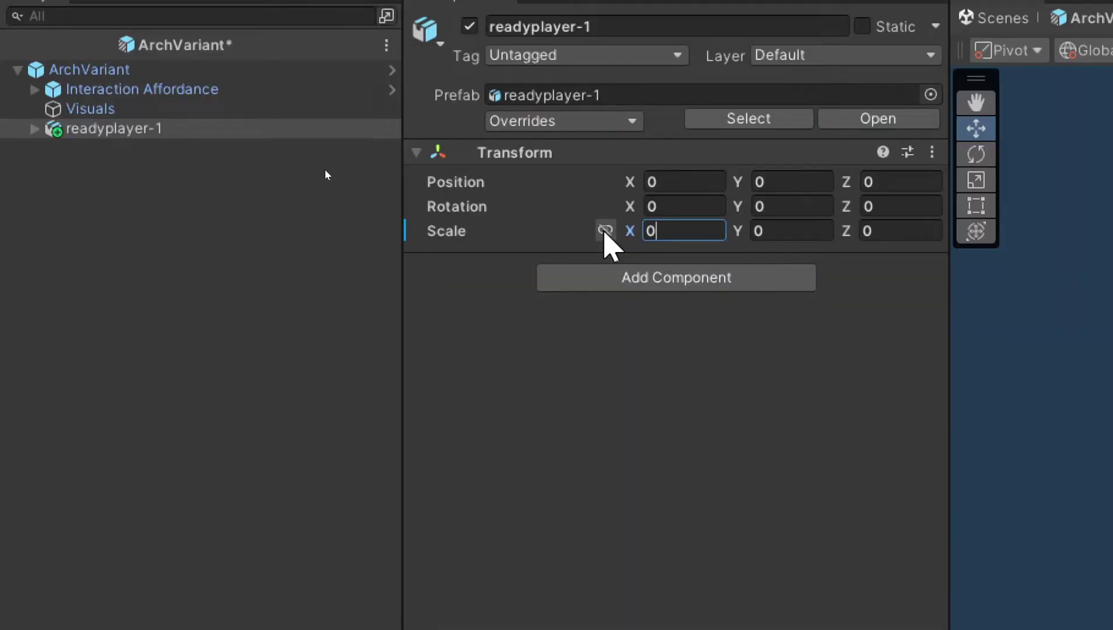
{"action": "left_click", "coordinate": [605, 230]}
{"action": "key", "text": "ctrl+s"}
{"action": "type", "text": ".1"}
{"action": "key", "text": "ctrl+s"}
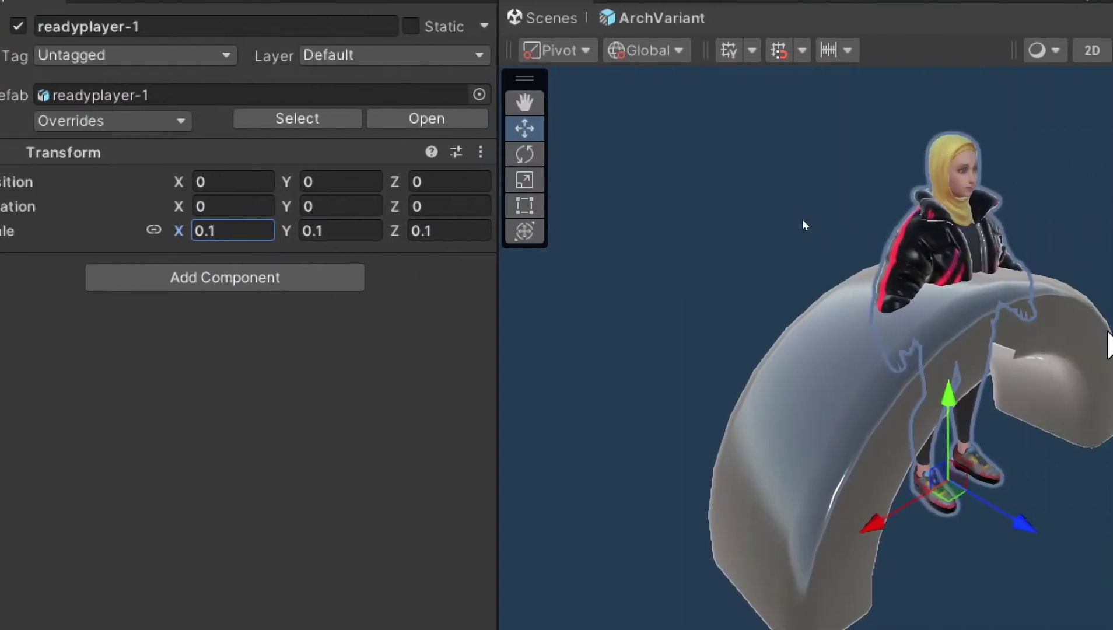
{"action": "left_click", "coordinate": [887, 327]}
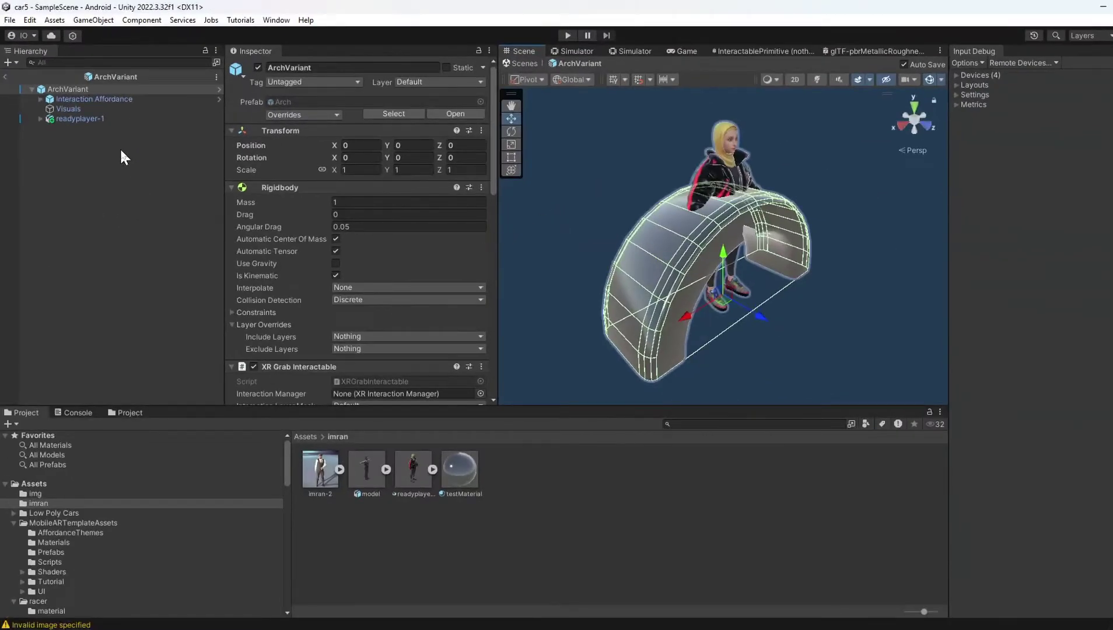
Set the Visuals object's Mesh Filter mesh to Cylinder
{"action": "left_click", "coordinate": [73, 108]}
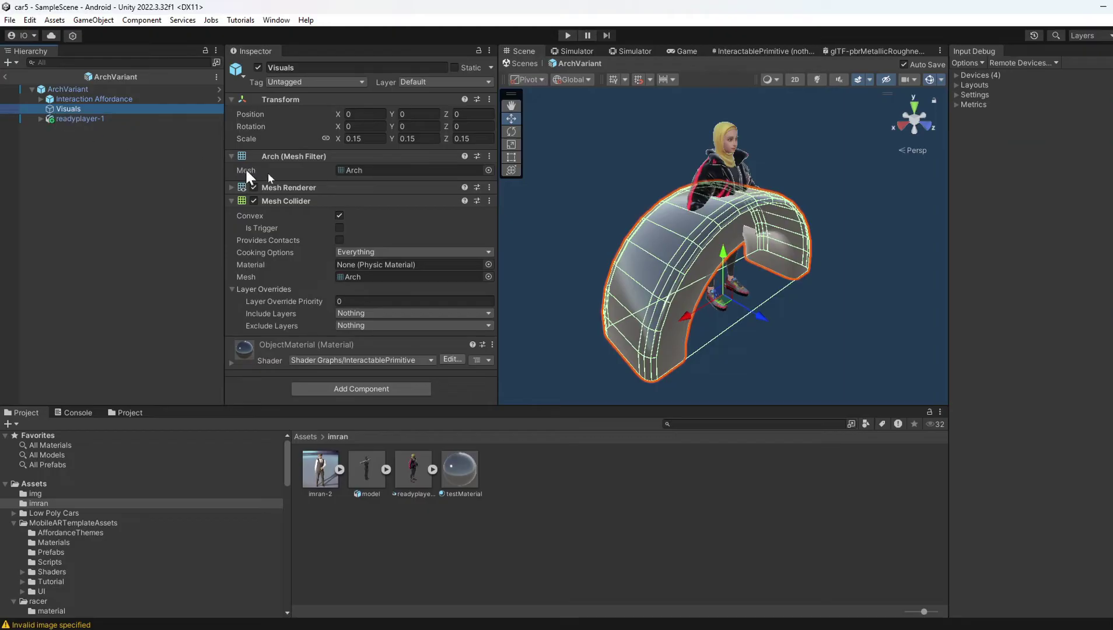
{"action": "left_click", "coordinate": [364, 172]}
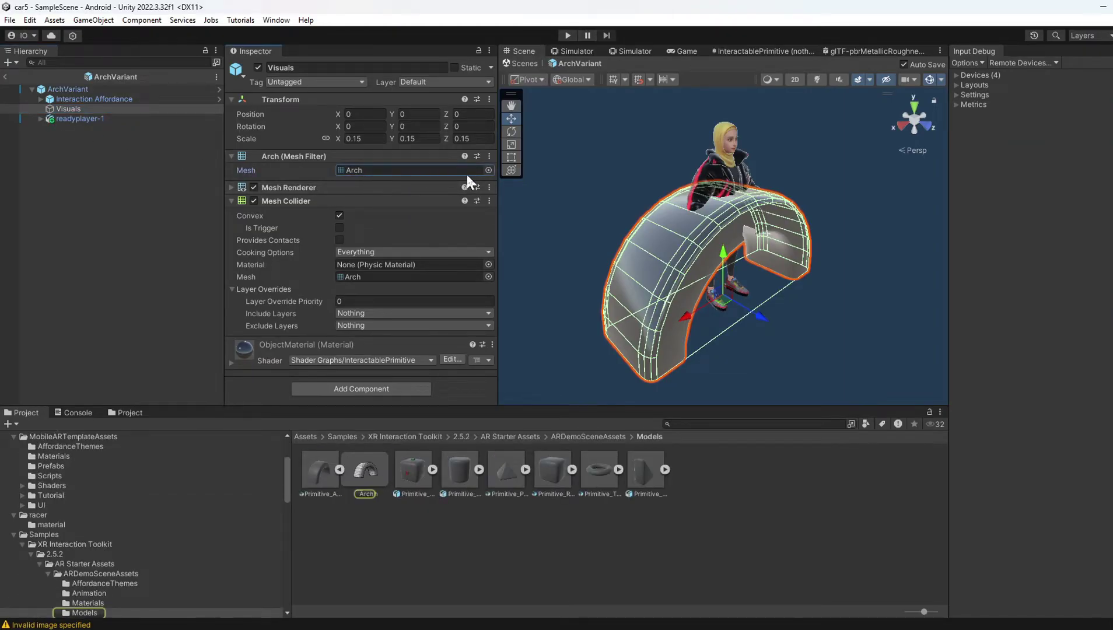
{"action": "left_click", "coordinate": [485, 171]}
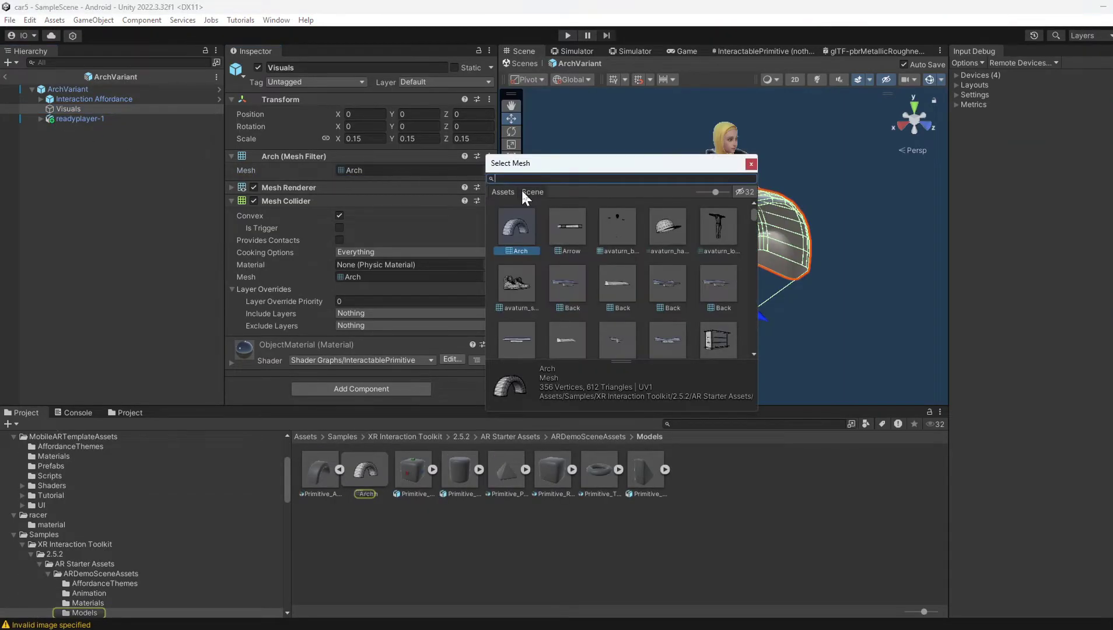
{"action": "type", "text": "cylinder"}
{"action": "left_click", "coordinate": [606, 228]}
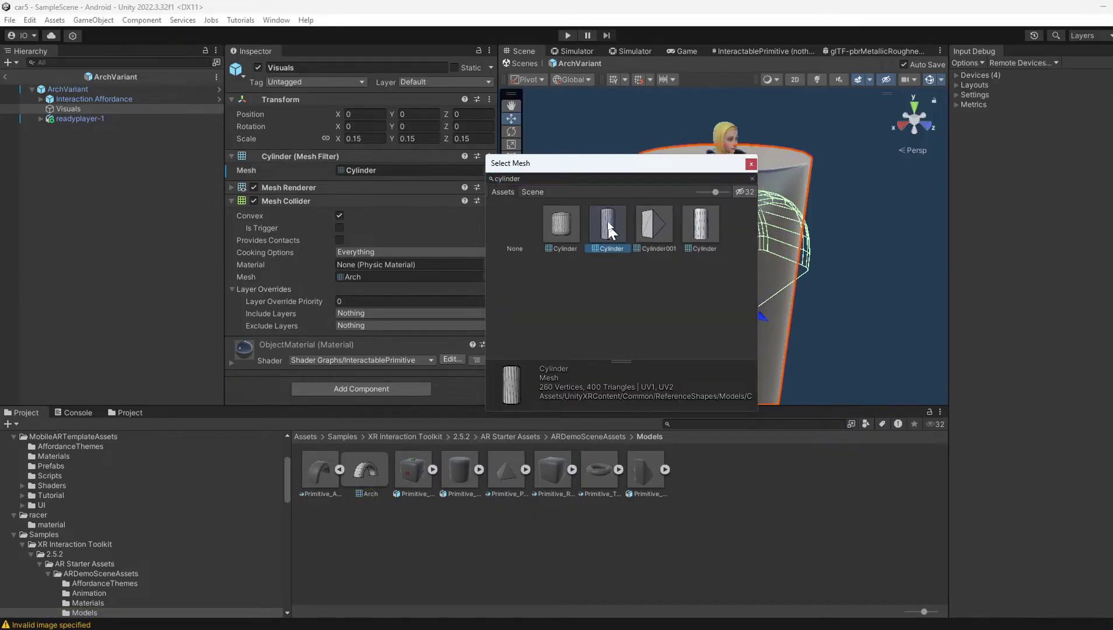
{"action": "left_click_drag", "start_coordinate": [604, 164], "coordinate": [517, 225]}
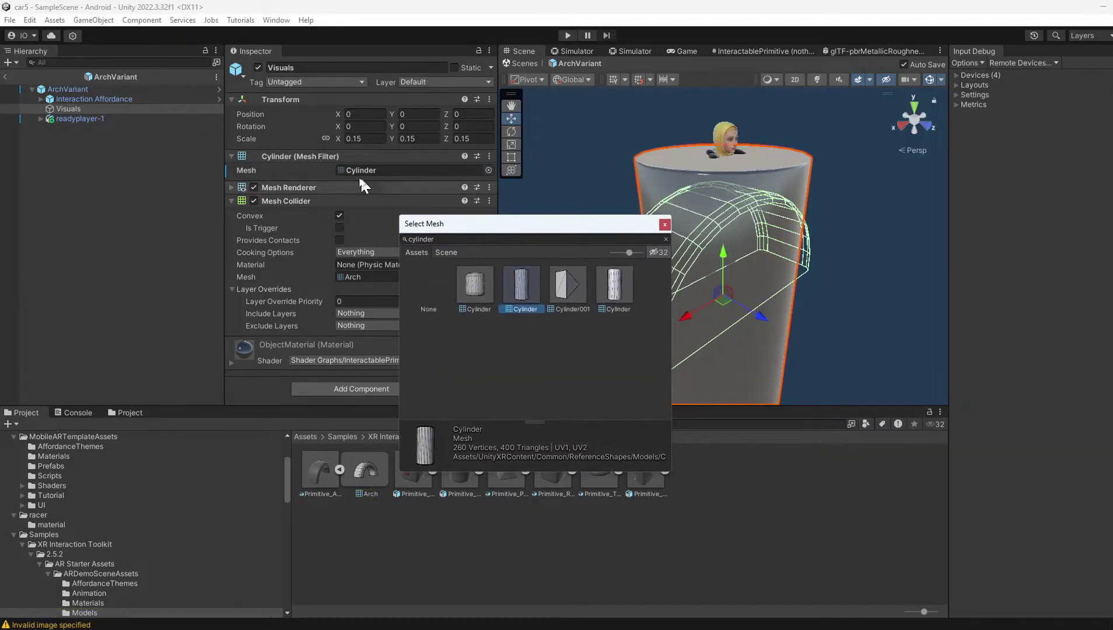
{"action": "double_click", "coordinate": [518, 290]}
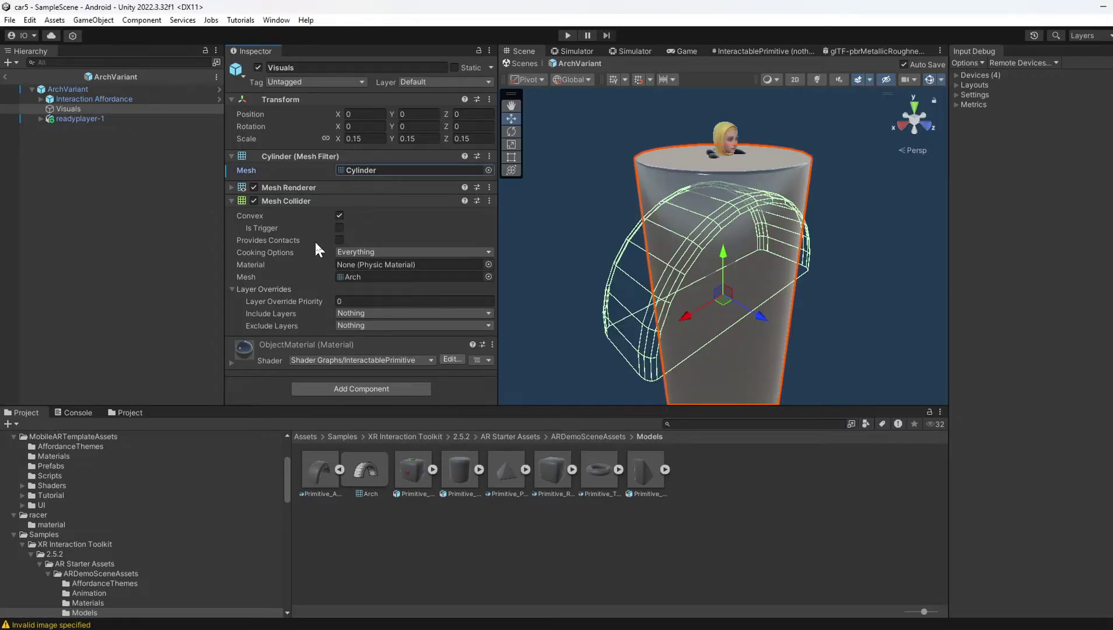
Give the Mesh Collider the Cylinder mesh and disable the Mesh Renderer to hide it
{"action": "left_click", "coordinate": [356, 274]}
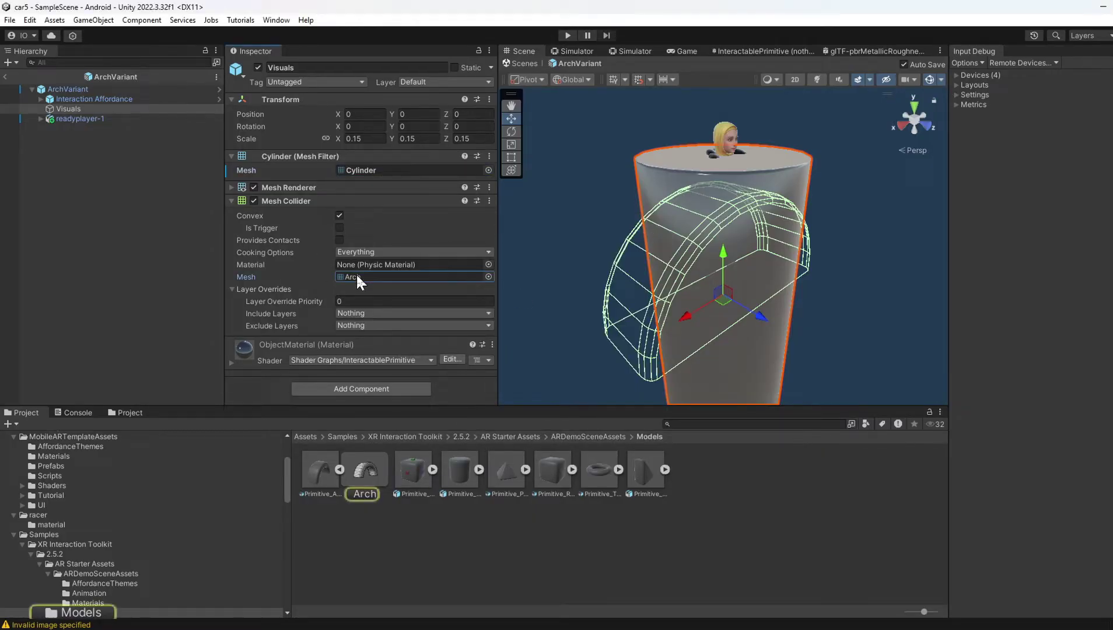
{"action": "left_click", "coordinate": [488, 277]}
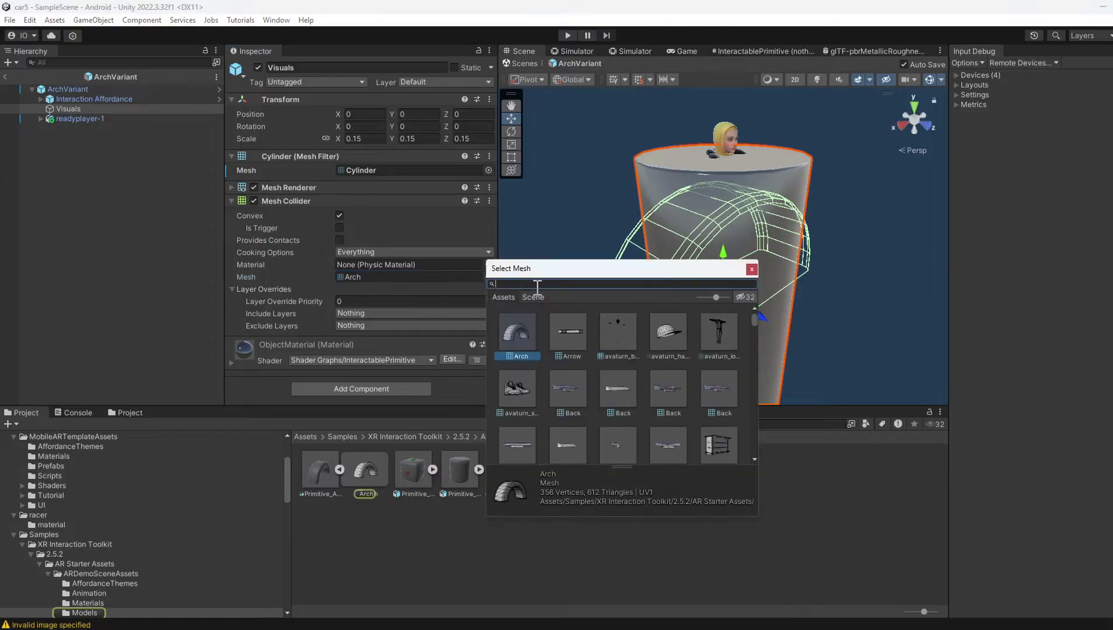
{"action": "type", "text": "cy"}
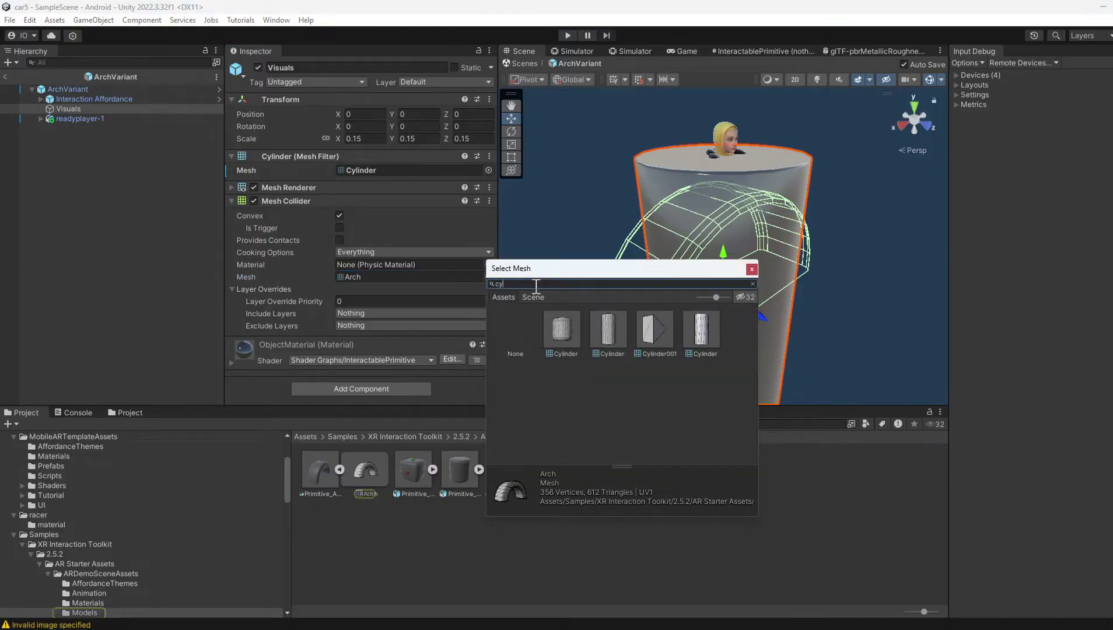
{"action": "double_click", "coordinate": [606, 332]}
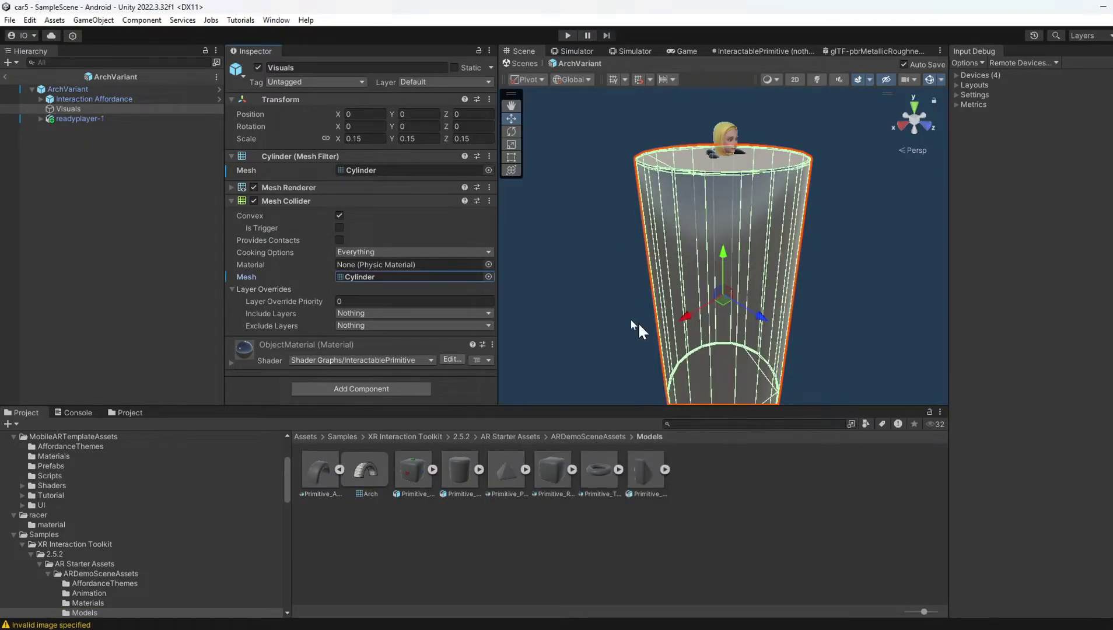
{"action": "left_click", "coordinate": [254, 188]}
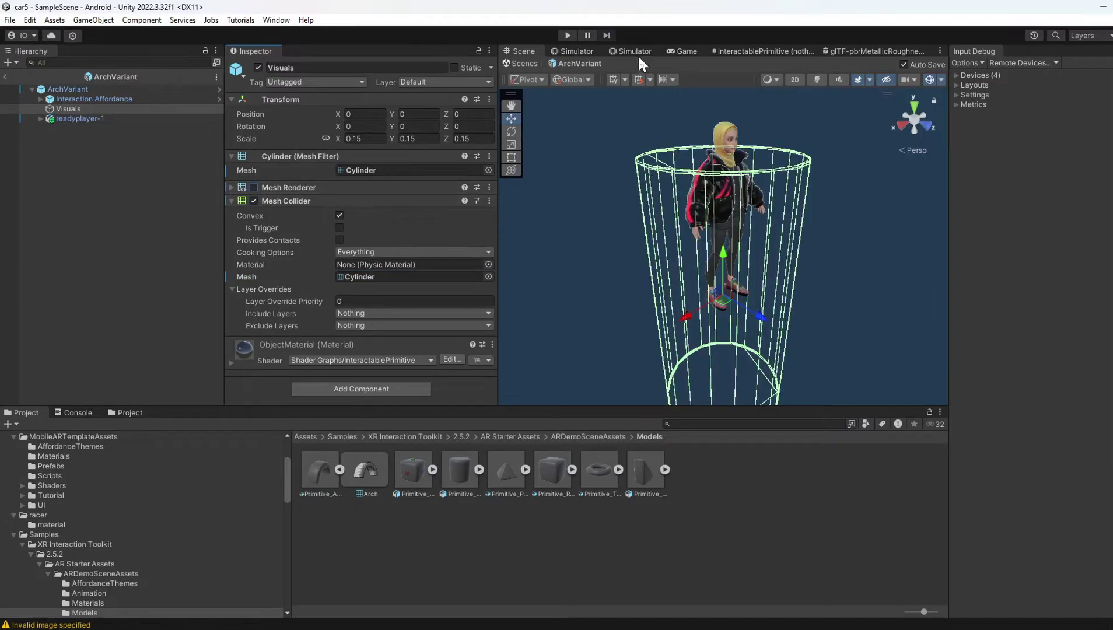
Play the AR scene and tap the floor plane in the Game view to spawn another avatar
{"action": "left_click", "coordinate": [566, 36]}
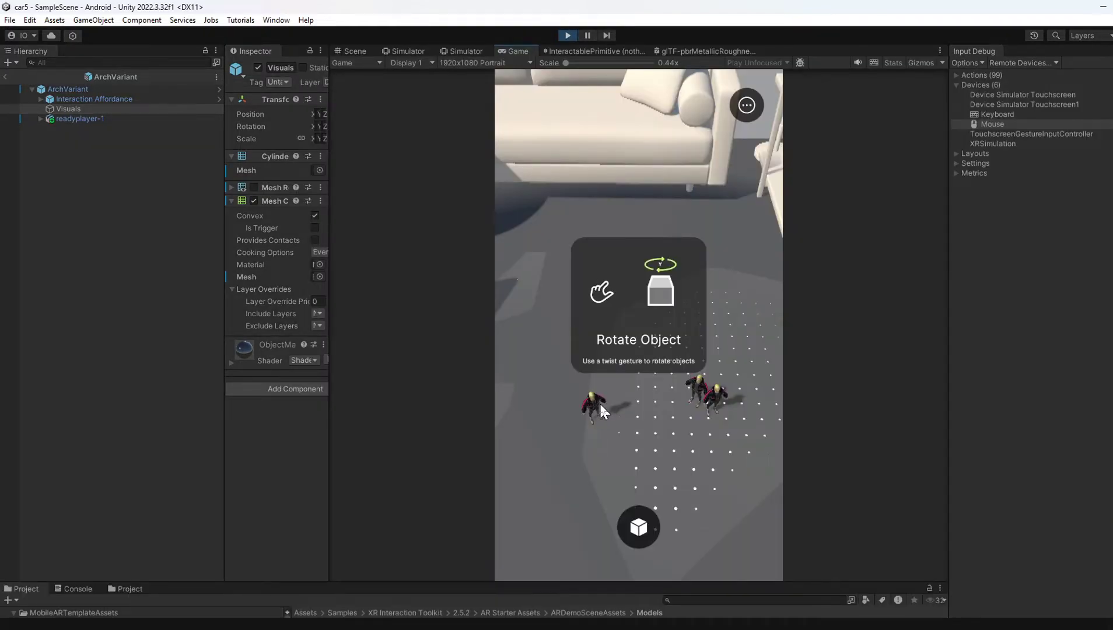
{"action": "left_click", "coordinate": [593, 404]}
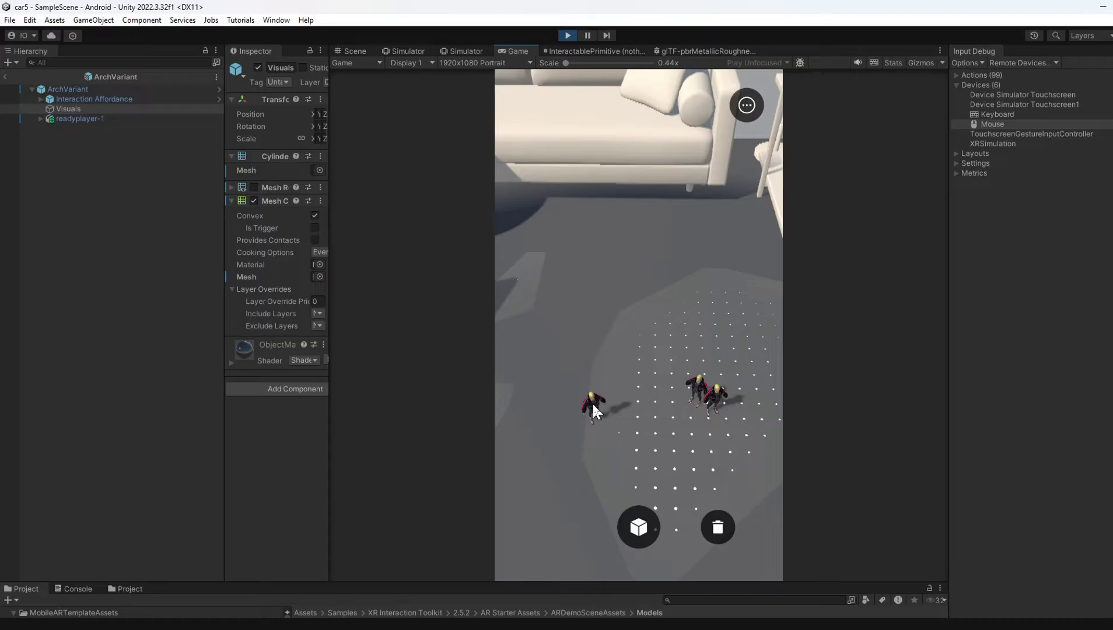
{"action": "left_click", "coordinate": [707, 519]}
{"action": "left_click", "coordinate": [643, 411]}
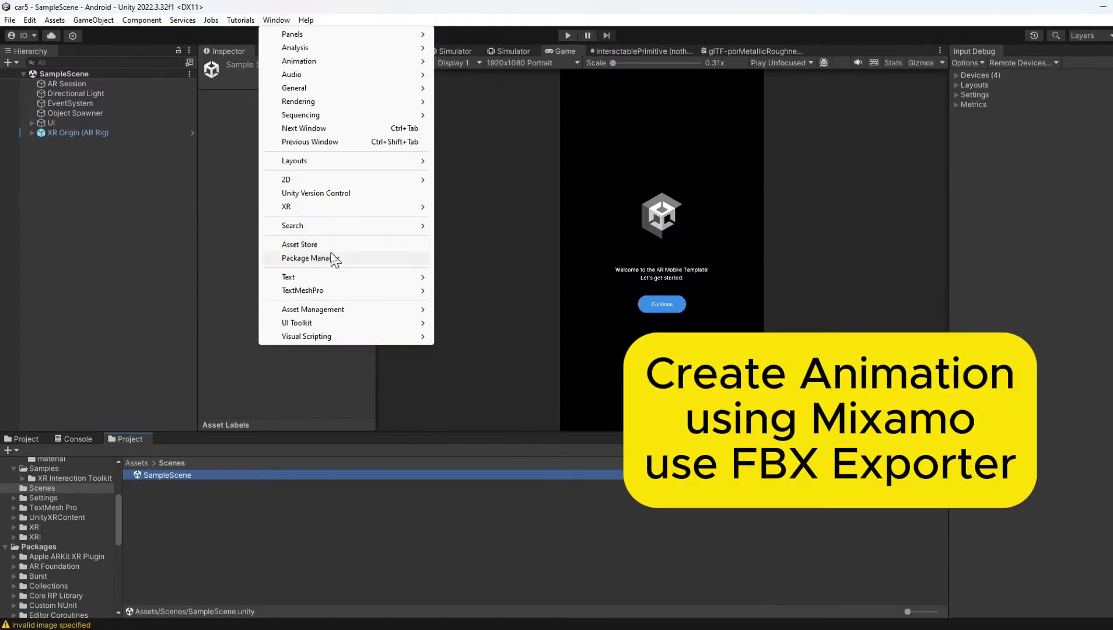
Find FBX Exporter in the Unity Registry by searching 'fbx' and install it
{"action": "left_click", "coordinate": [334, 256]}
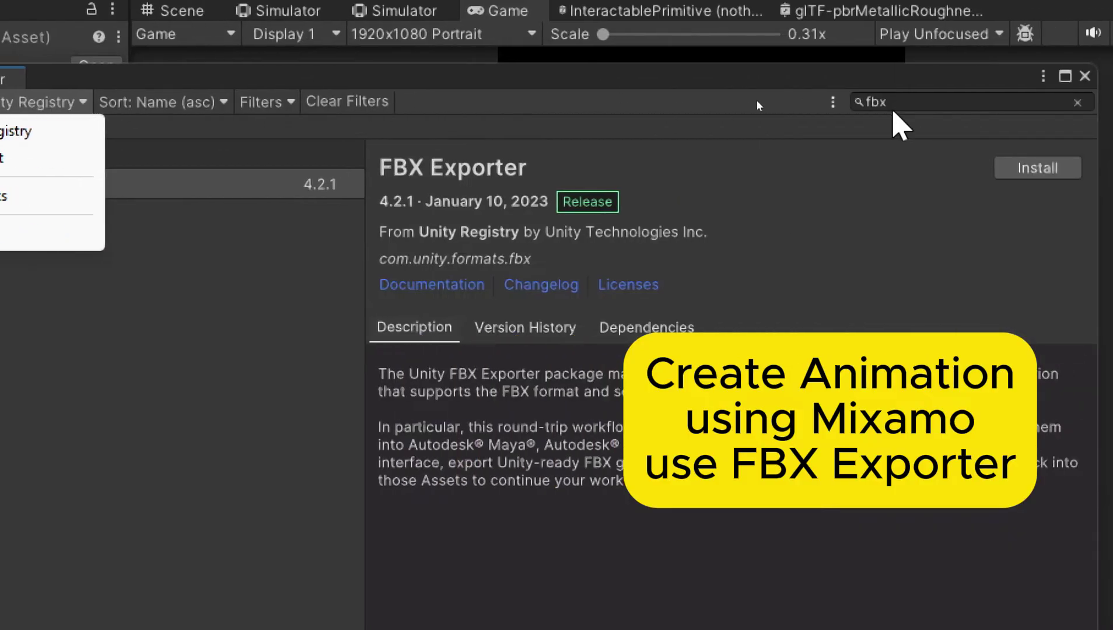
{"action": "left_click", "coordinate": [899, 104]}
{"action": "left_click", "coordinate": [1050, 169]}
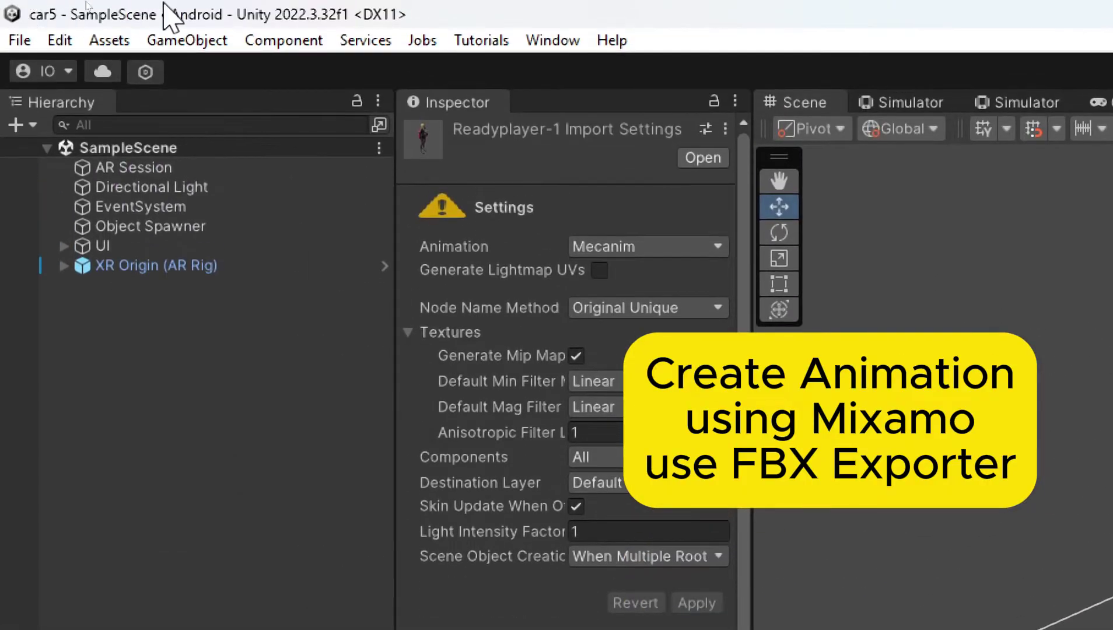
Export readyplayer-1 as readyplayer-1.fbx into Assets using GameObject > Export To FBX
{"action": "left_click", "coordinate": [201, 42]}
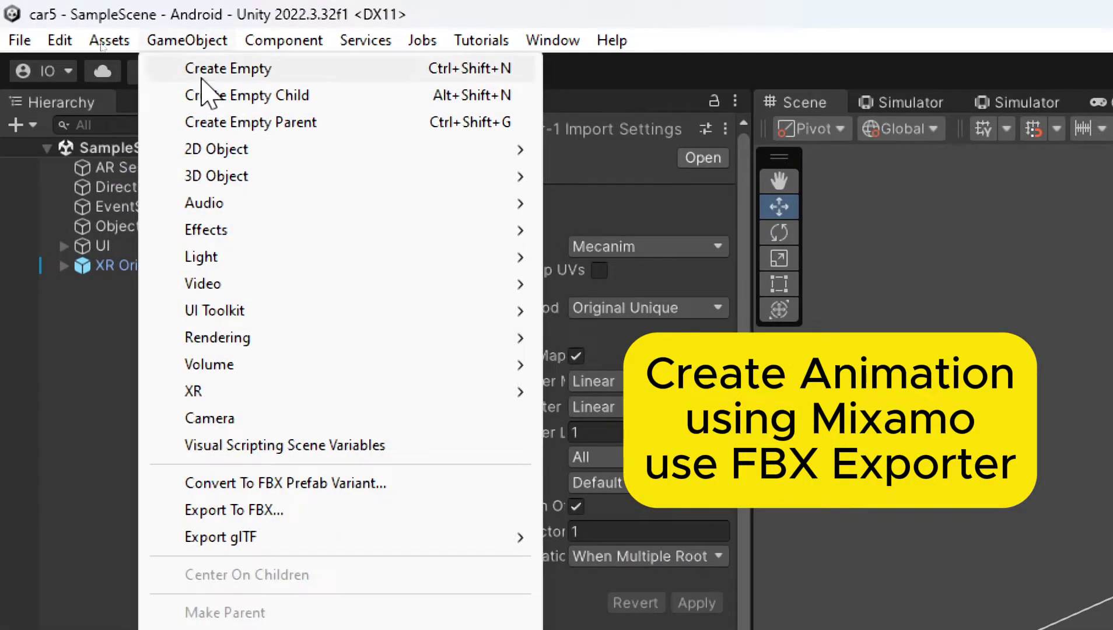
{"action": "left_click", "coordinate": [236, 512]}
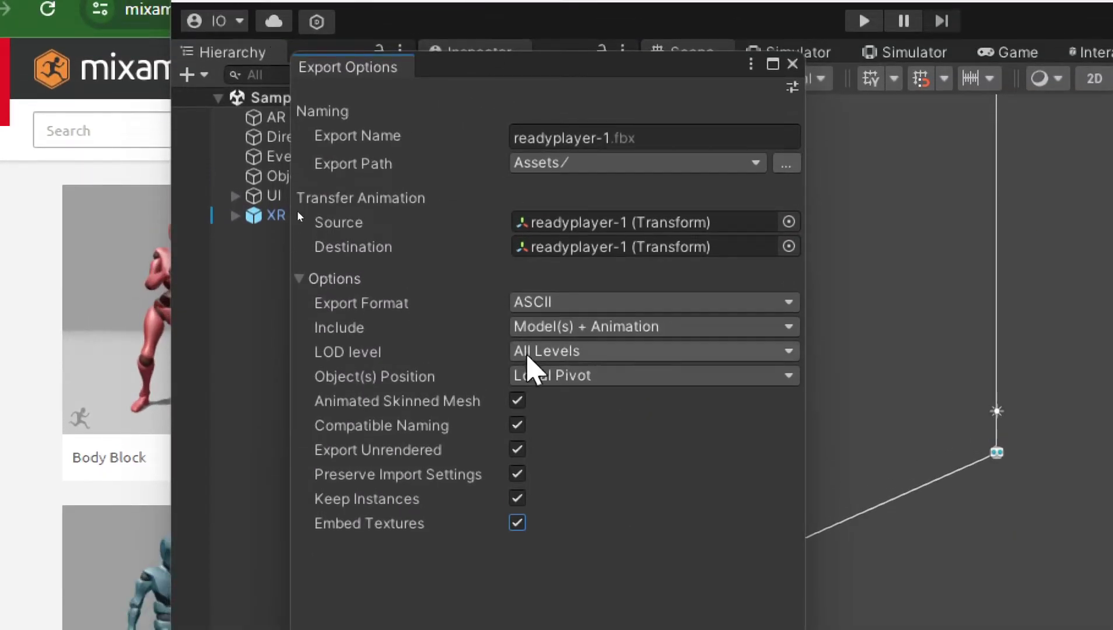
{"action": "left_click", "coordinate": [659, 302]}
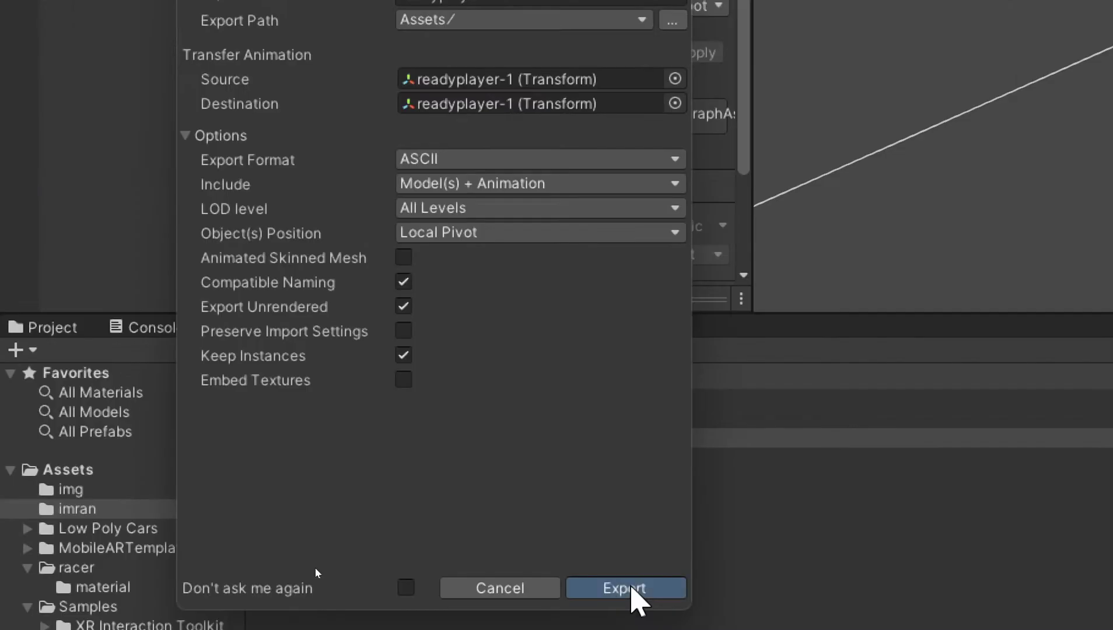
{"action": "left_click", "coordinate": [624, 588]}
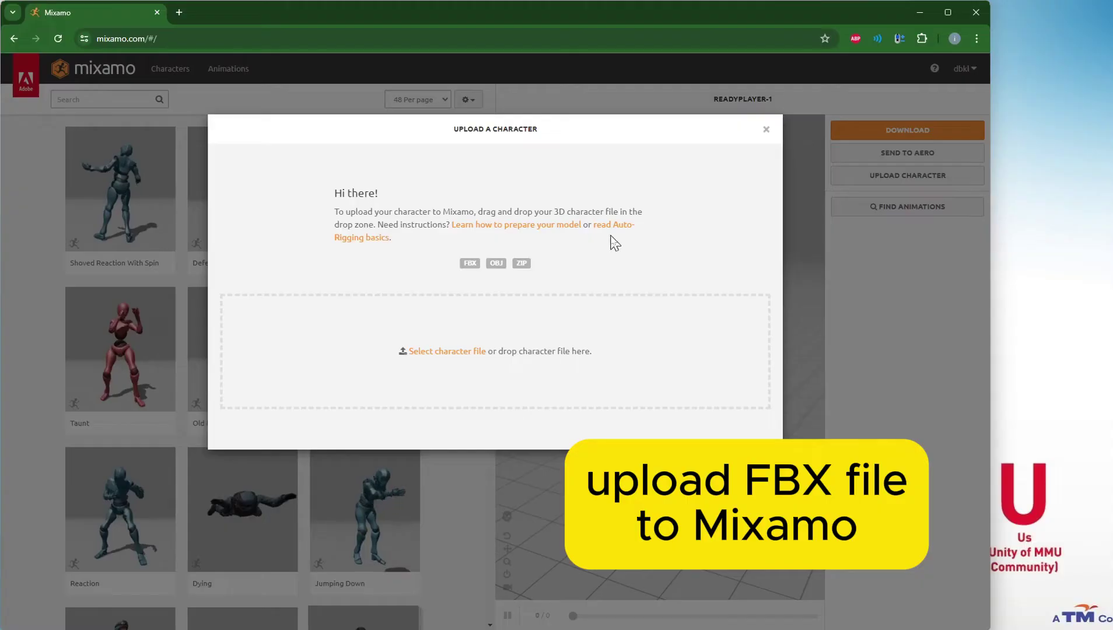
Upload readyplayer-1.fbx to Mixamo as a character
{"action": "left_click", "coordinate": [457, 352]}
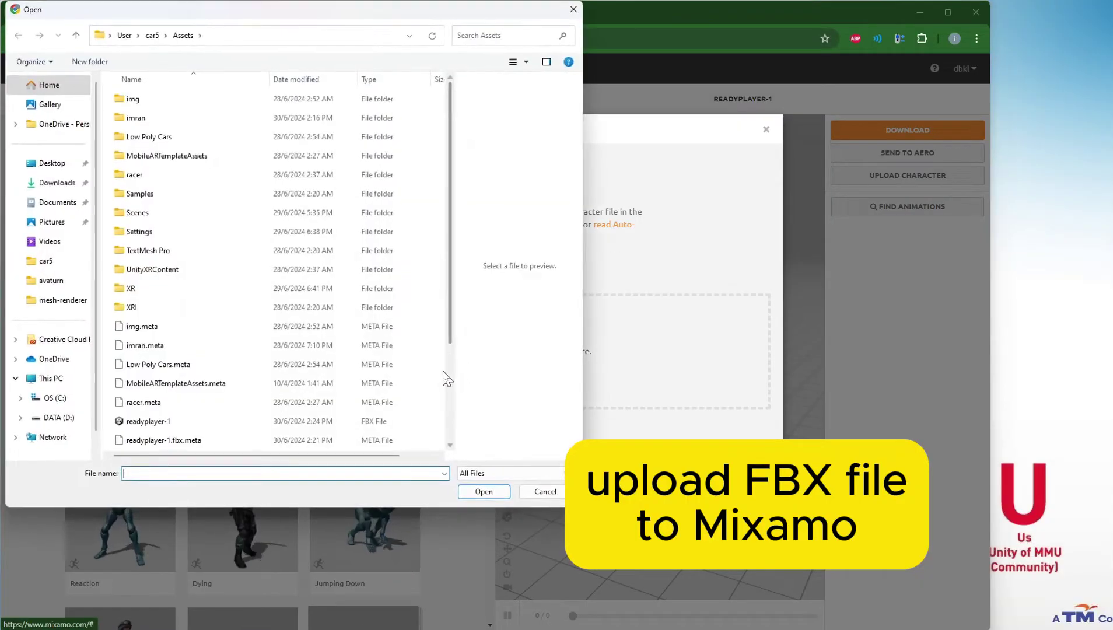
{"action": "left_click", "coordinate": [170, 421]}
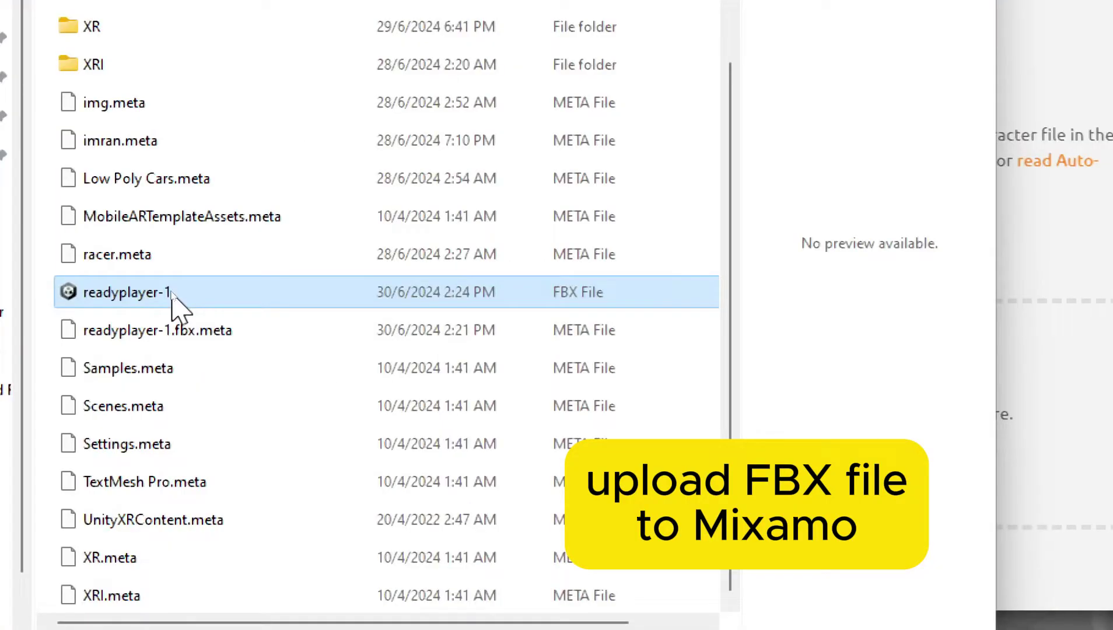
{"action": "double_click", "coordinate": [569, 299]}
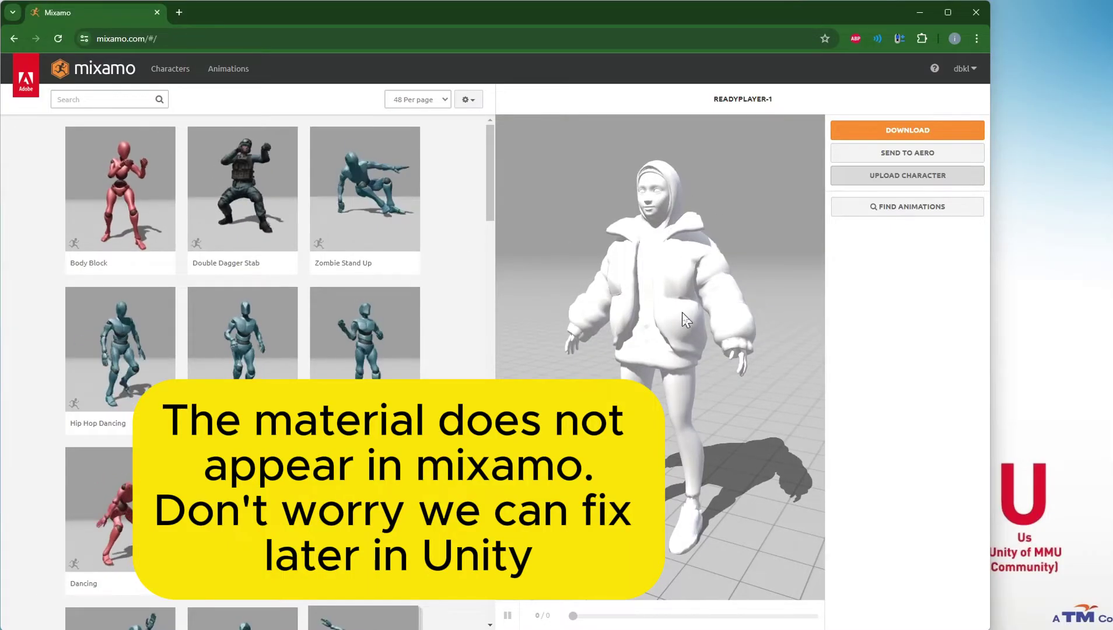
{"action": "left_click_drag", "start_coordinate": [680, 310], "coordinate": [627, 292]}
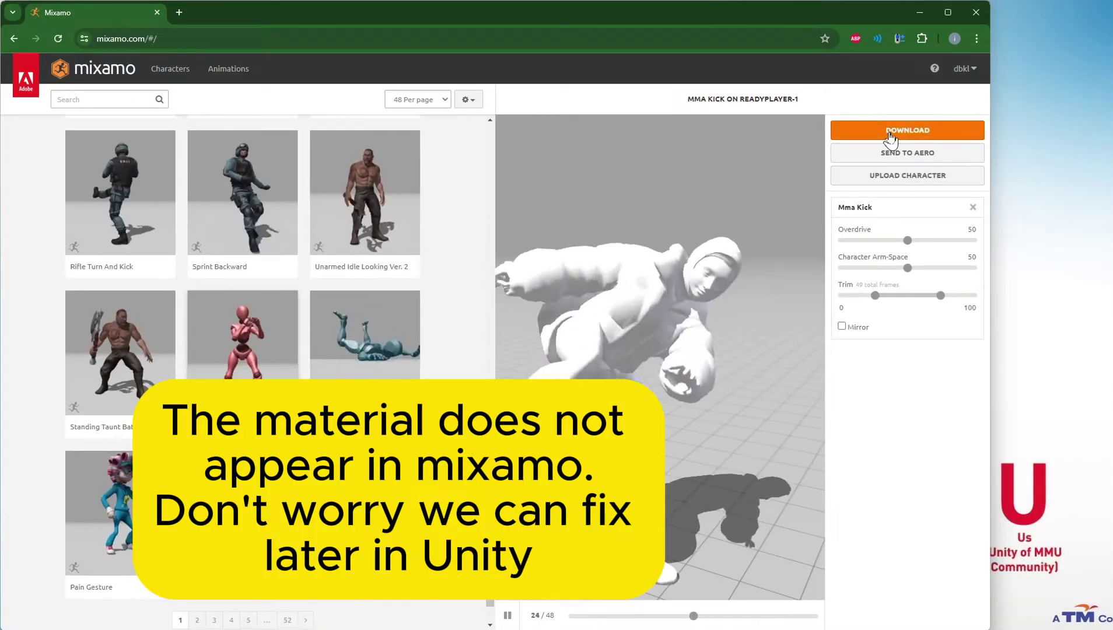
Download the Mma Kick animation in FBX for Unity (.fbx) format
{"action": "left_click", "coordinate": [890, 135]}
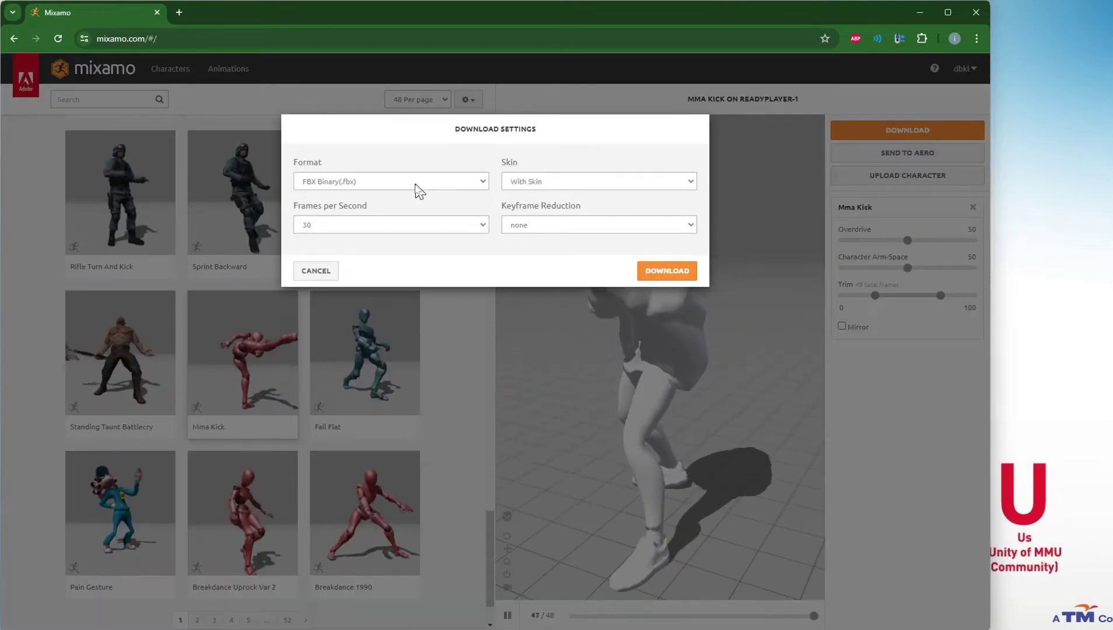
{"action": "left_click", "coordinate": [460, 188]}
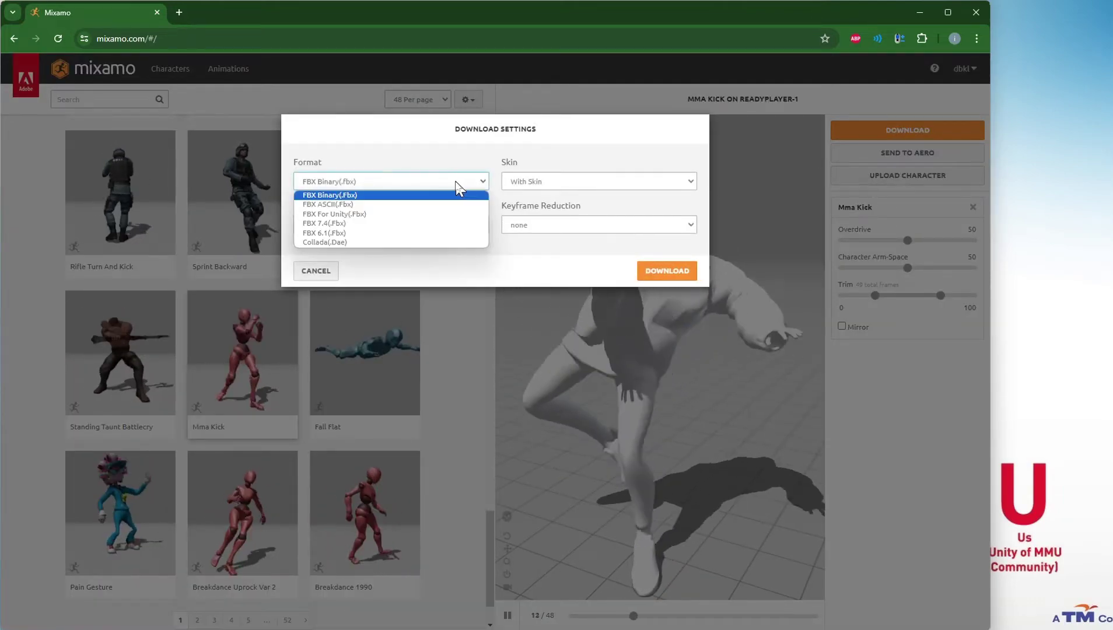
{"action": "left_click", "coordinate": [429, 216]}
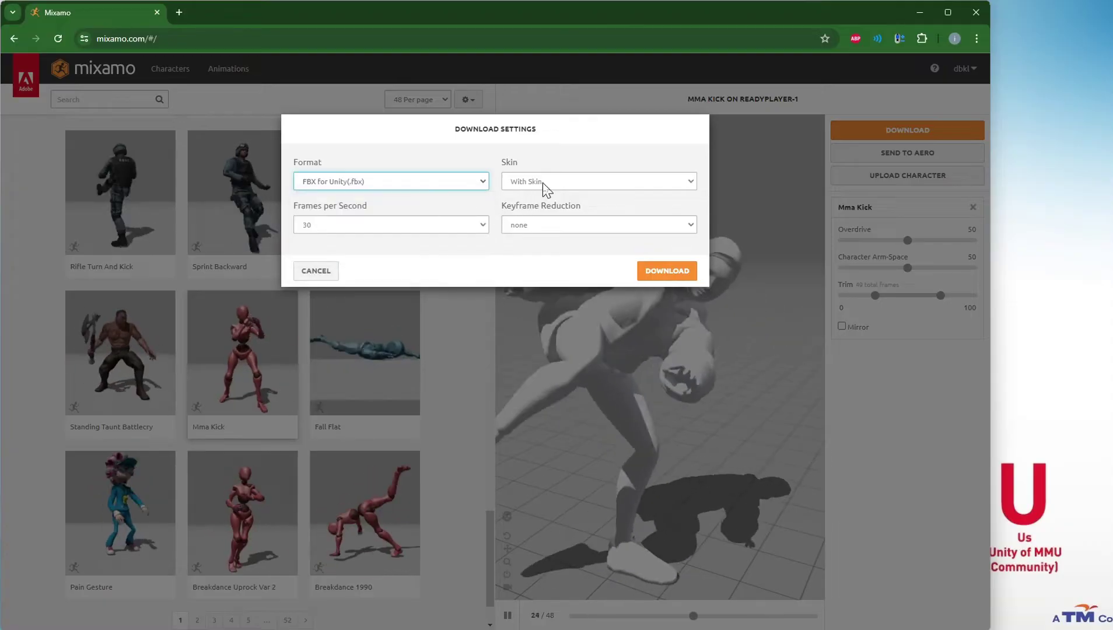
{"action": "left_click", "coordinate": [652, 272]}
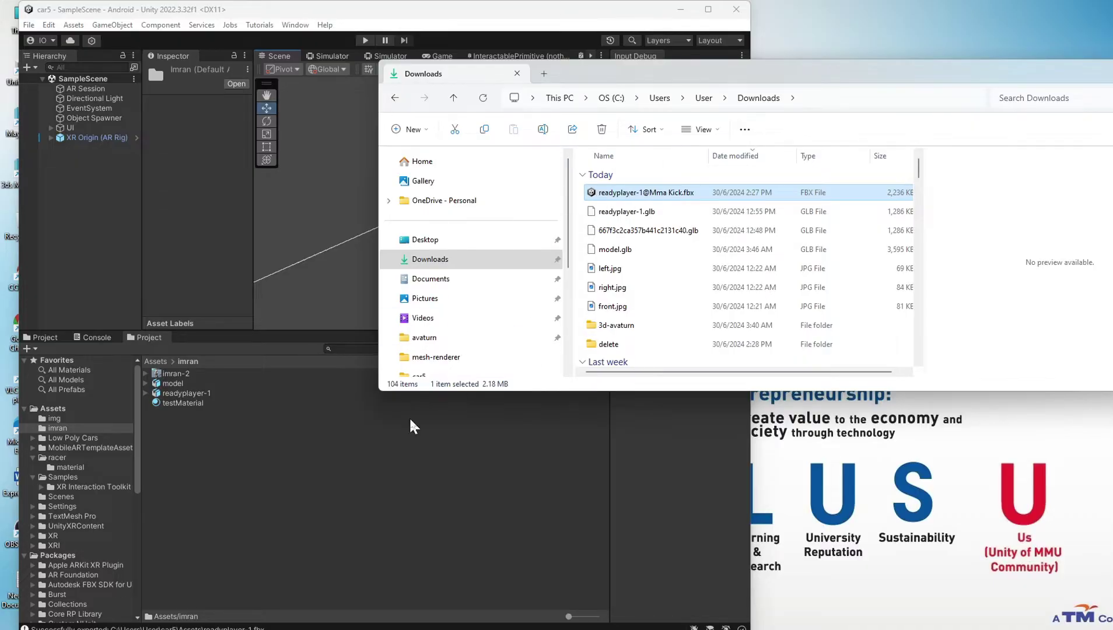
Import readyplayer-1@Mma Kick.fbx into Assets/imran, maximize Unity, and open ArchVariant for editing
{"action": "left_click_drag", "start_coordinate": [306, 490], "coordinate": [232, 473]}
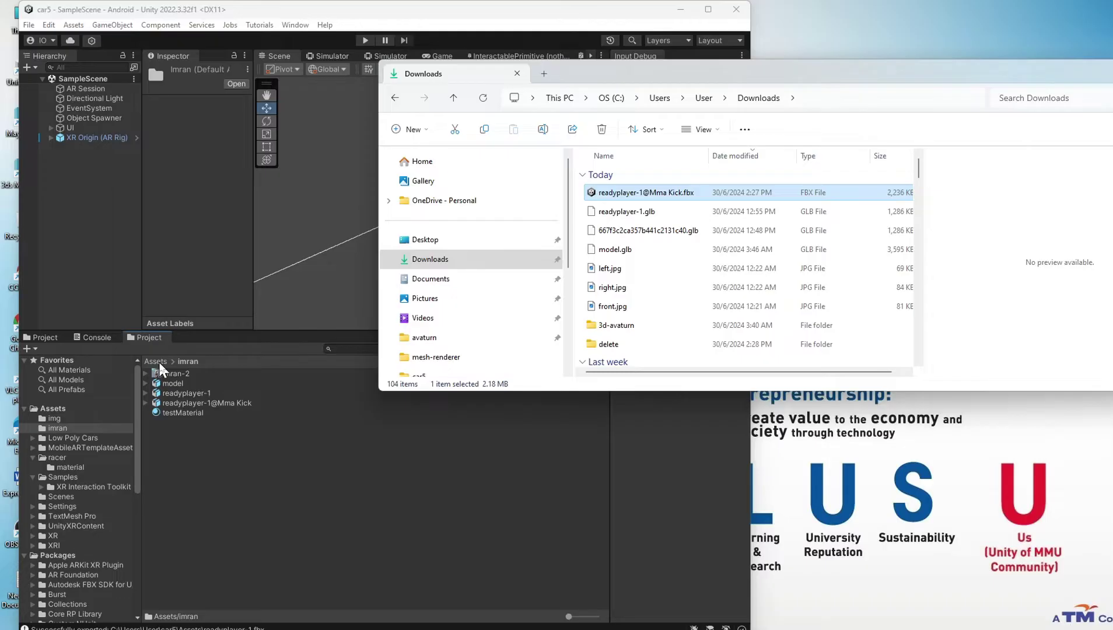
{"action": "left_click", "coordinate": [225, 402]}
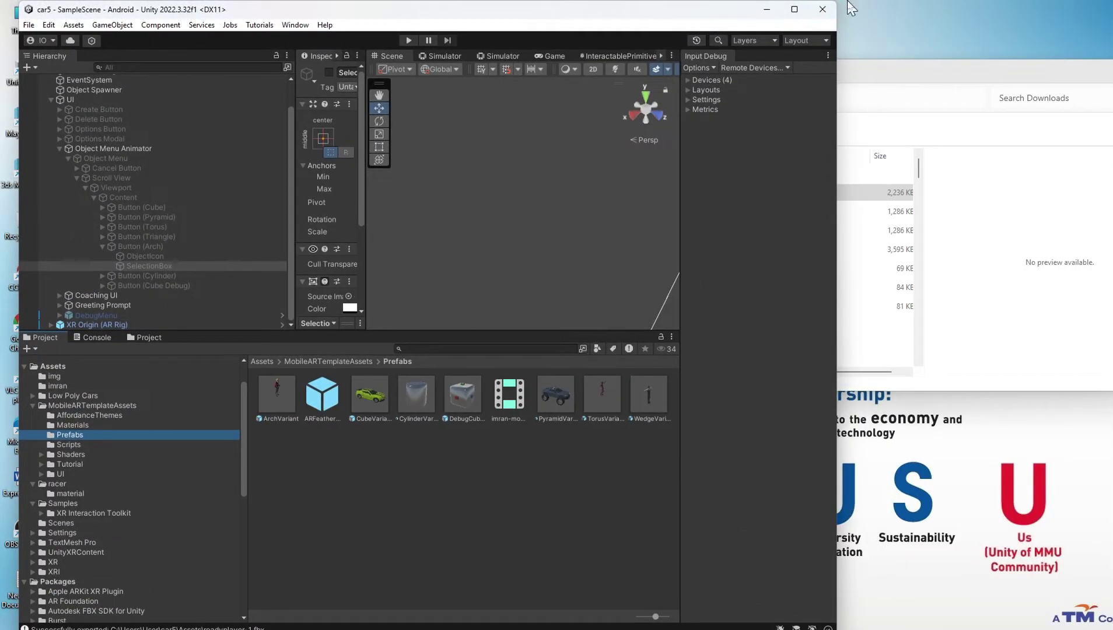
{"action": "left_click", "coordinate": [794, 9]}
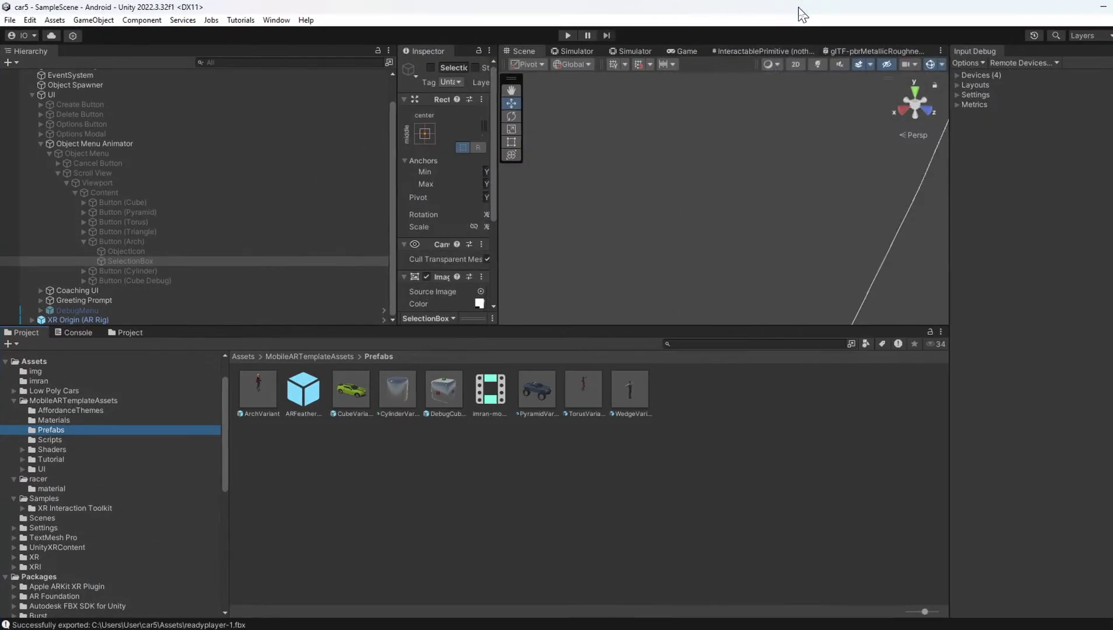
{"action": "double_click", "coordinate": [246, 398]}
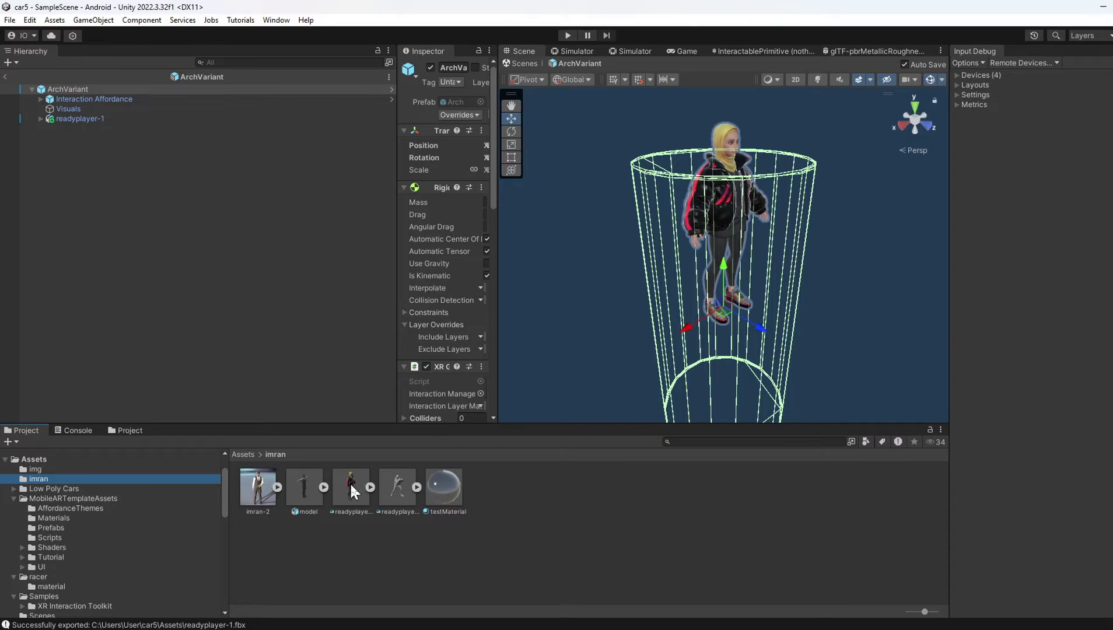
Place the readyplayer-1@Mma Kick model inside the ArchVariant prefab hierarchy
{"action": "left_click", "coordinate": [349, 481]}
{"action": "left_click", "coordinate": [399, 480]}
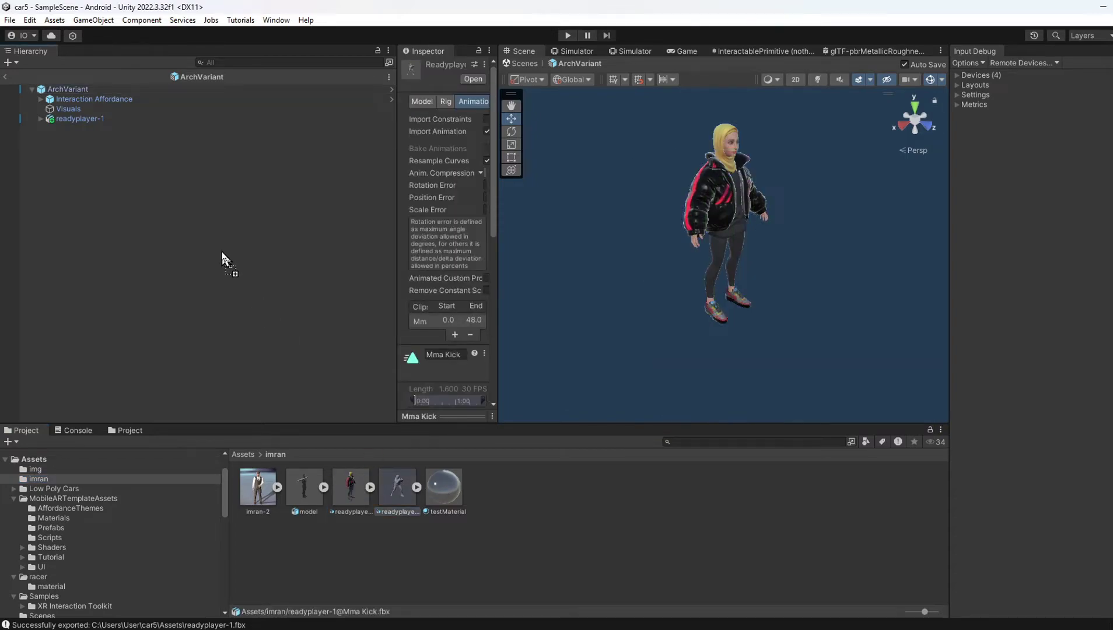
{"action": "left_click_drag", "start_coordinate": [392, 482], "coordinate": [86, 143]}
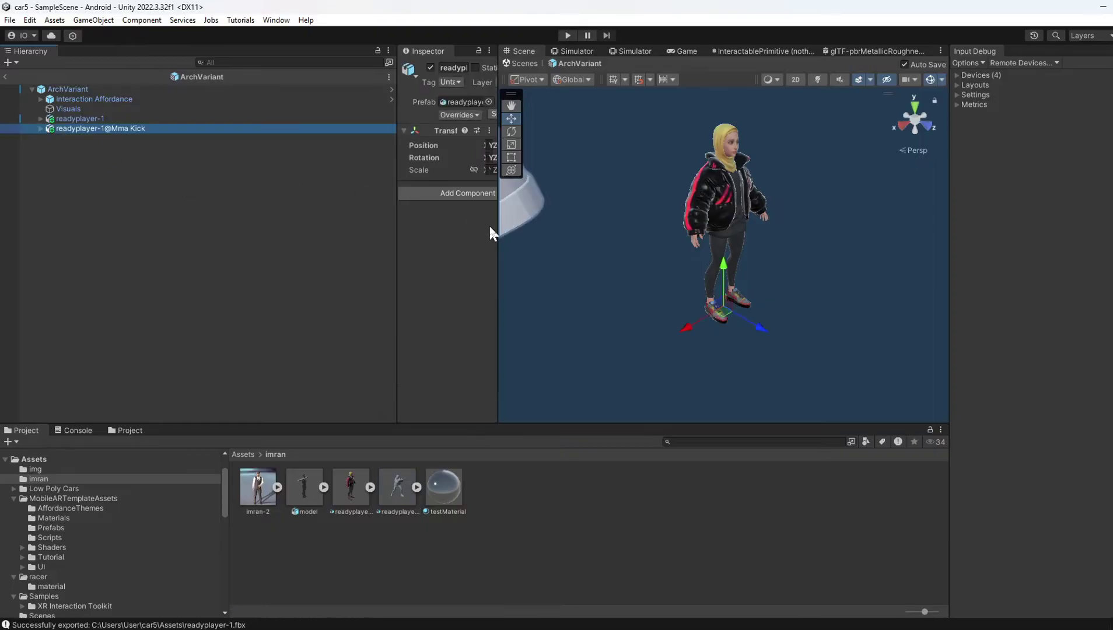
{"action": "left_click_drag", "start_coordinate": [496, 154], "coordinate": [550, 155]}
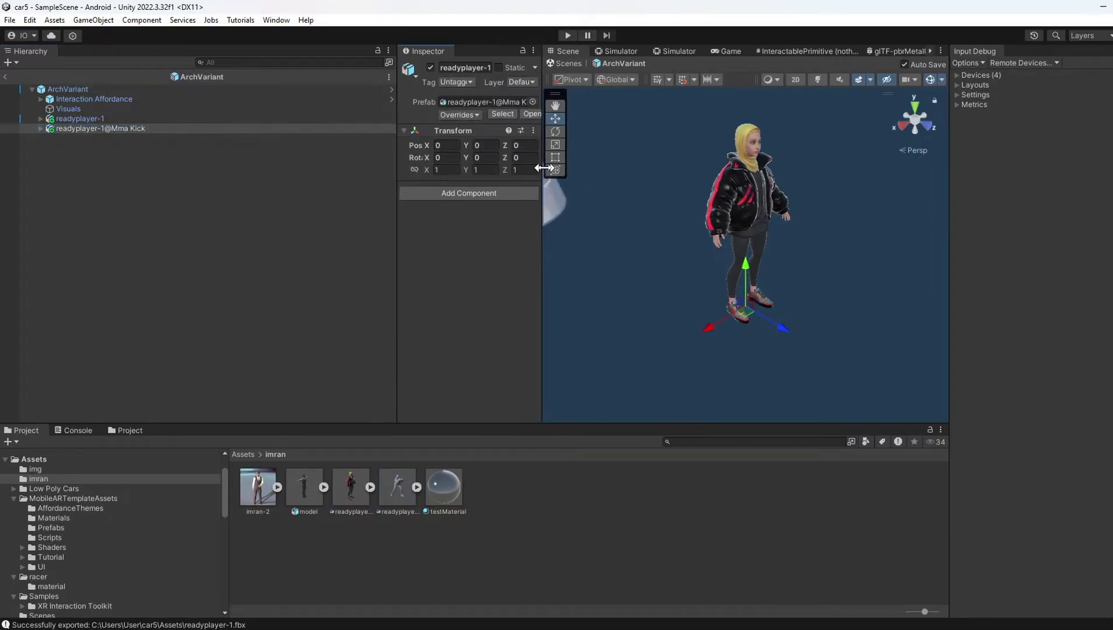
{"action": "left_click_drag", "start_coordinate": [396, 171], "coordinate": [286, 172]}
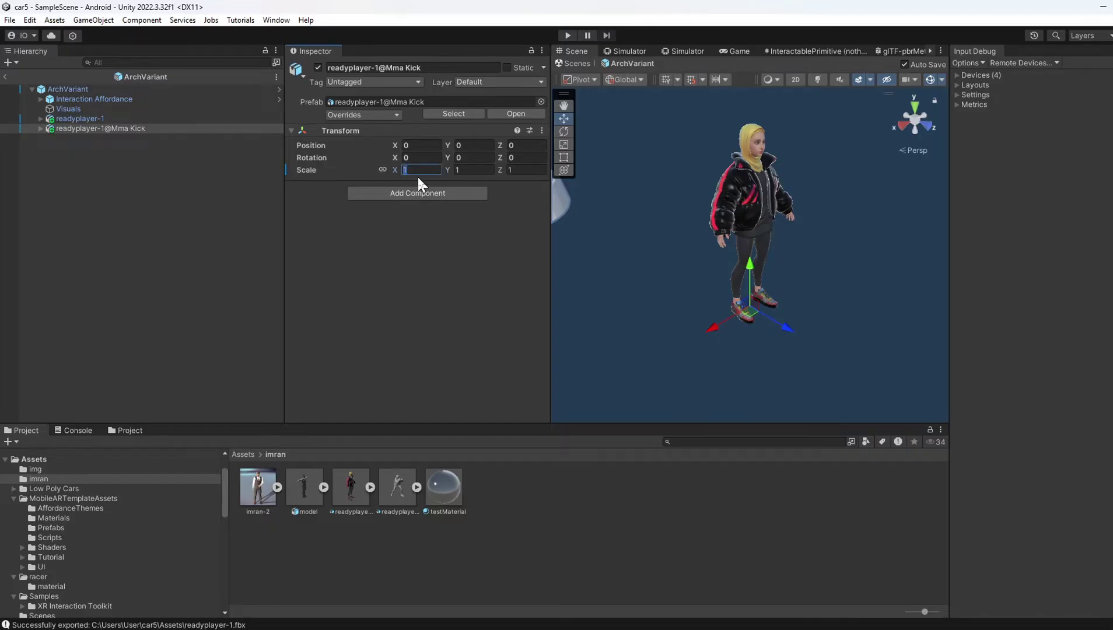
Give the Mma Kick model scale 0.2 and X position 0.2, beside the original avatar
{"action": "type", "text": "0.2"}
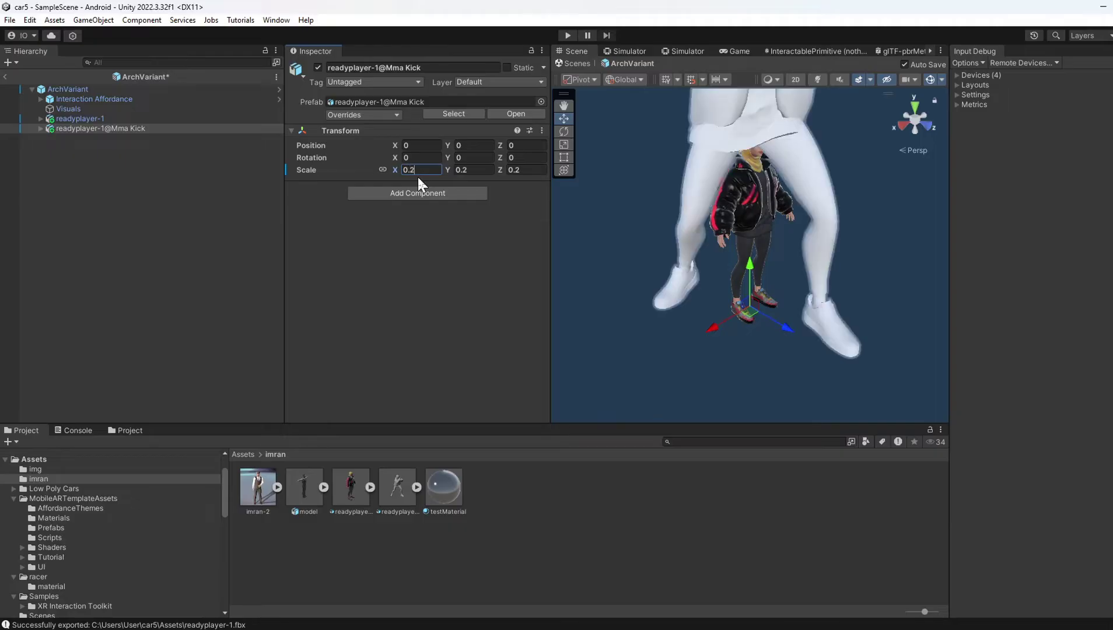
{"action": "left_click", "coordinate": [421, 146]}
{"action": "type", "text": "0.2"}
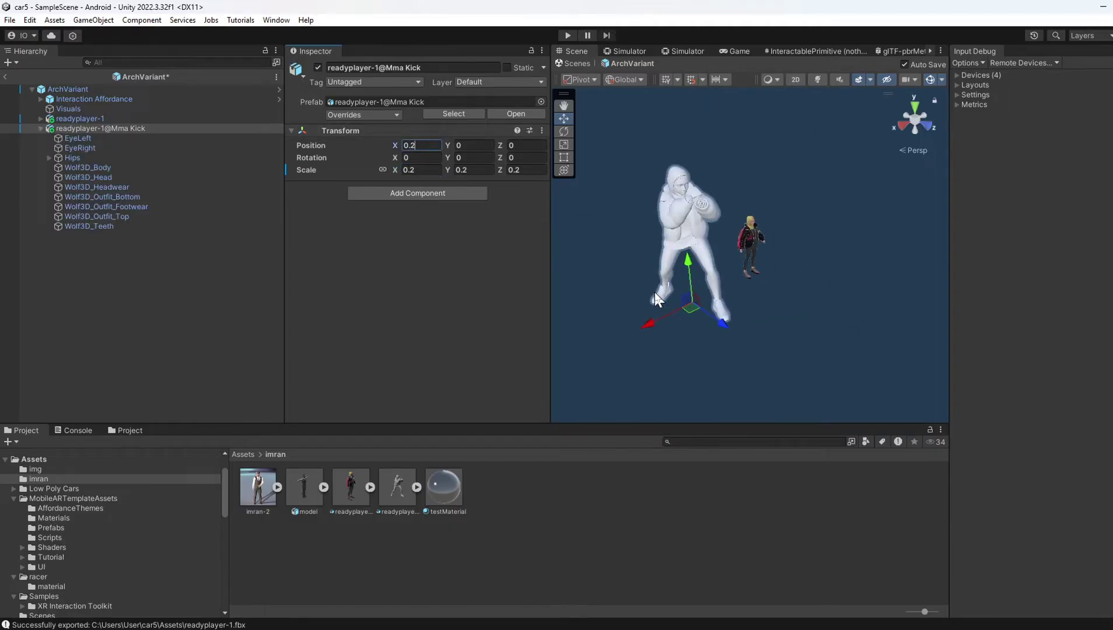
{"action": "scroll", "coordinate": [655, 292], "scroll_direction": "up", "scroll_amount": 5}
{"action": "left_click", "coordinate": [655, 231]}
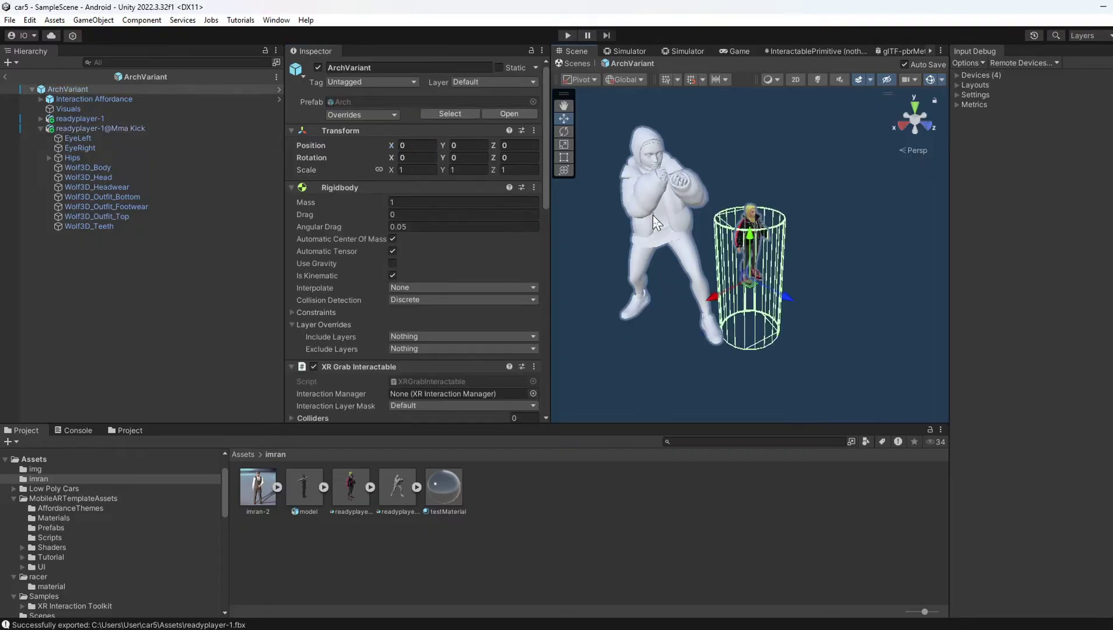
{"action": "left_click", "coordinate": [682, 211]}
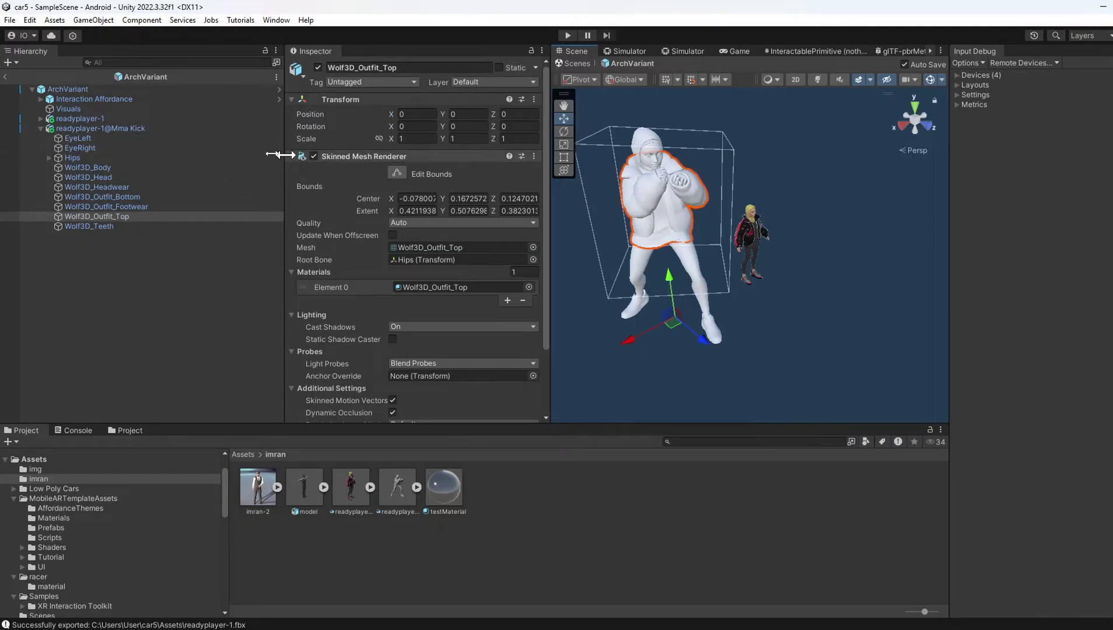
{"action": "left_click", "coordinate": [130, 131]}
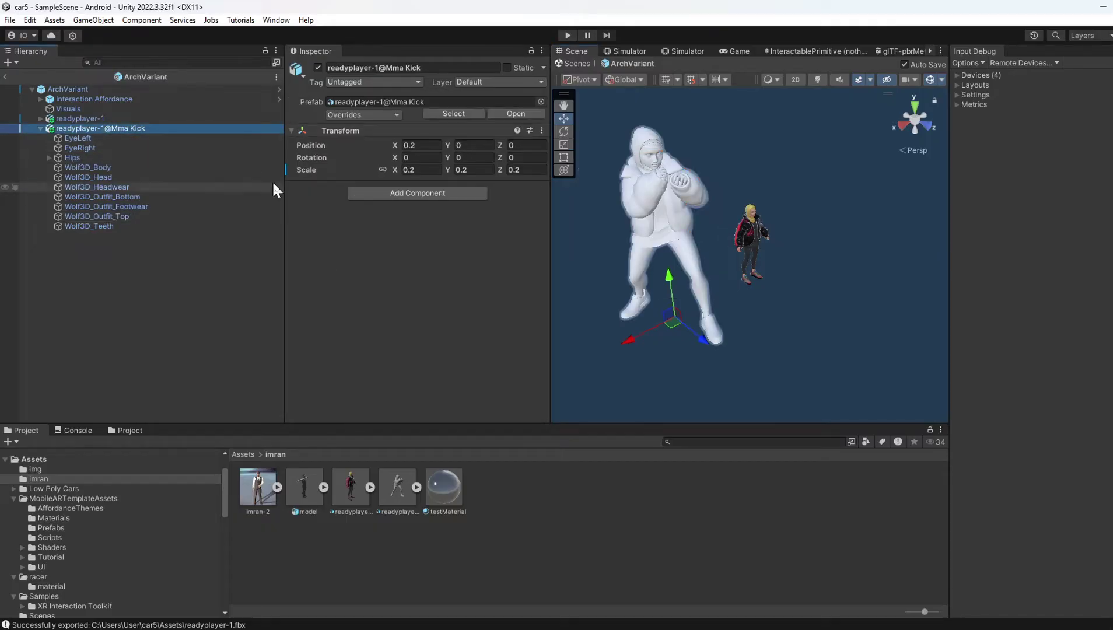
Extract the Mma Kick model's embedded materials into a new imran/material folder
{"action": "left_click", "coordinate": [453, 113]}
{"action": "left_click", "coordinate": [470, 100]}
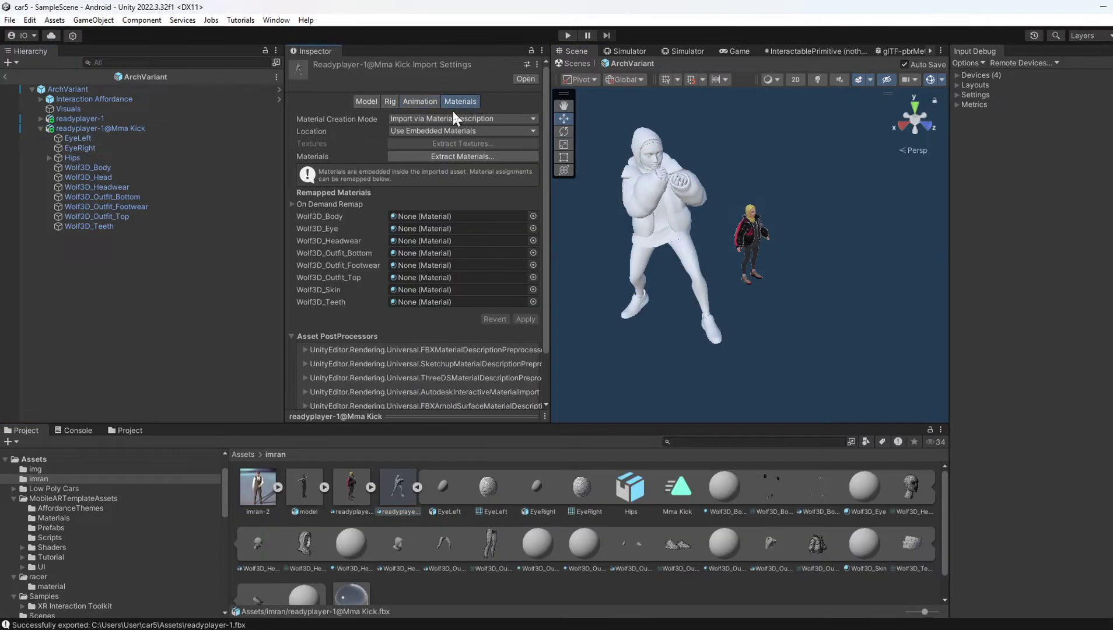
{"action": "left_click", "coordinate": [450, 132]}
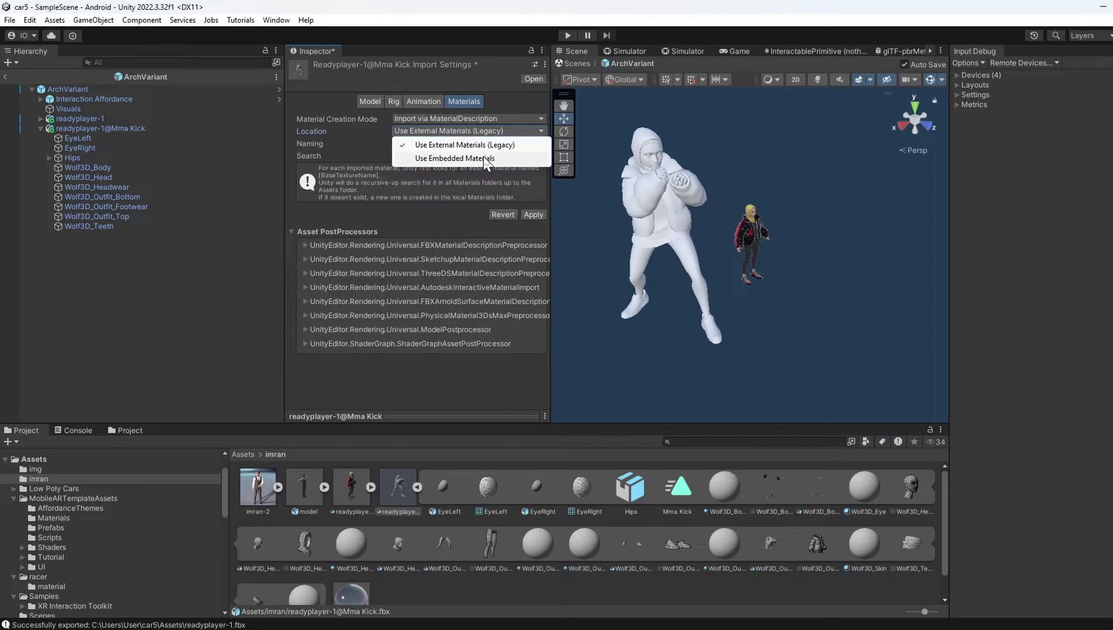
{"action": "left_click", "coordinate": [484, 156]}
{"action": "left_click", "coordinate": [486, 155]}
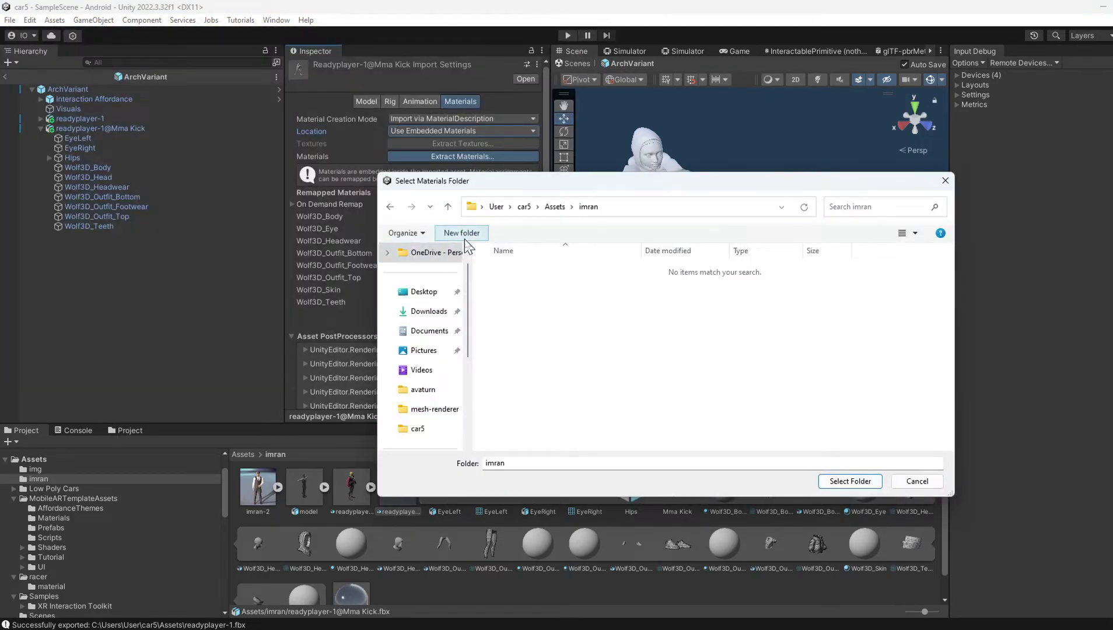
{"action": "left_click", "coordinate": [461, 233]}
{"action": "type", "text": "material"}
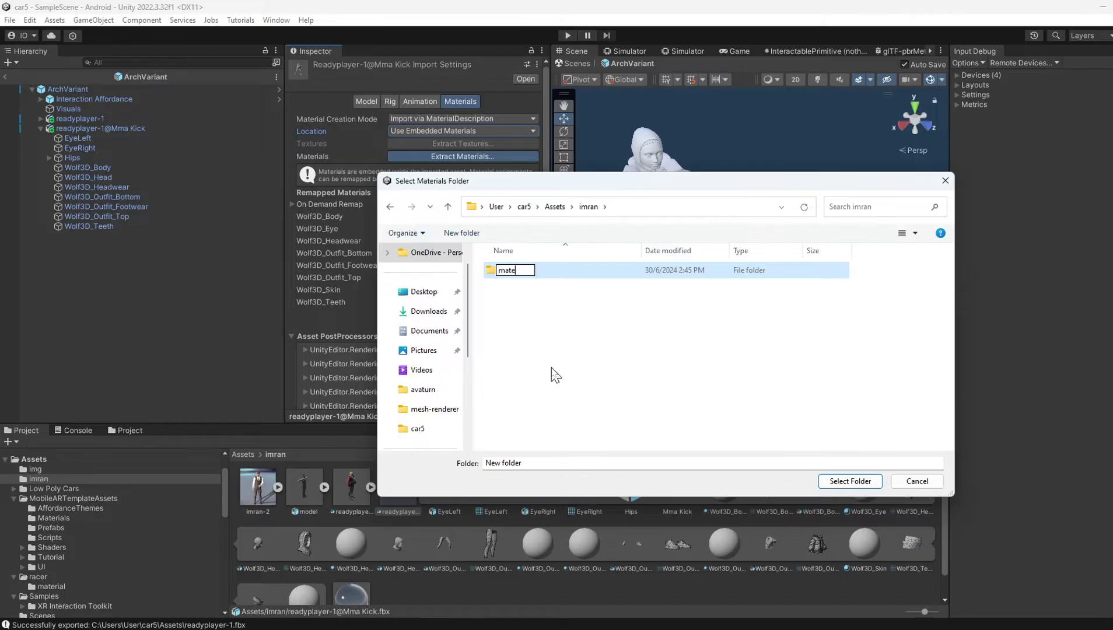
{"action": "key", "text": "Return"}
{"action": "key", "text": "Return"}
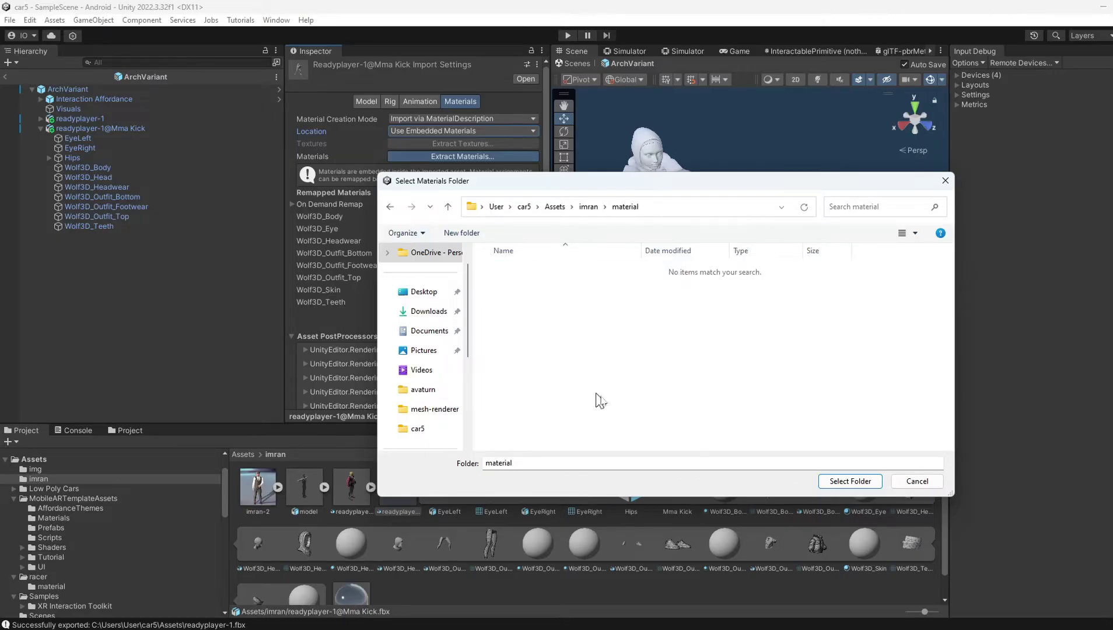
{"action": "left_click", "coordinate": [846, 482]}
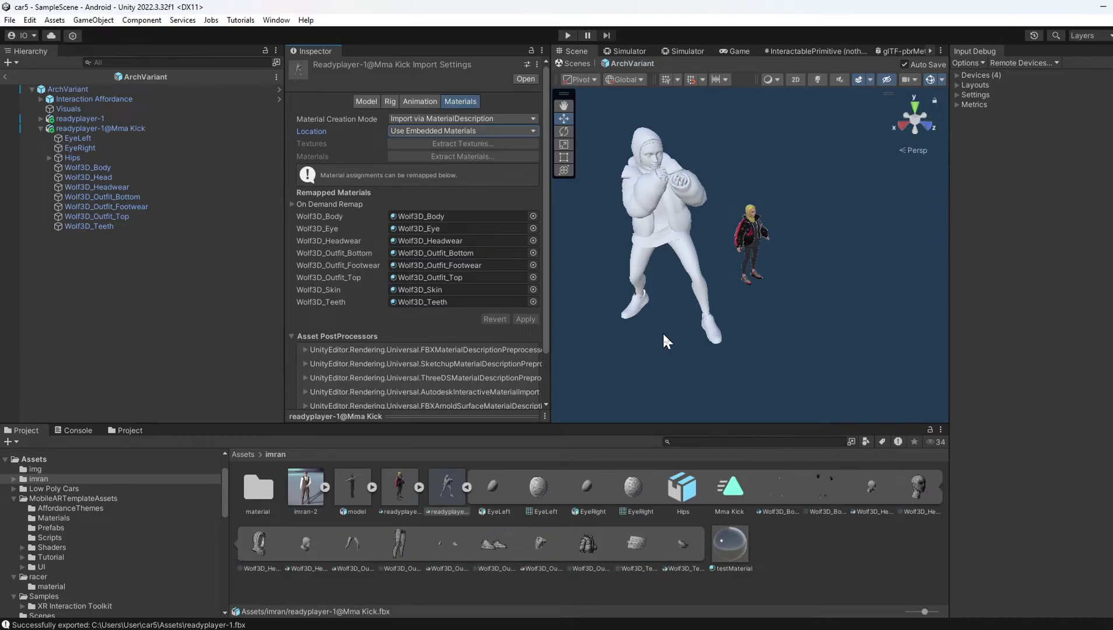
Browse the eight materials in the material folder, then reopen the readyplayer-1@Mma Kick import settings
{"action": "double_click", "coordinate": [264, 489]}
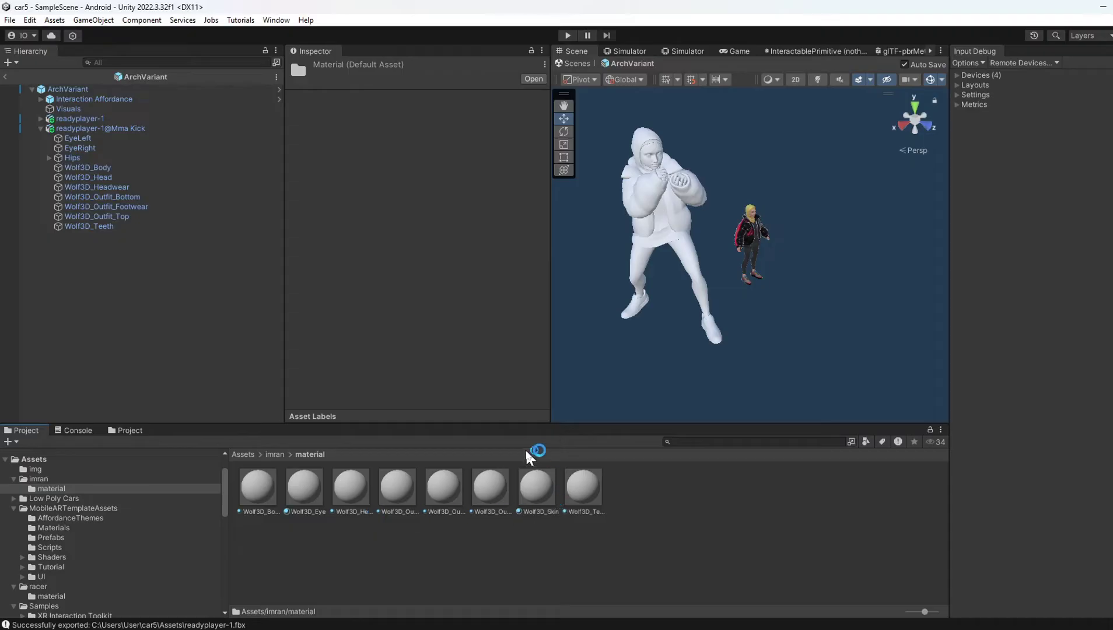
{"action": "left_click_drag", "start_coordinate": [514, 425], "coordinate": [514, 365]}
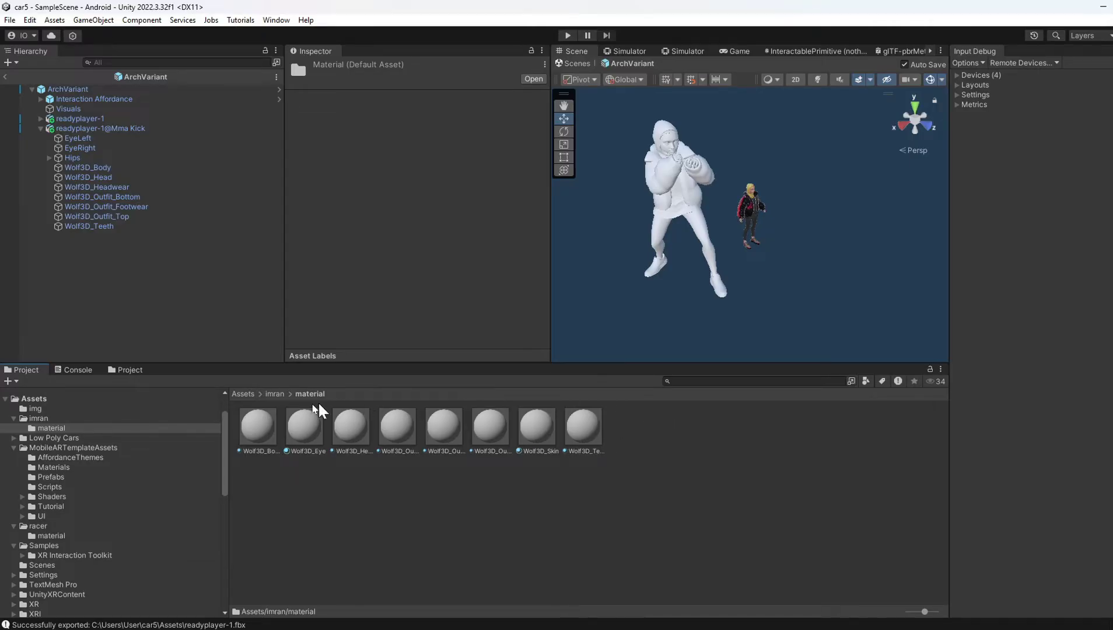
{"action": "left_click", "coordinate": [274, 394]}
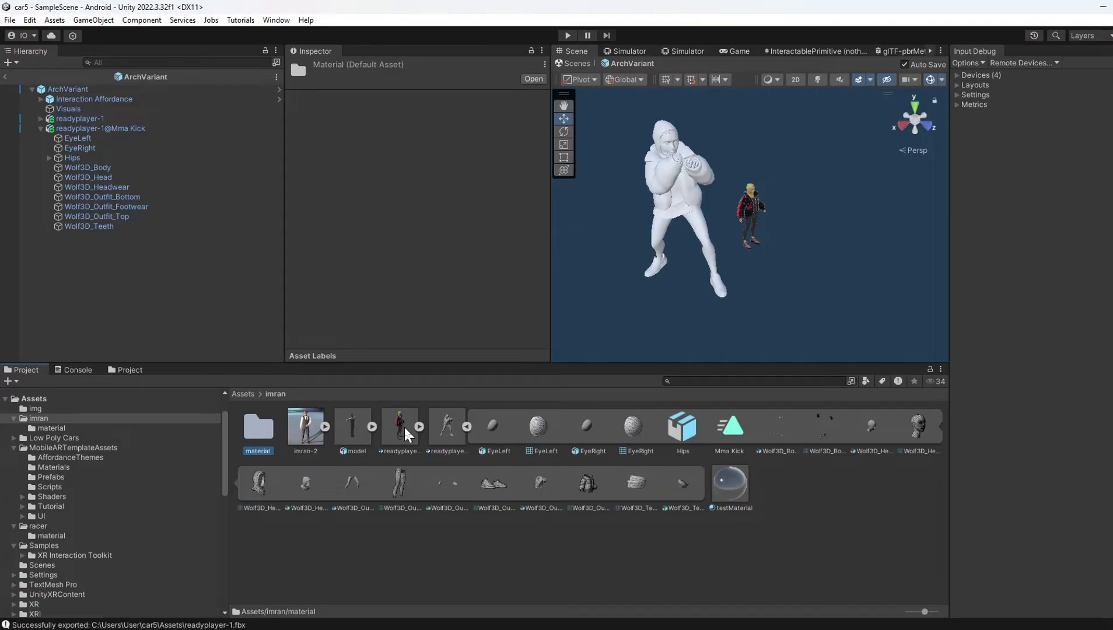
{"action": "left_click", "coordinate": [419, 427]}
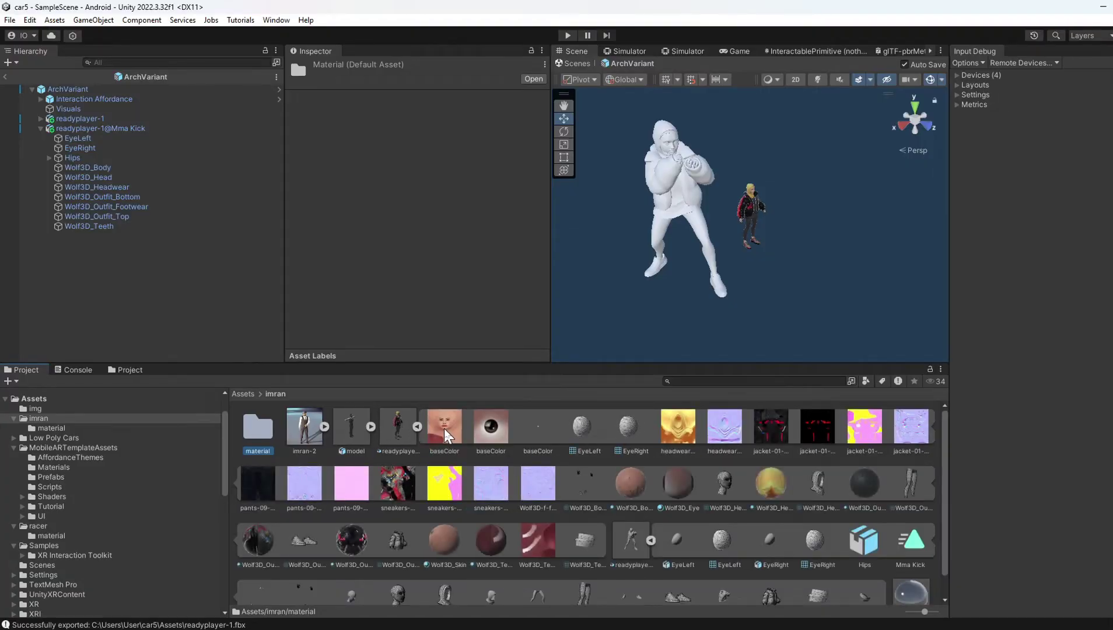
{"action": "left_click", "coordinate": [445, 427]}
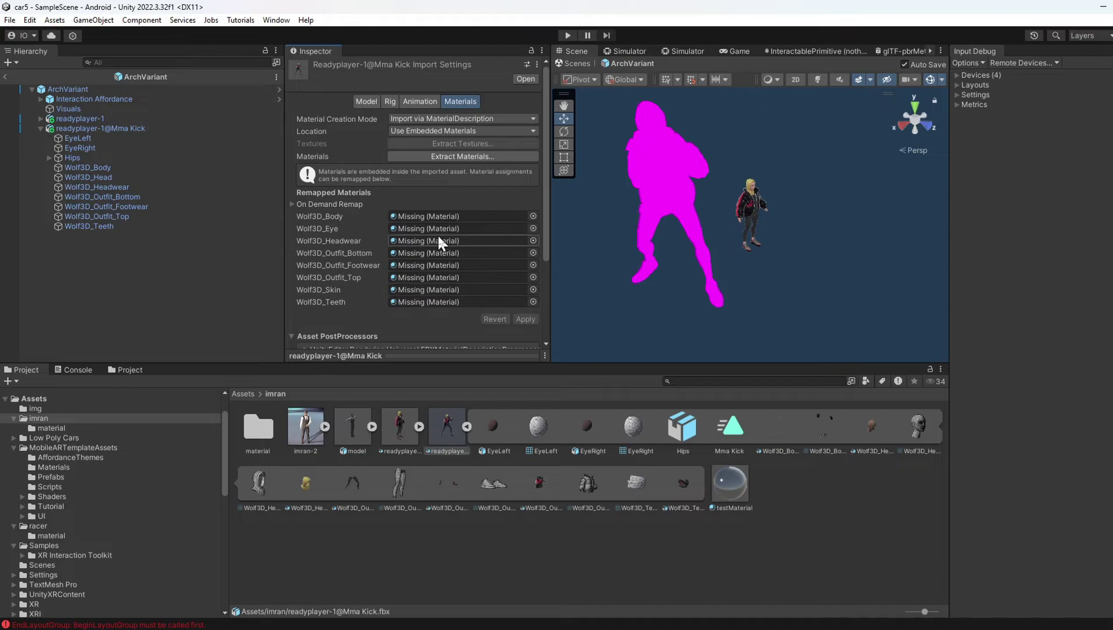
Assign Wolf3D_Body and Wolf3D_Eye materials to their remapped slots
{"action": "left_click", "coordinate": [532, 216]}
{"action": "type", "text": "wolf3d_"}
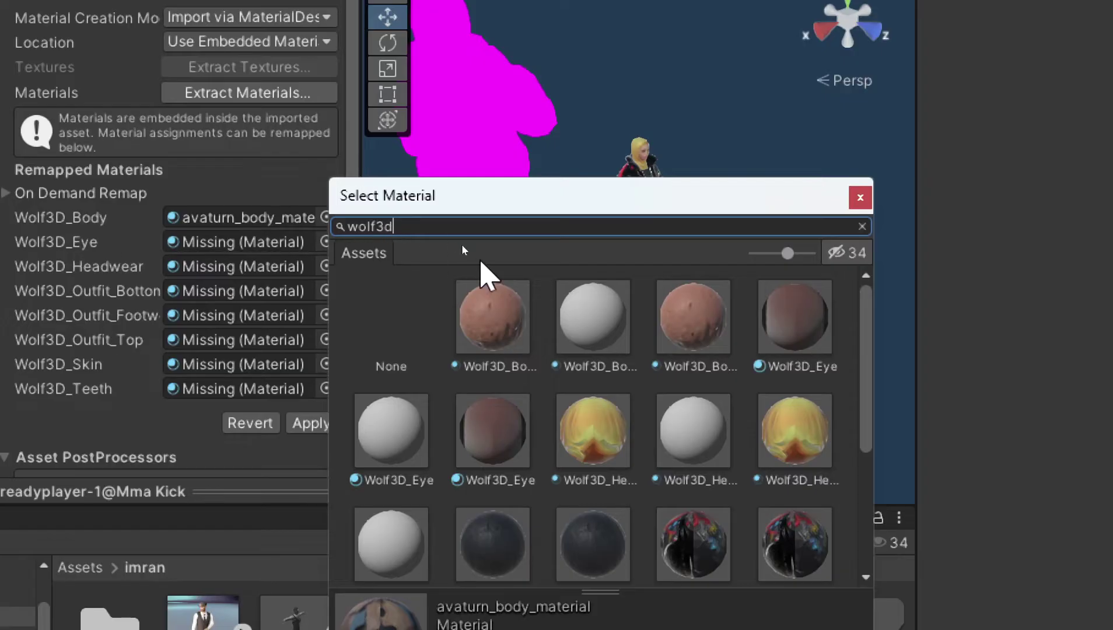
{"action": "type", "text": "body"}
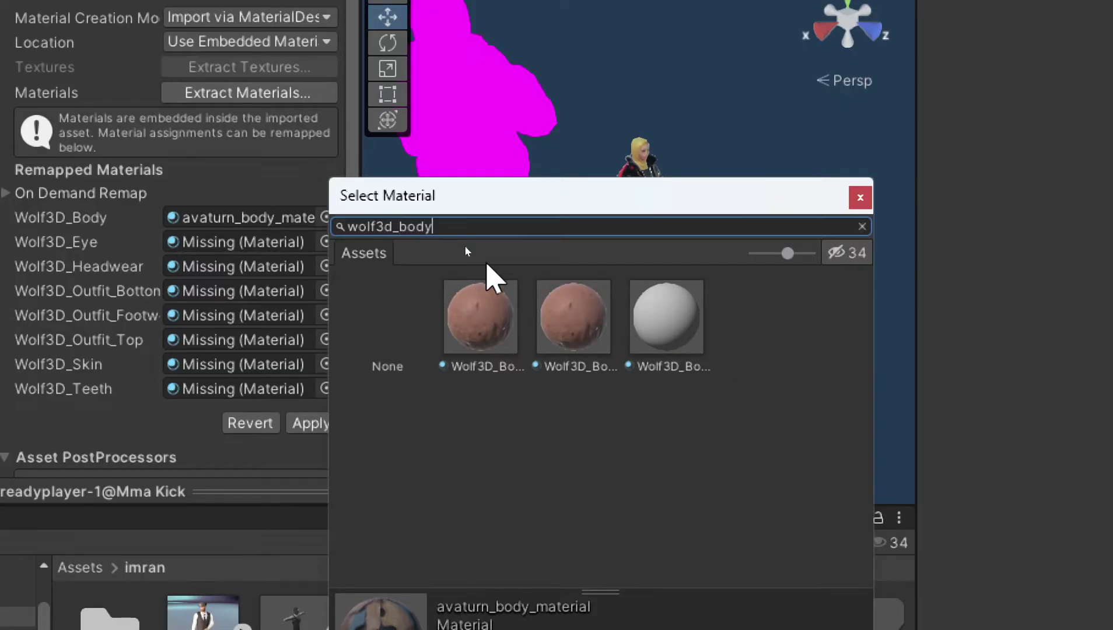
{"action": "double_click", "coordinate": [551, 327]}
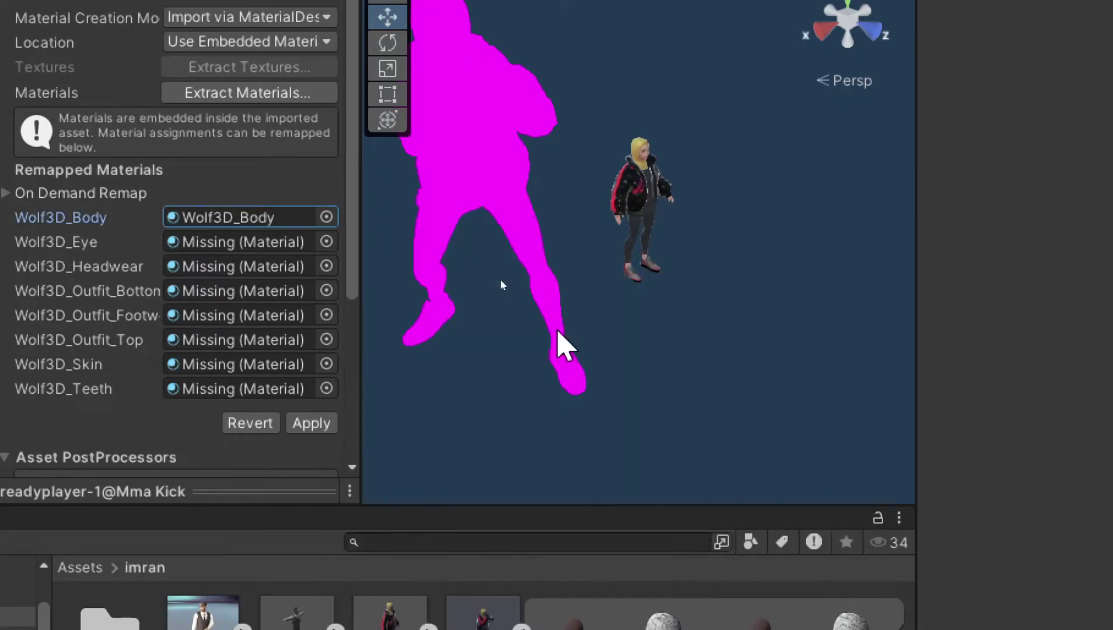
{"action": "left_click", "coordinate": [327, 242]}
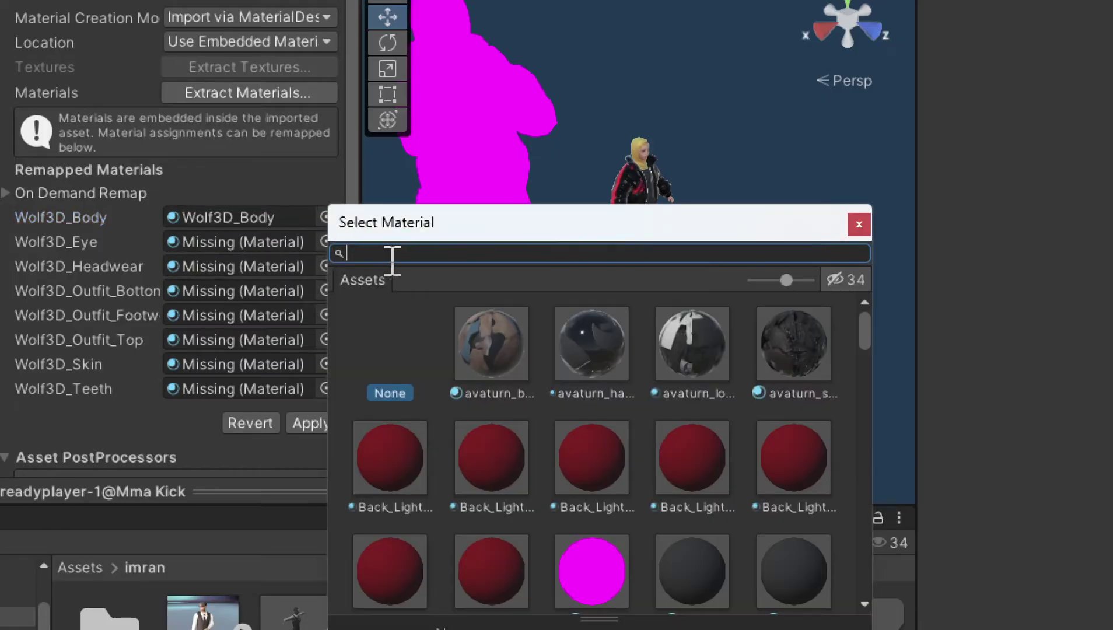
{"action": "type", "text": "wolf3d_body"}
{"action": "key", "text": "BackSpace"}
{"action": "key", "text": "BackSpace"}
{"action": "key", "text": "BackSpace"}
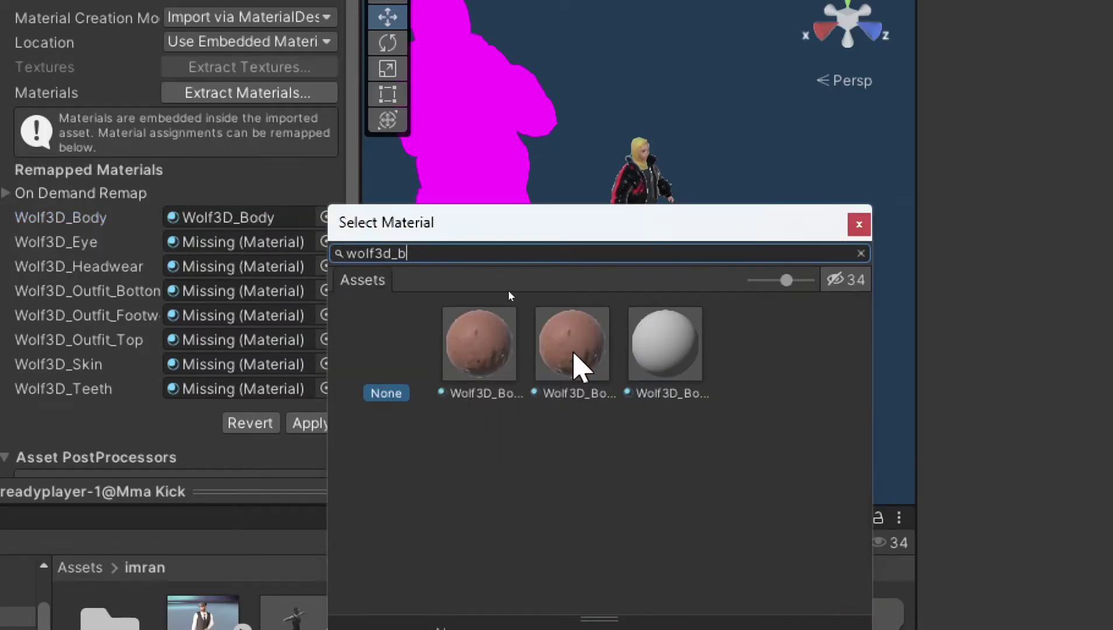
{"action": "key", "text": "BackSpace"}
{"action": "type", "text": "eye"}
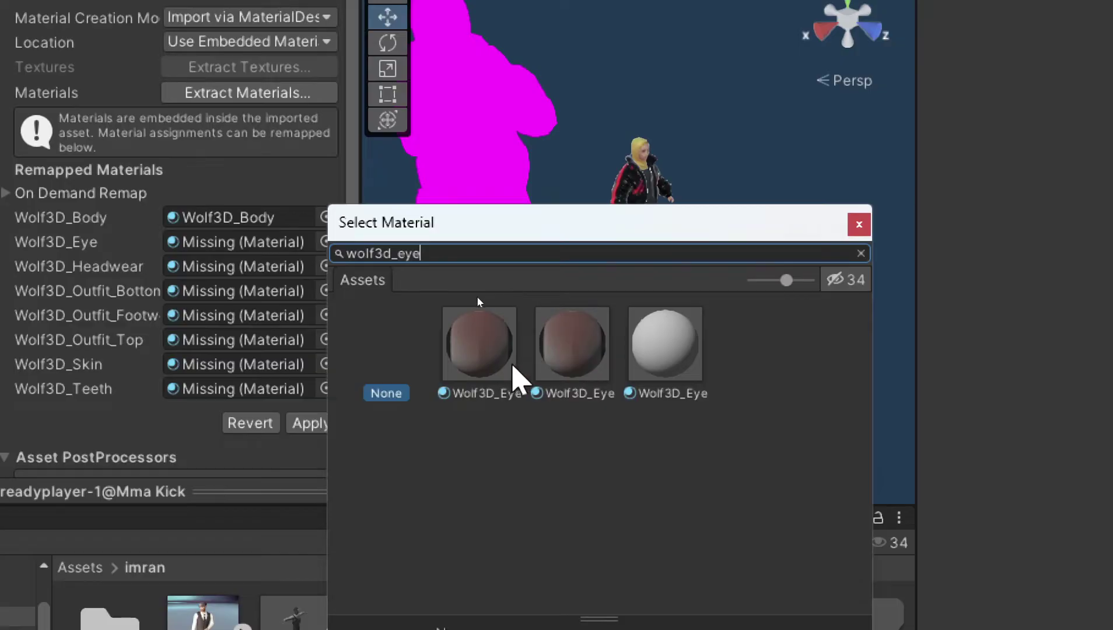
{"action": "double_click", "coordinate": [489, 365]}
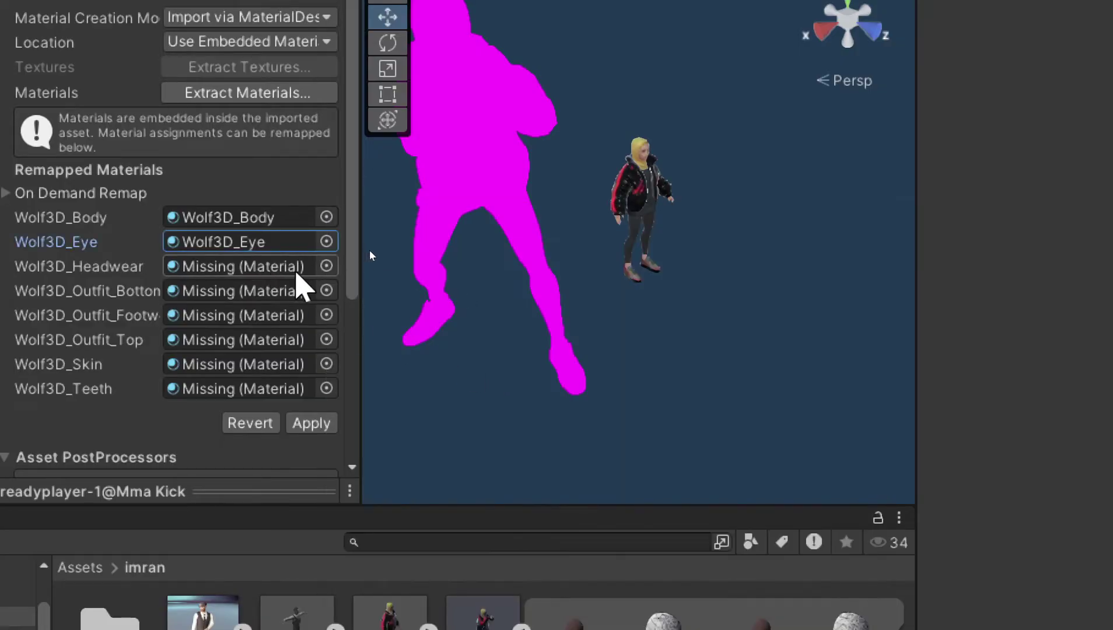
Assign Wolf3D_Headwear and Wolf3D_Outfit_Bottom materials to the headwear and bottom slots
{"action": "left_click", "coordinate": [326, 266]}
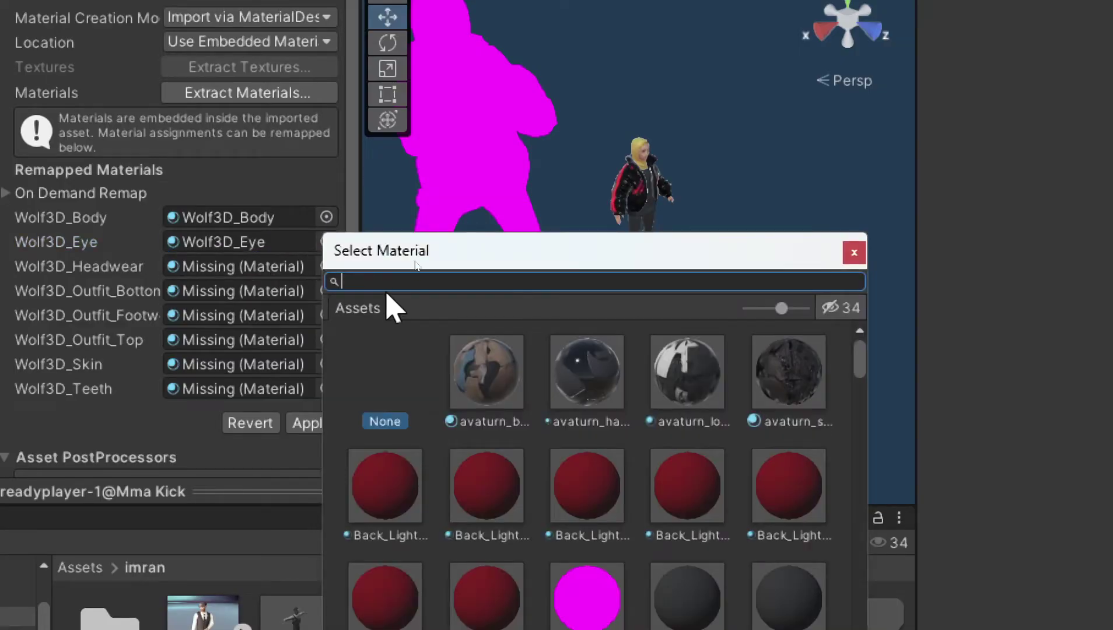
{"action": "type", "text": "wolf3d_bod"}
{"action": "key", "text": "BackSpace"}
{"action": "key", "text": "BackSpace"}
{"action": "key", "text": "BackSpace"}
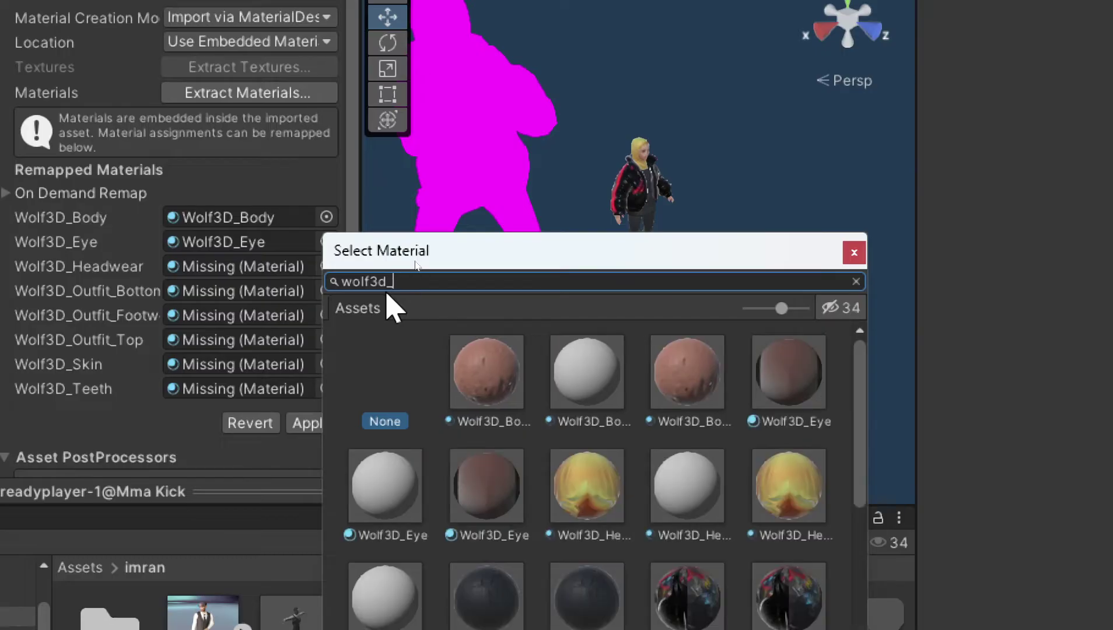
{"action": "type", "text": "head"}
{"action": "key", "text": "Return"}
{"action": "left_click", "coordinate": [326, 290]}
{"action": "type", "text": "wolf3d_bo"}
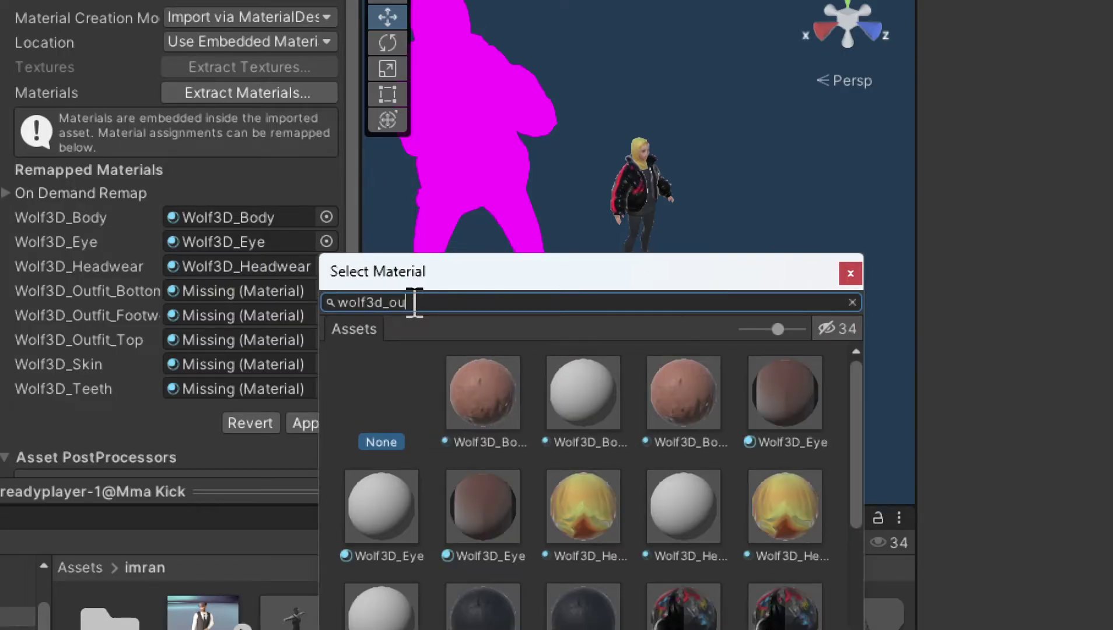
{"action": "type", "text": "t"}
{"action": "key", "text": "Return"}
Assign Wolf3D_Outfit_Bottom to the footwear slot and Wolf3D_Outfit_Top to the Outfit_Top slot
{"action": "left_click", "coordinate": [325, 315]}
{"action": "type", "text": "wolf3d_body"}
{"action": "key", "text": "BackSpace"}
{"action": "key", "text": "BackSpace"}
{"action": "key", "text": "BackSpace"}
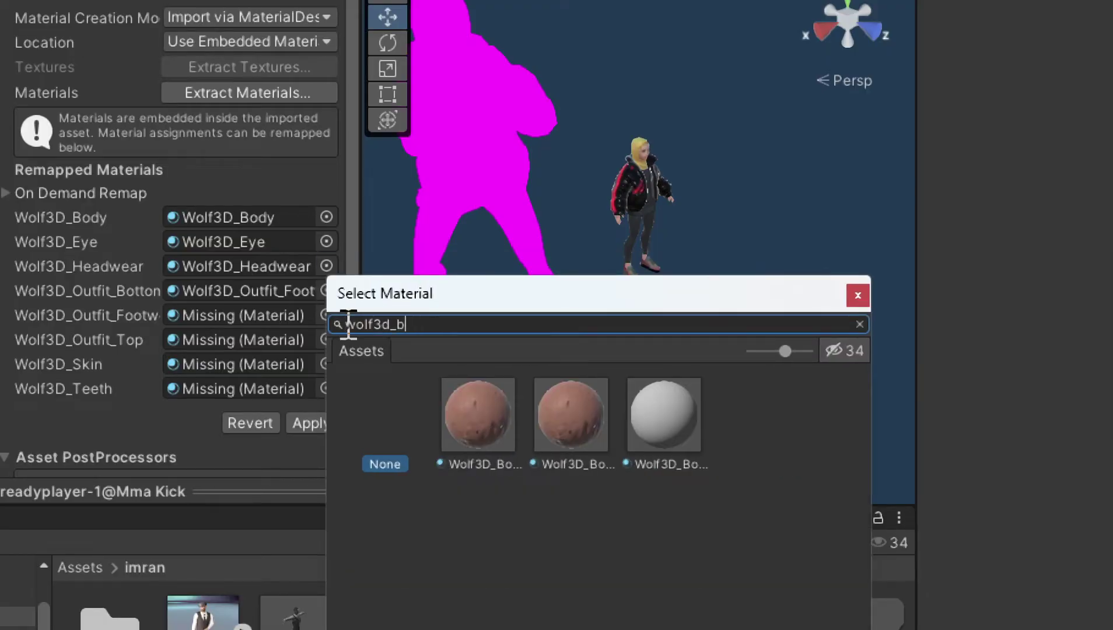
{"action": "key", "text": "BackSpace"}
{"action": "type", "text": "utfit_"}
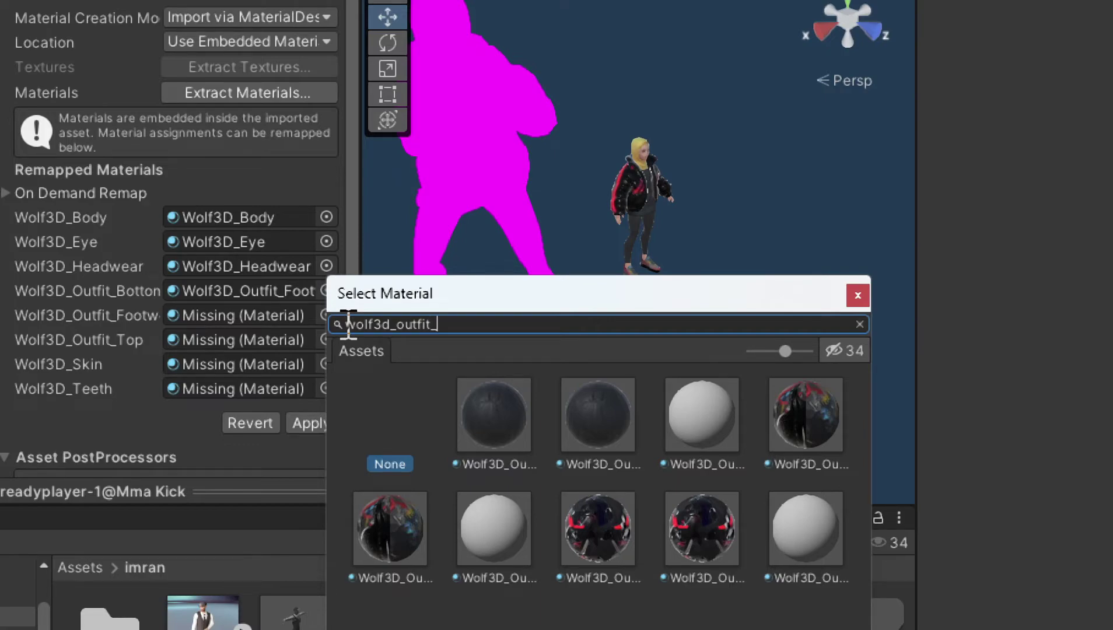
{"action": "double_click", "coordinate": [348, 324]}
{"action": "key", "text": "ctrl+c"}
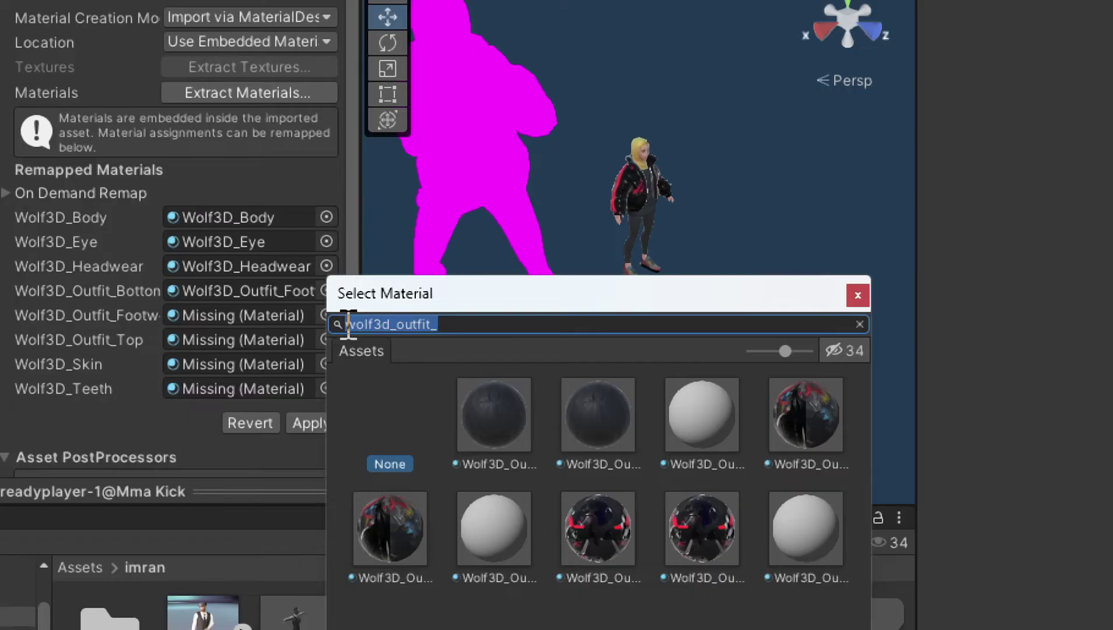
{"action": "key", "text": "Right"}
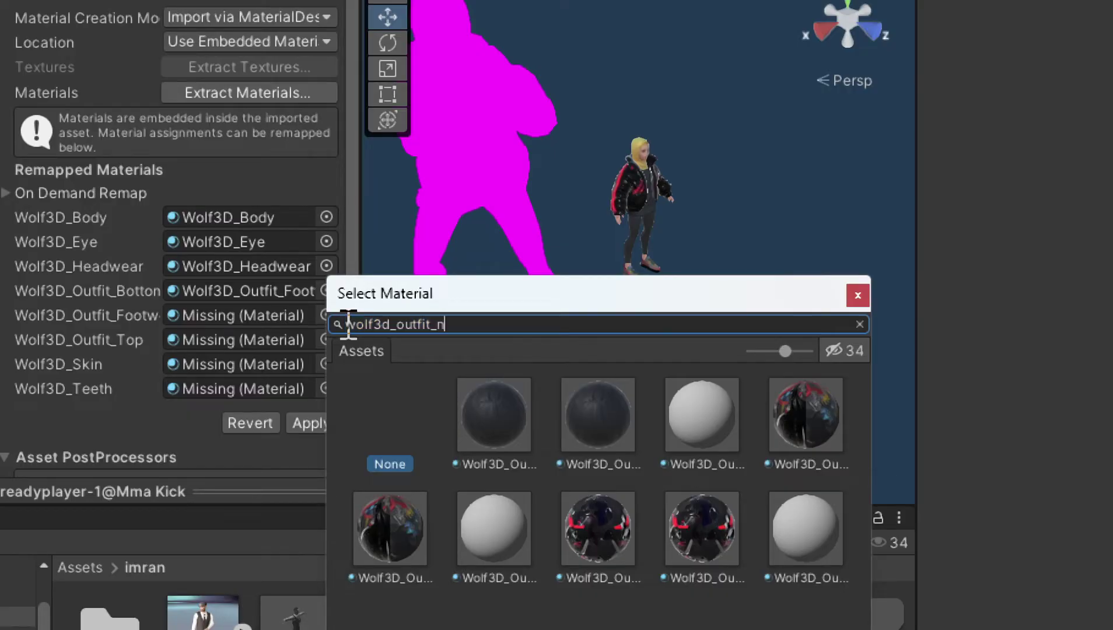
{"action": "key", "text": "BackSpace"}
{"action": "type", "text": "bo"}
{"action": "key", "text": "Return"}
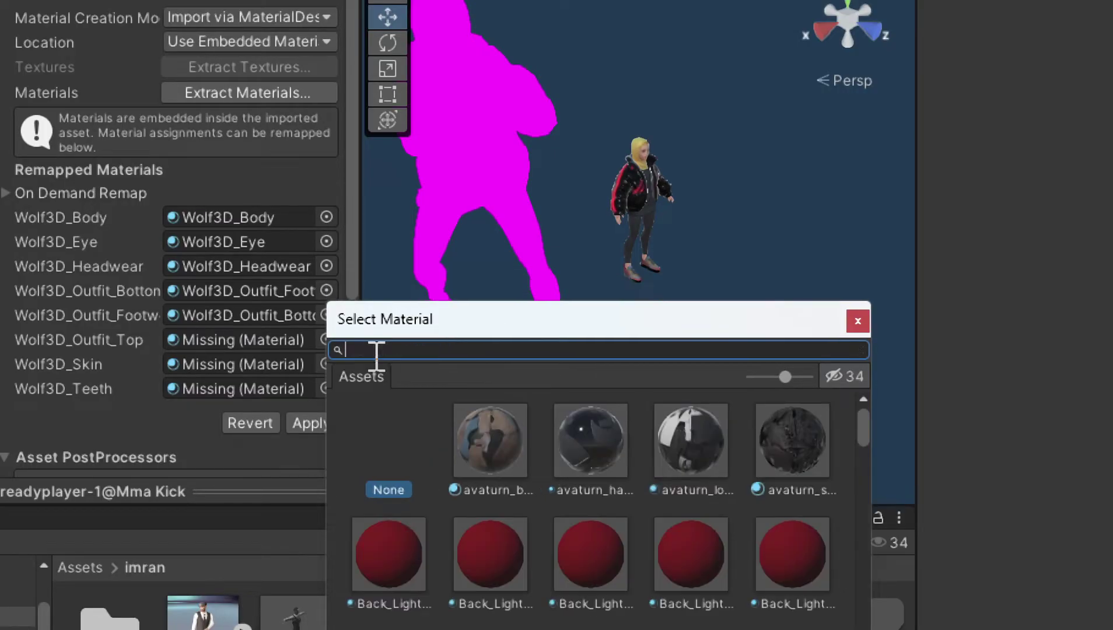
{"action": "key", "text": "ctrl+v"}
{"action": "type", "text": "t"}
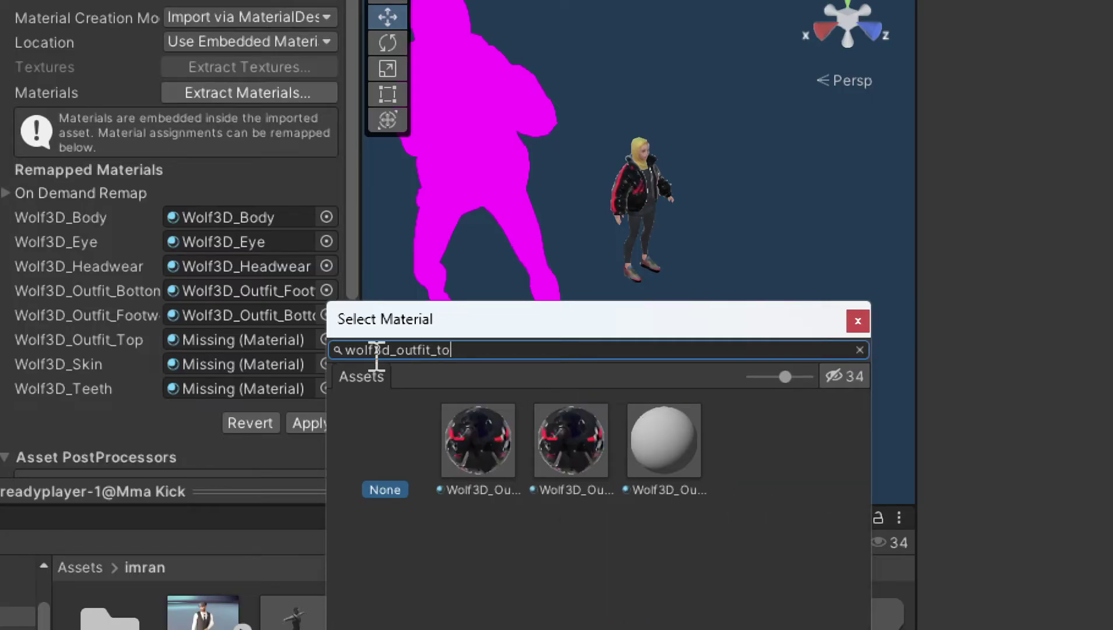
{"action": "left_click", "coordinate": [479, 448]}
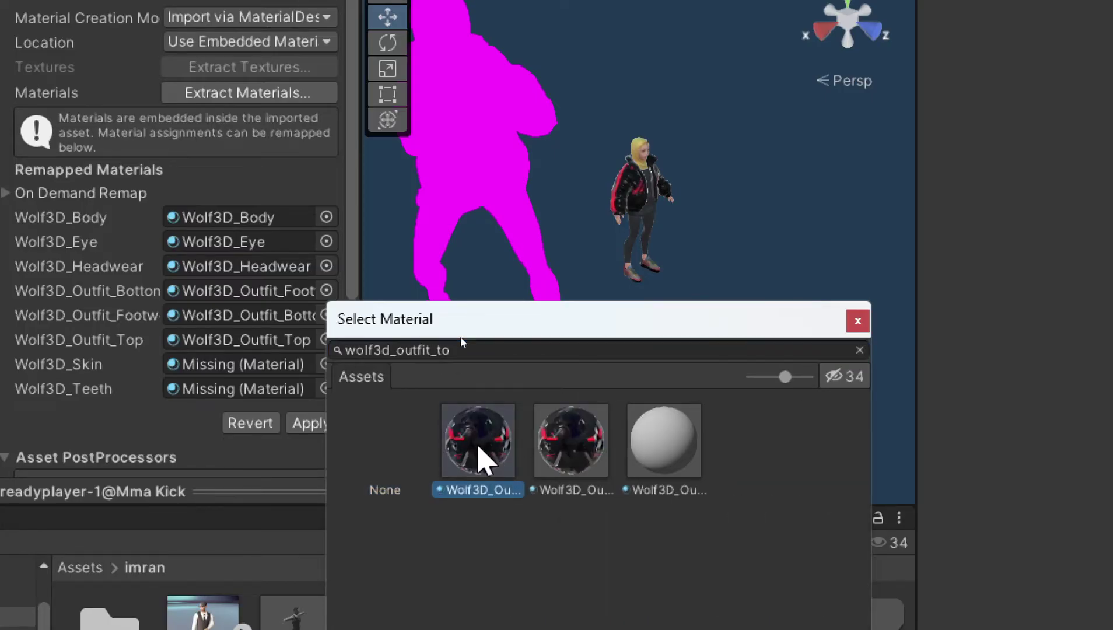
{"action": "double_click", "coordinate": [479, 450]}
Assign Wolf3D_Skin and Wolf3D_Teeth to their slots and apply the reimport
{"action": "left_click", "coordinate": [318, 364]}
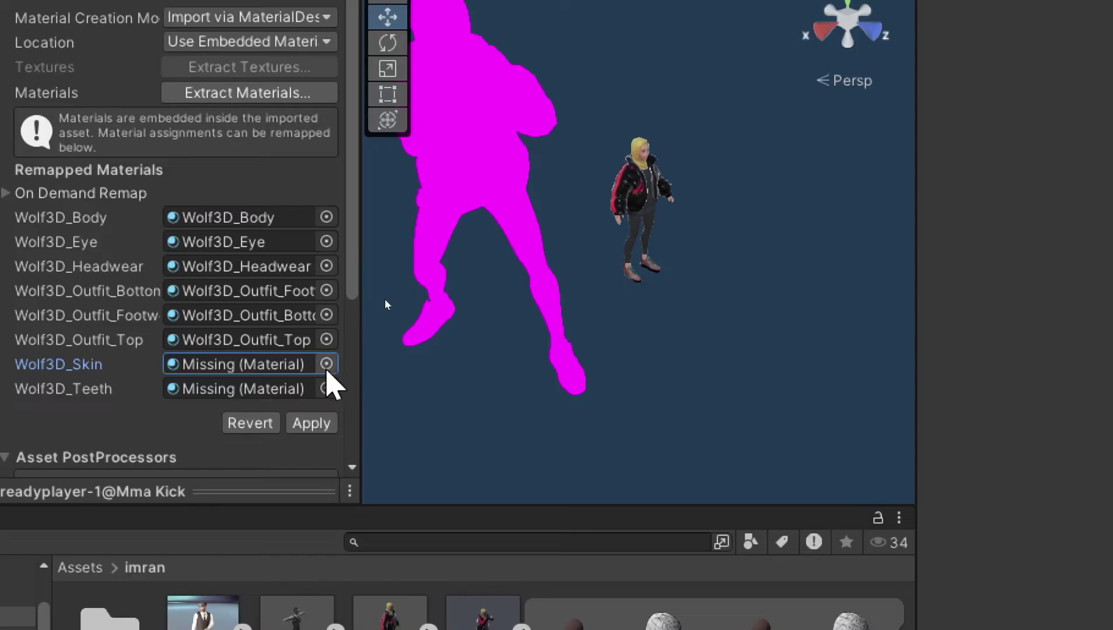
{"action": "left_click", "coordinate": [326, 364]}
{"action": "type", "text": "wolf3d_"}
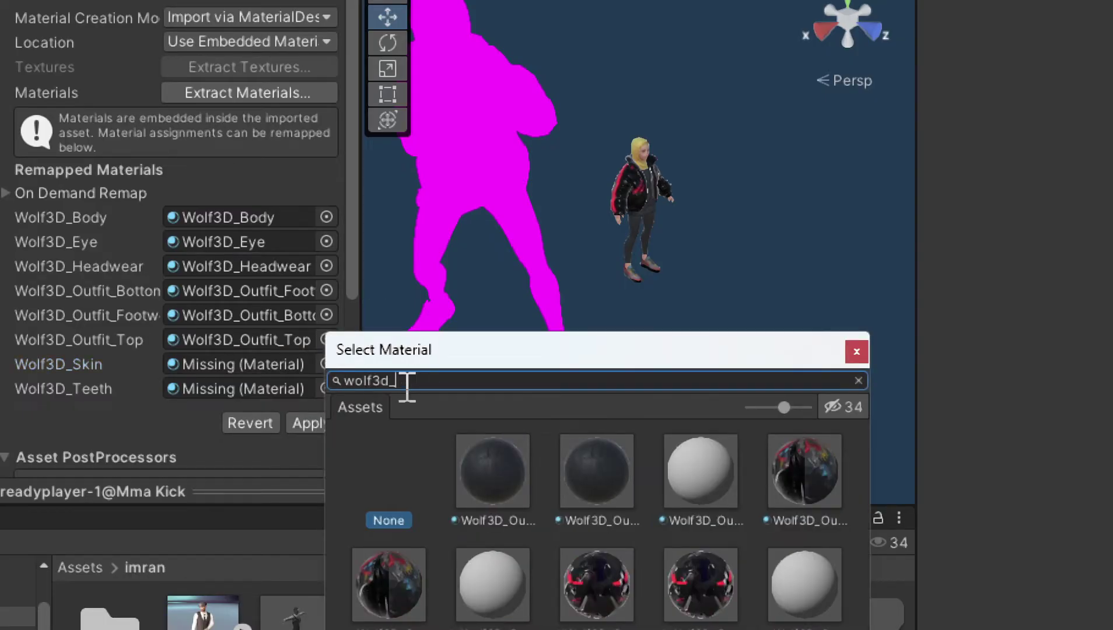
{"action": "type", "text": "outfit_skin"}
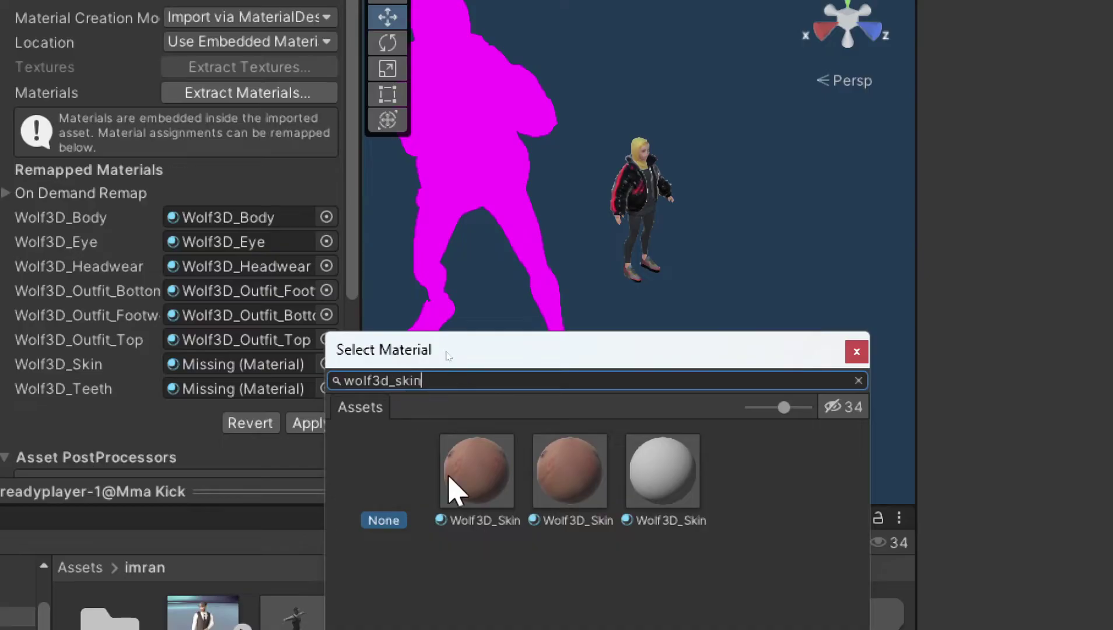
{"action": "double_click", "coordinate": [458, 490]}
{"action": "left_click", "coordinate": [327, 388]}
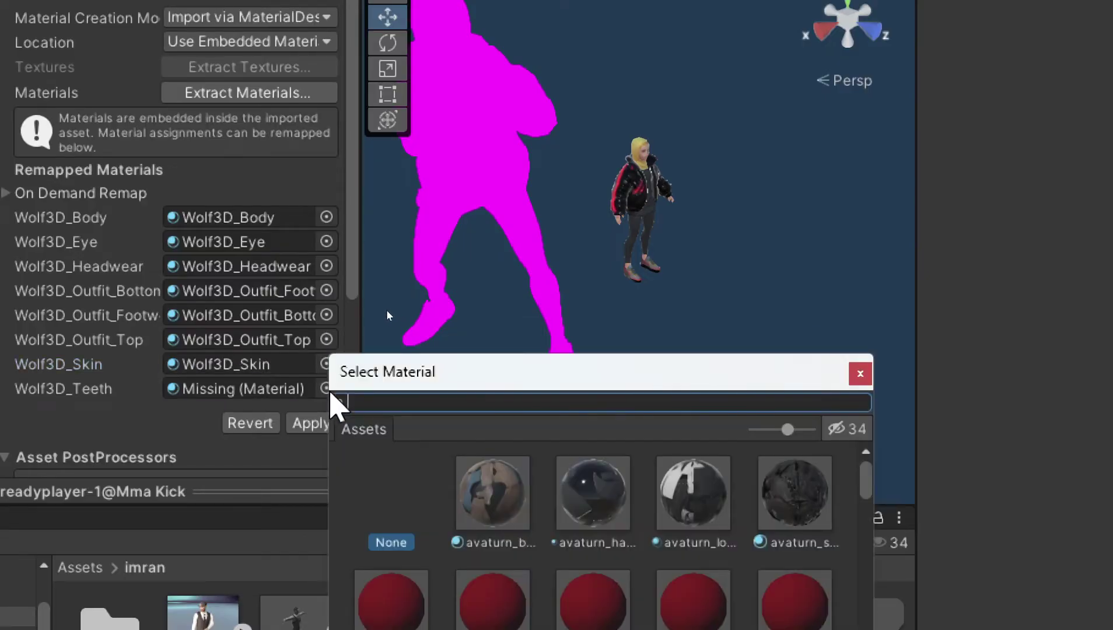
{"action": "type", "text": "wolf3d_outfit_"}
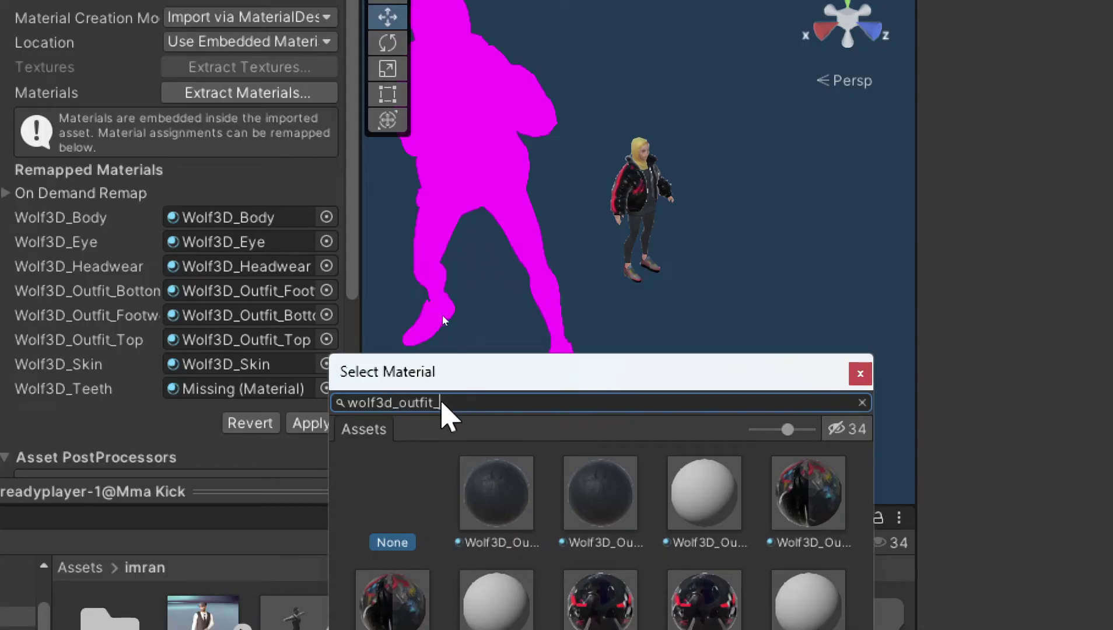
{"action": "left_click_drag", "start_coordinate": [442, 403], "coordinate": [405, 404]}
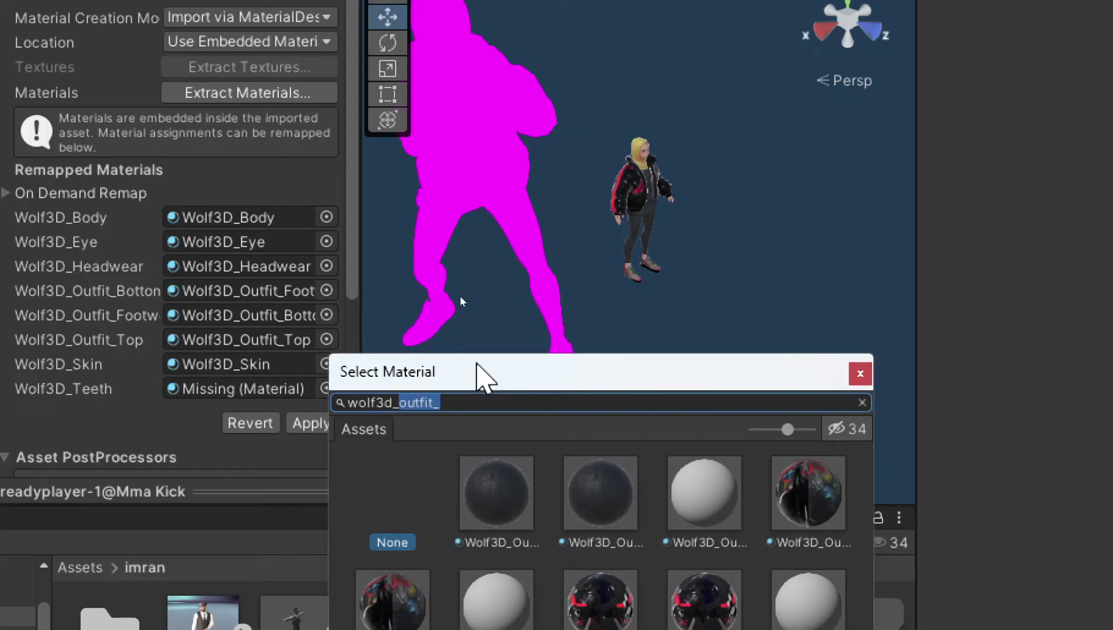
{"action": "left_click_drag", "start_coordinate": [476, 372], "coordinate": [477, 246]}
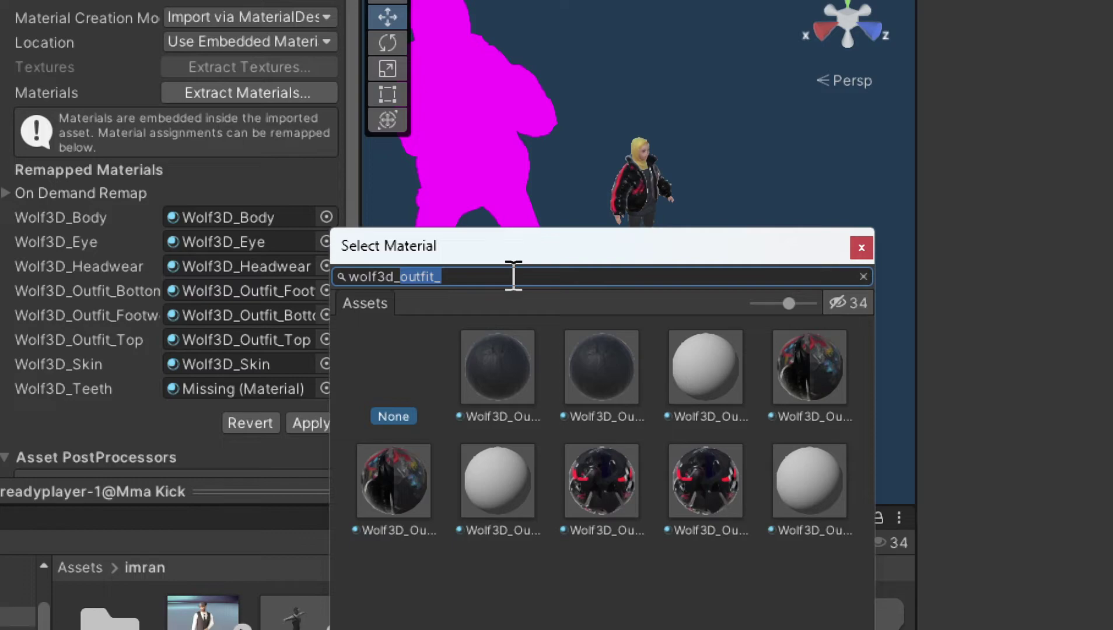
{"action": "type", "text": "teet"}
{"action": "double_click", "coordinate": [481, 367]}
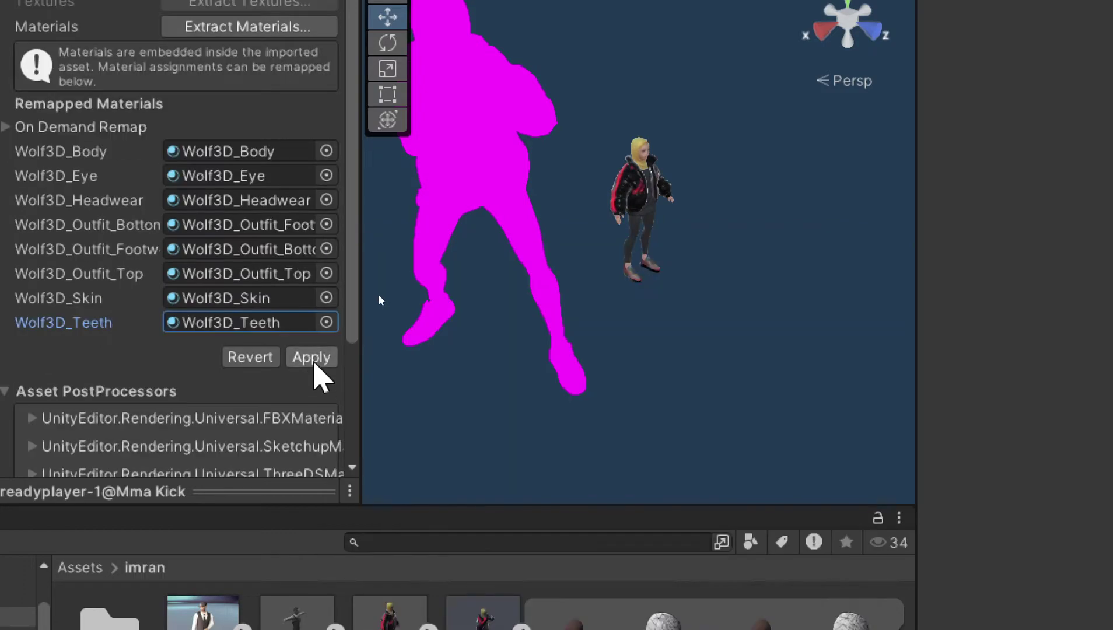
{"action": "left_click", "coordinate": [312, 357]}
Inspect the large kick avatar and the small original character in the Scene view
{"action": "left_click", "coordinate": [458, 315]}
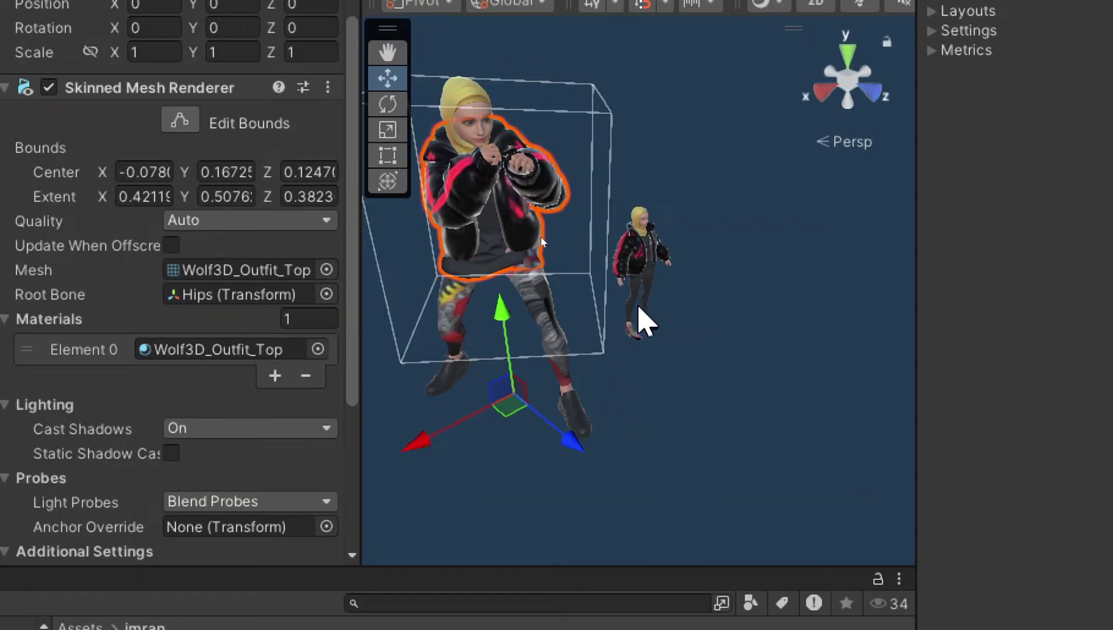
{"action": "left_click", "coordinate": [644, 280]}
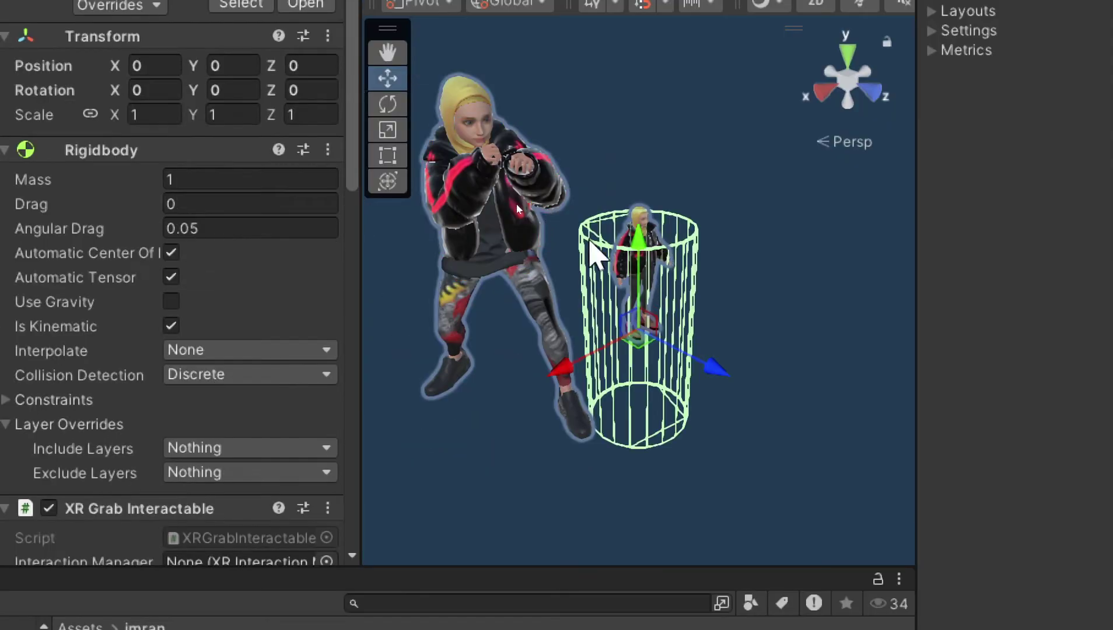
{"action": "left_click", "coordinate": [486, 235]}
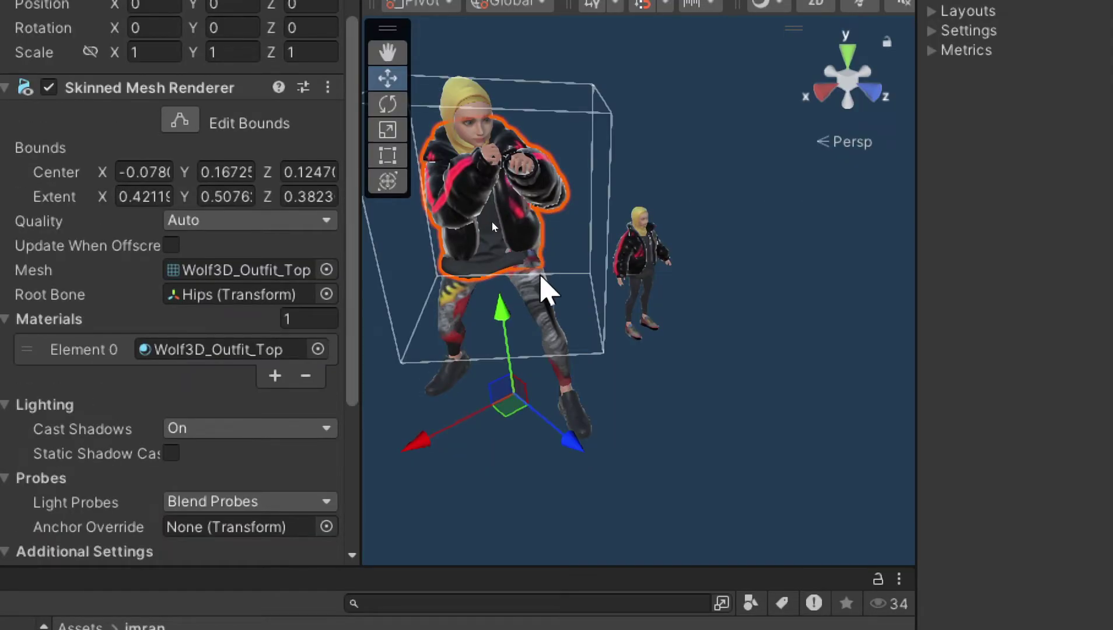
{"action": "scroll", "coordinate": [112, 129], "scroll_direction": "up", "scroll_amount": 2}
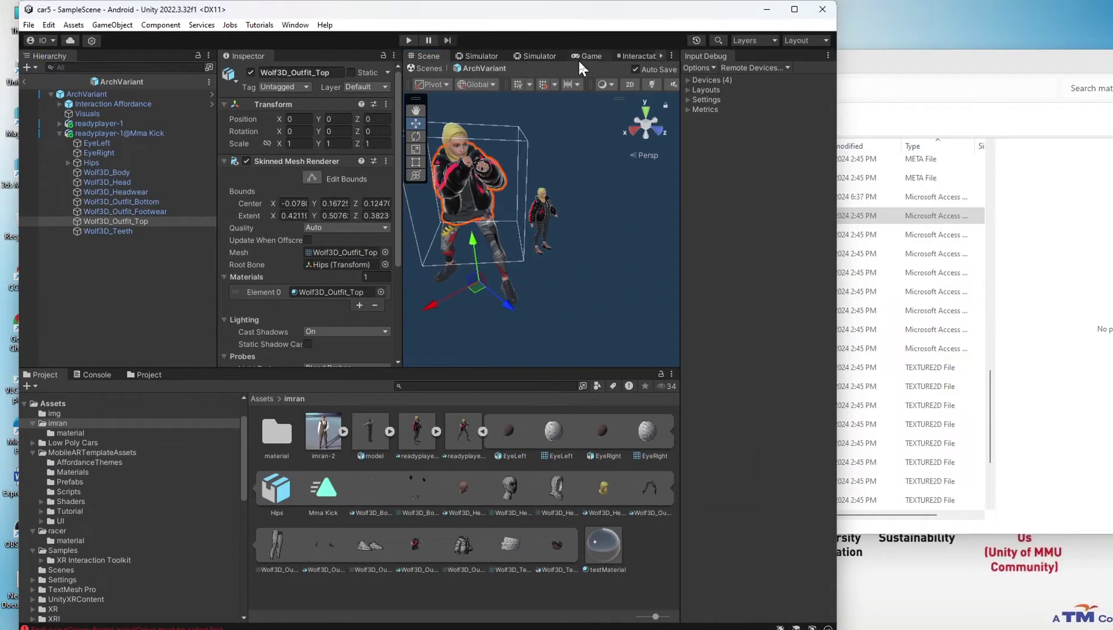
Maximize the Unity editor and select readyplayer-1@Mma Kick in the Hierarchy
{"action": "double_click", "coordinate": [720, 17]}
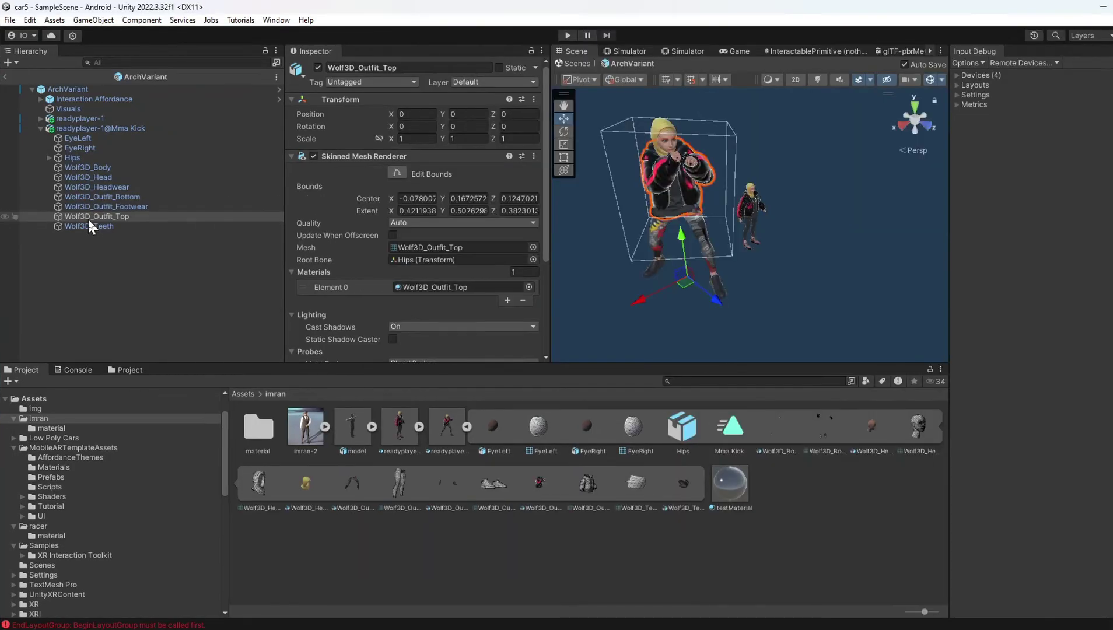
{"action": "right_click", "coordinate": [120, 129]}
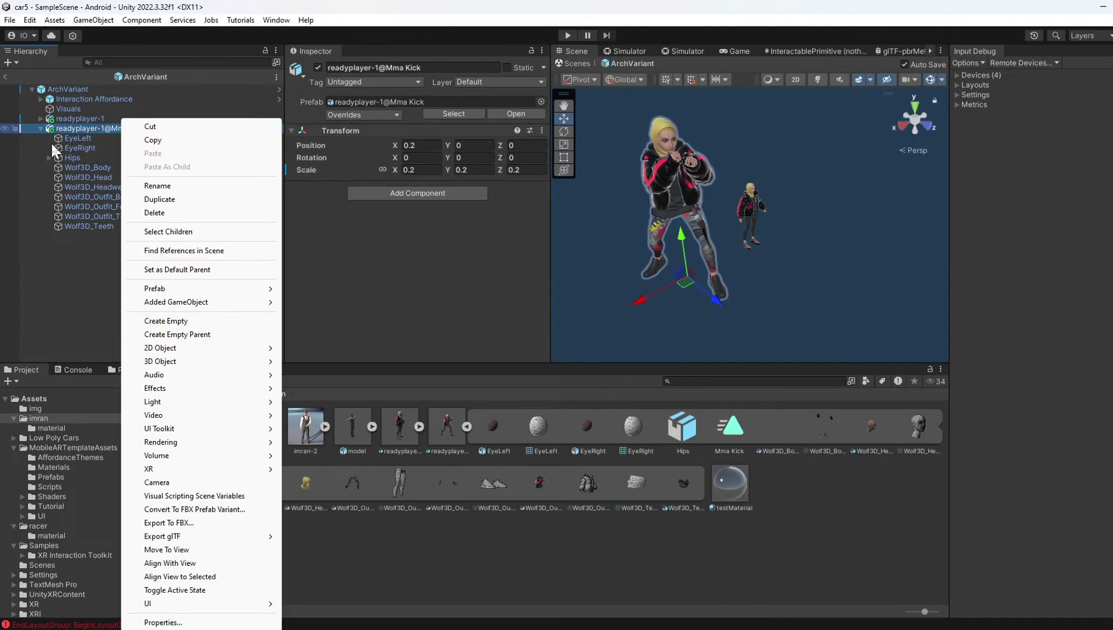
{"action": "left_click", "coordinate": [63, 131]}
{"action": "left_click", "coordinate": [113, 128]}
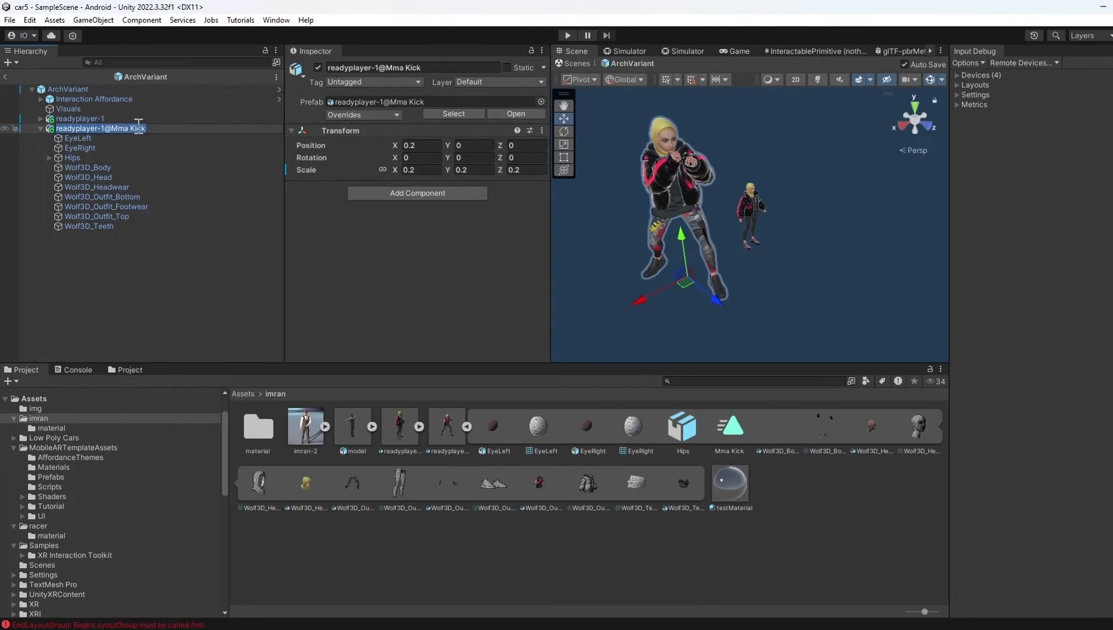
{"action": "left_click", "coordinate": [276, 20]}
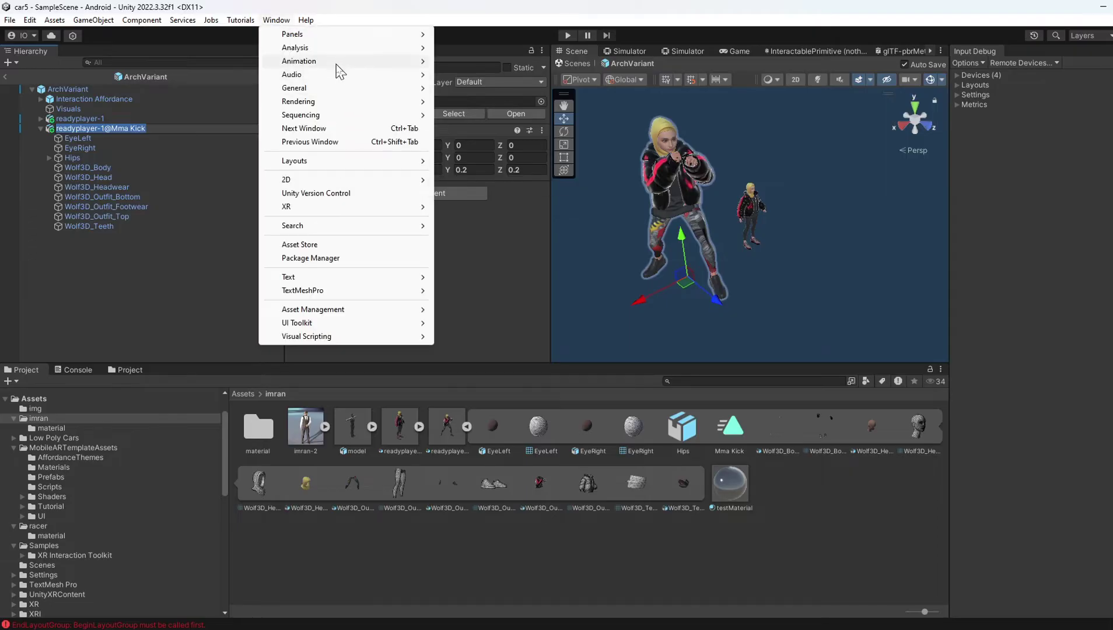
Create a timeline for the Mma Kick avatar and save the playable in the imran folder
{"action": "mouse_move", "coordinate": [421, 115]}
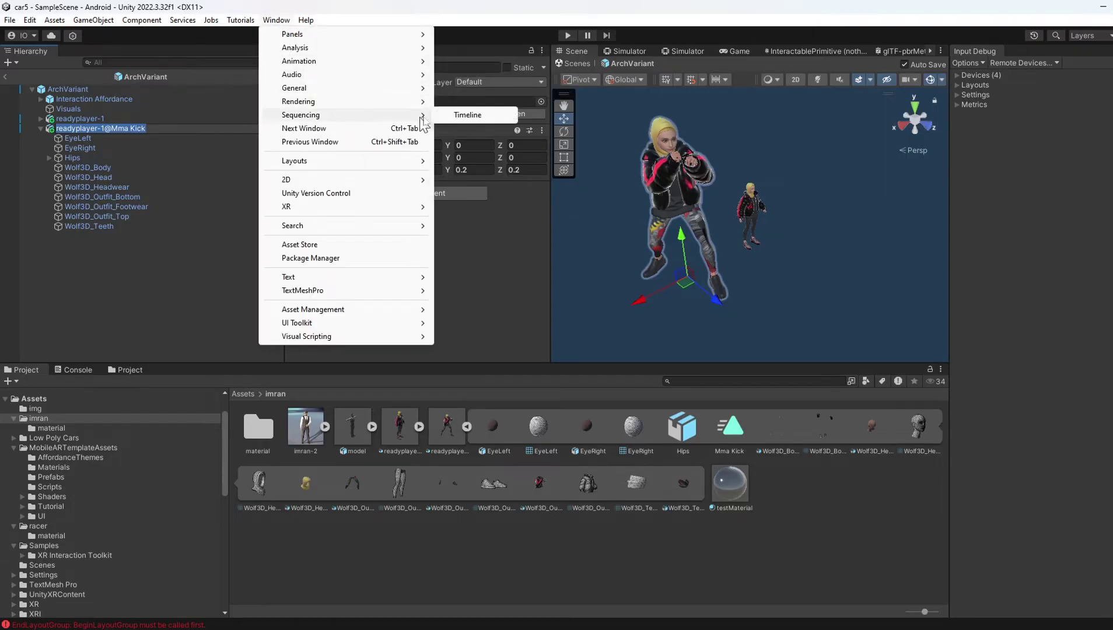
{"action": "left_click", "coordinate": [464, 115]}
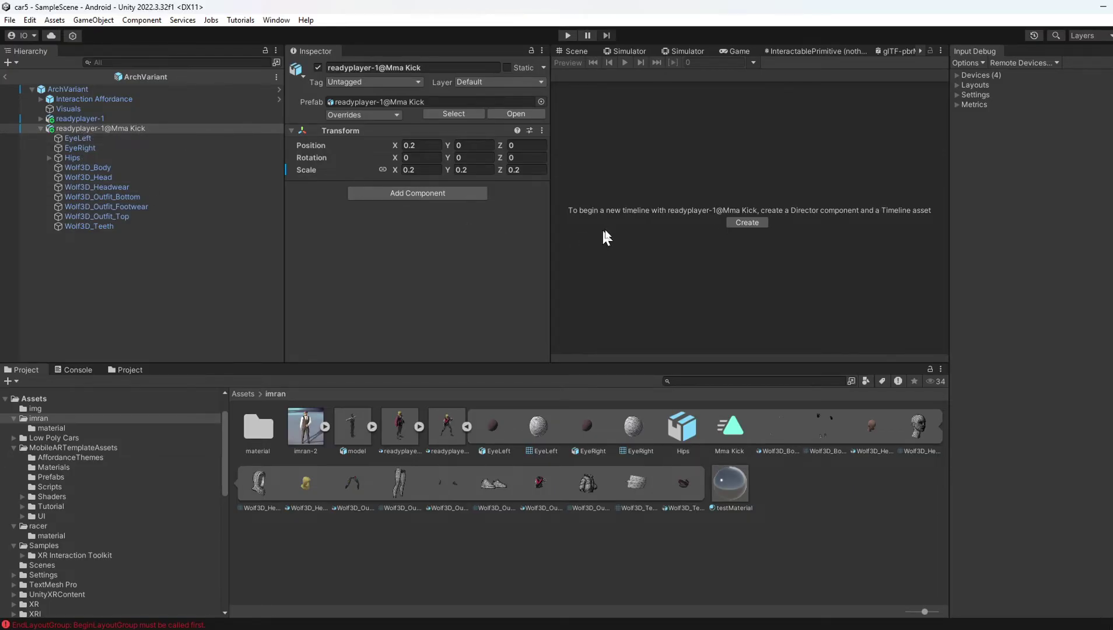
{"action": "left_click", "coordinate": [738, 222]}
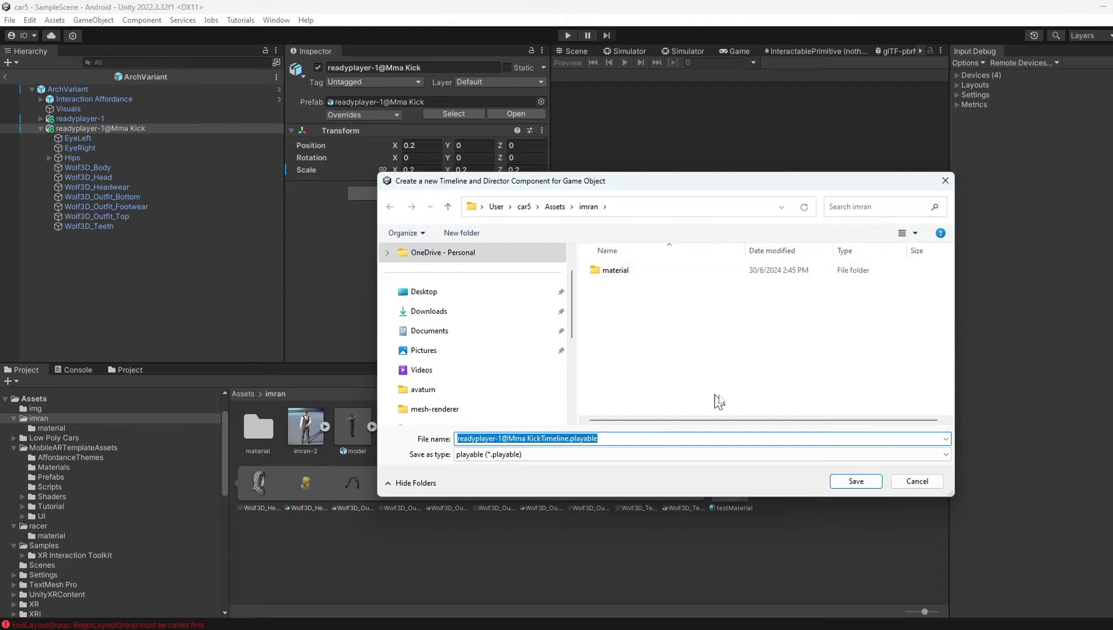
{"action": "left_click", "coordinate": [855, 483]}
Drop the Mma Kick avatar onto the timeline as a new Animation Track
{"action": "left_click", "coordinate": [127, 127]}
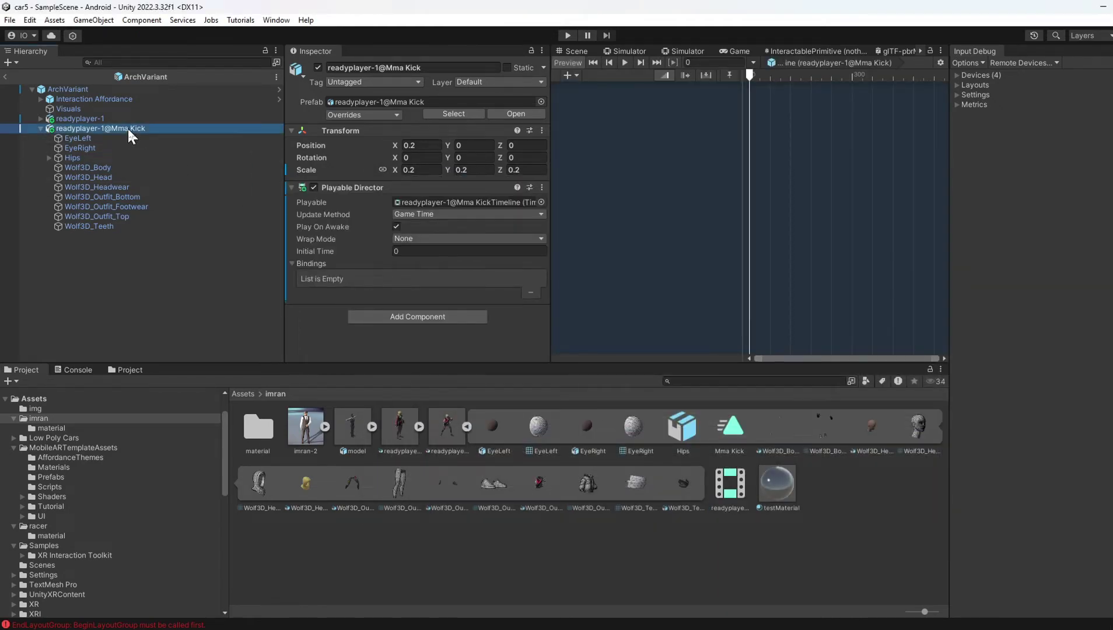
{"action": "left_click_drag", "start_coordinate": [127, 127], "coordinate": [572, 155]}
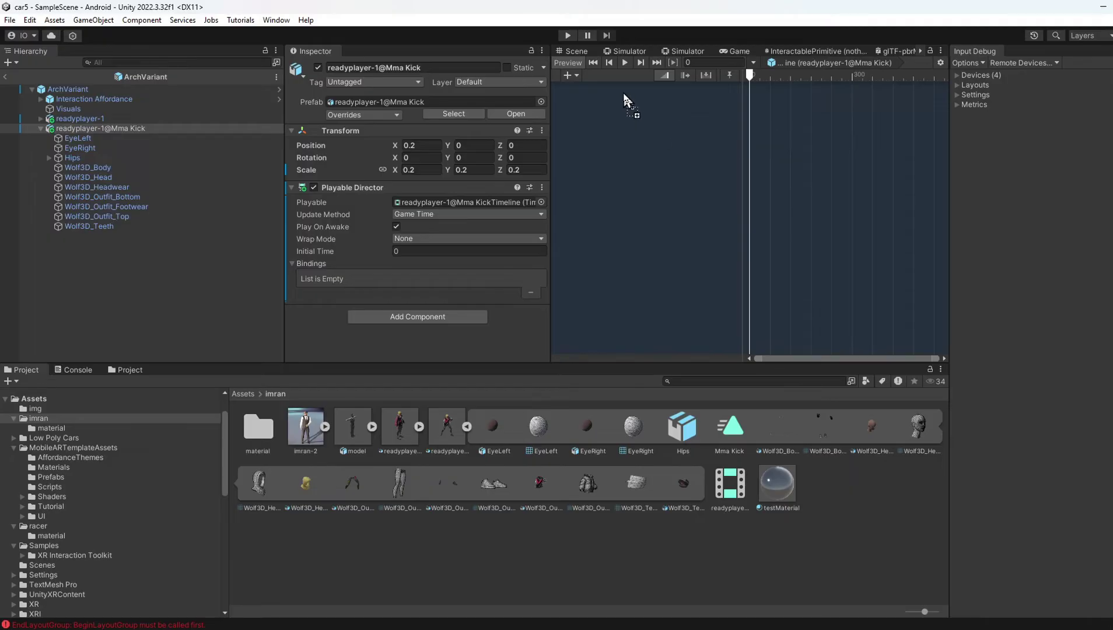
{"action": "left_click_drag", "start_coordinate": [622, 90], "coordinate": [623, 91]}
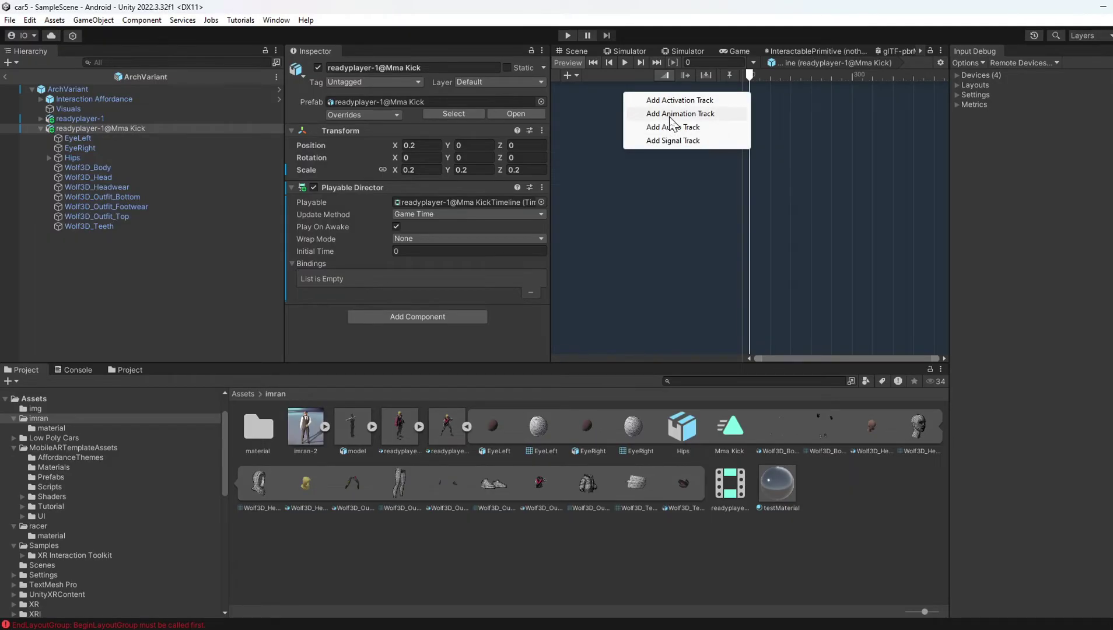
{"action": "left_click", "coordinate": [671, 115]}
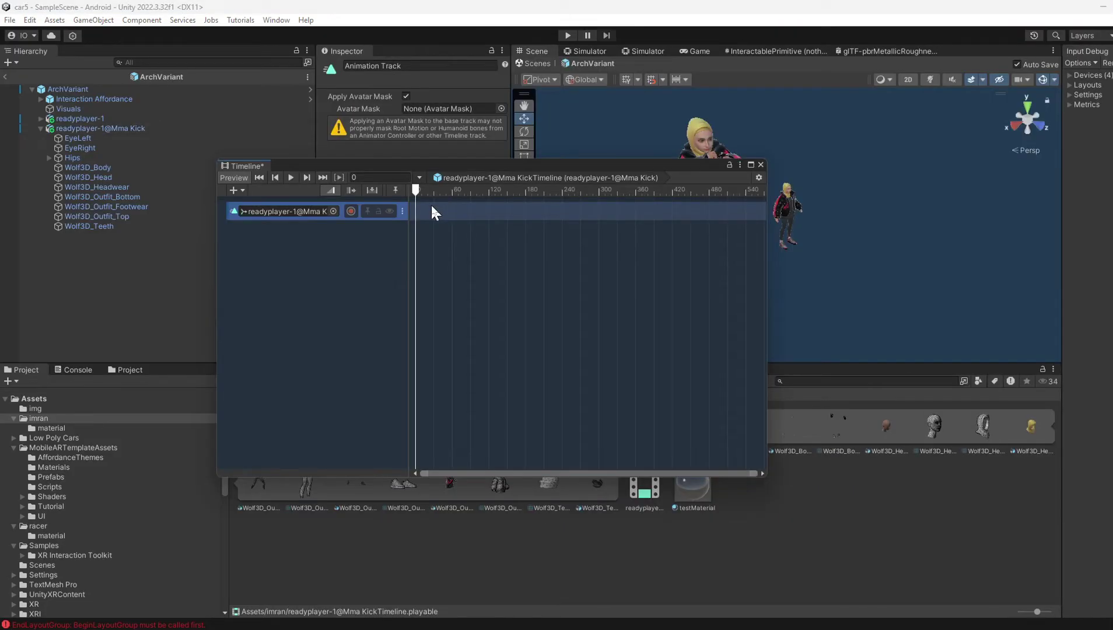
Add the Mma Kick animation clip to the avatar's animation track from the clip picker
{"action": "right_click", "coordinate": [419, 208]}
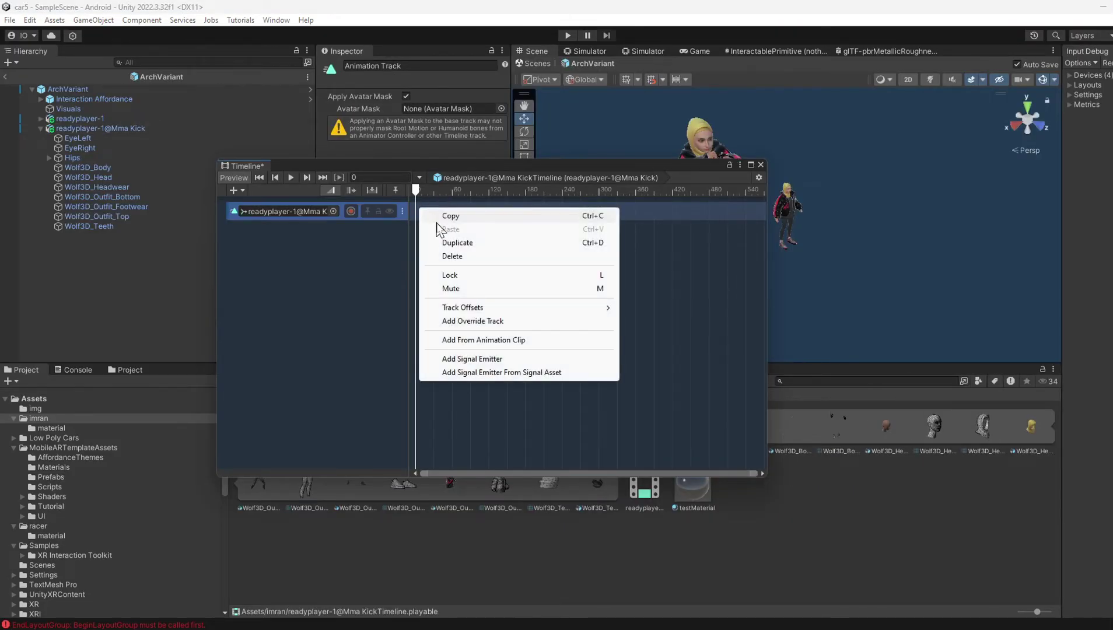
{"action": "left_click", "coordinate": [479, 339]}
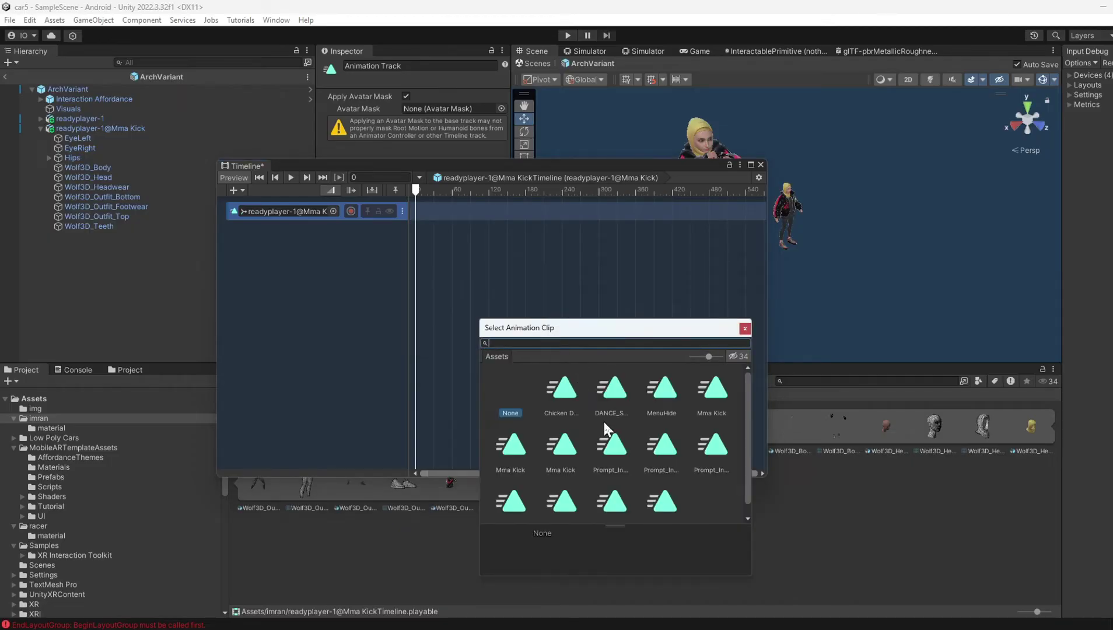
{"action": "scroll", "coordinate": [607, 430], "scroll_direction": "down", "scroll_amount": 1}
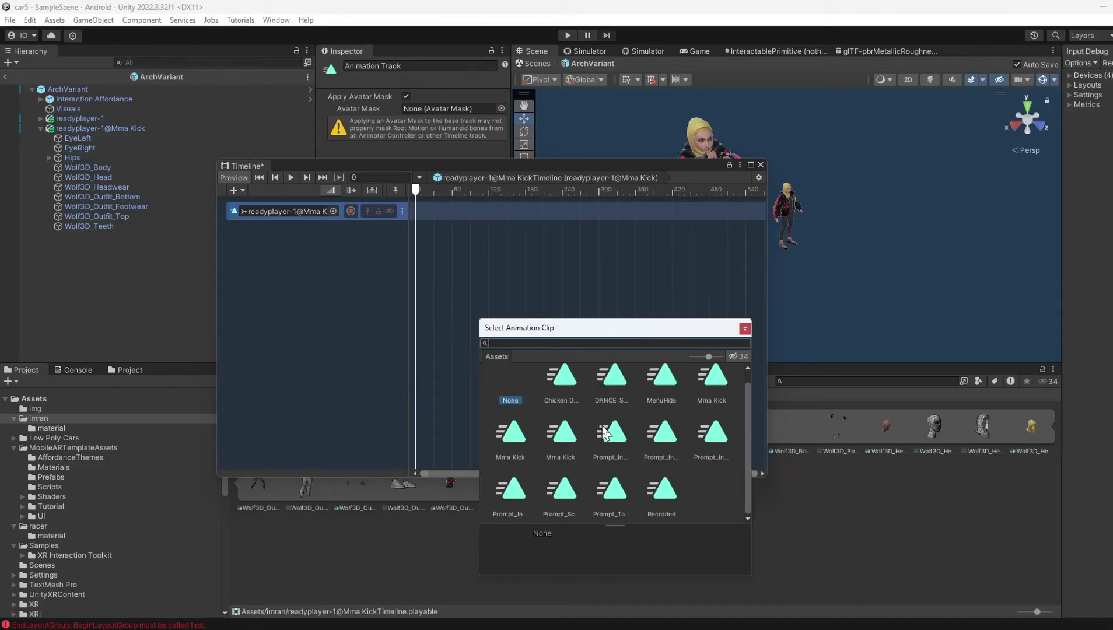
{"action": "left_click", "coordinate": [516, 436]}
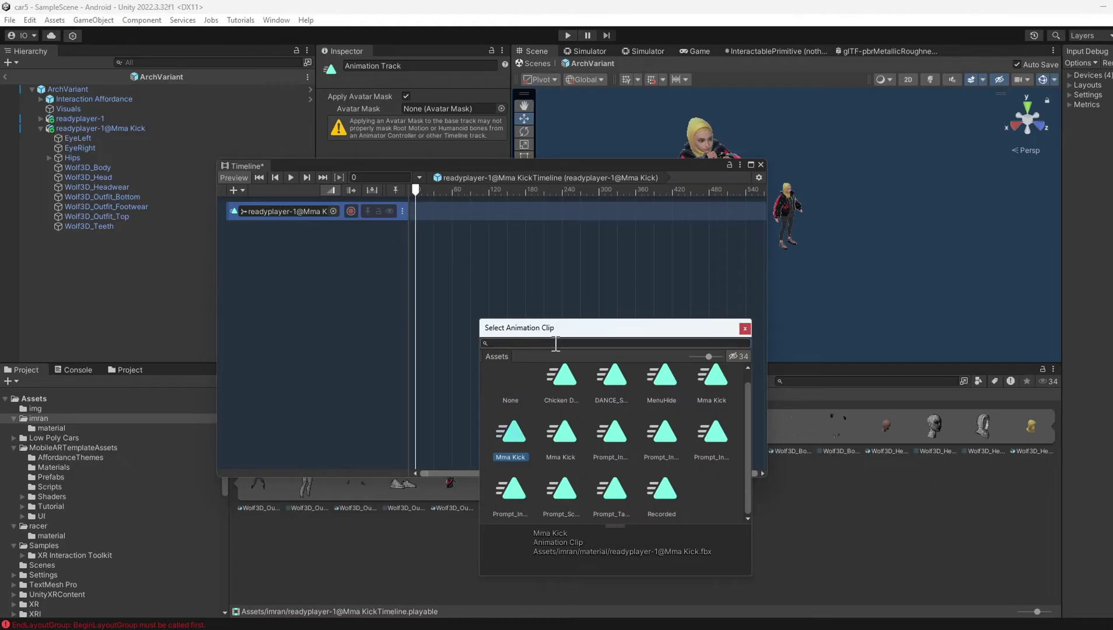
{"action": "left_click_drag", "start_coordinate": [555, 334], "coordinate": [527, 250]}
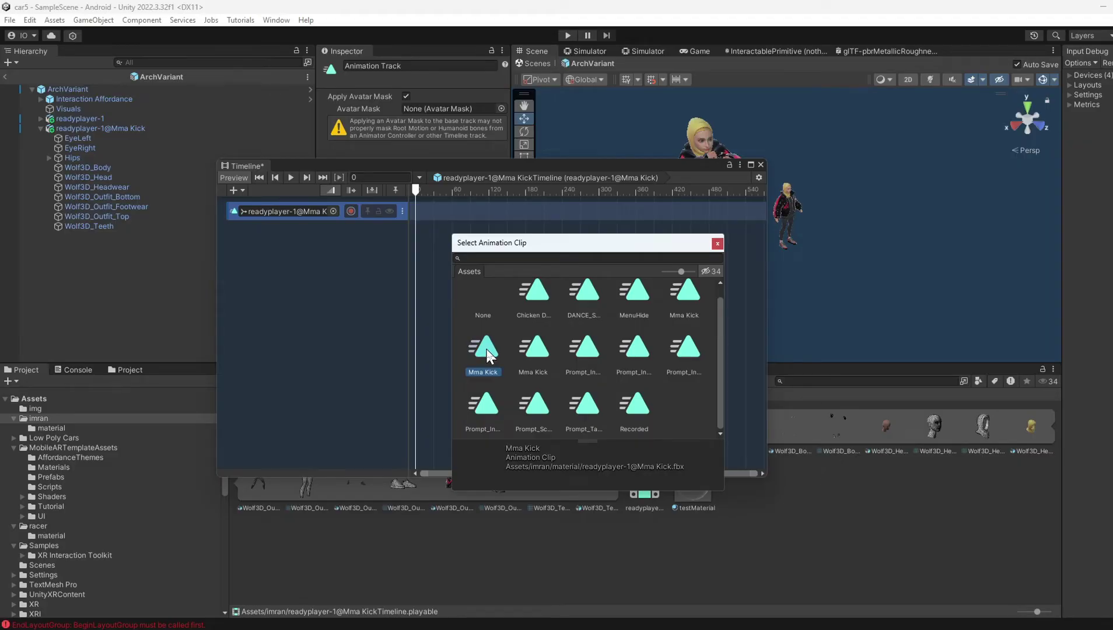
{"action": "double_click", "coordinate": [486, 352]}
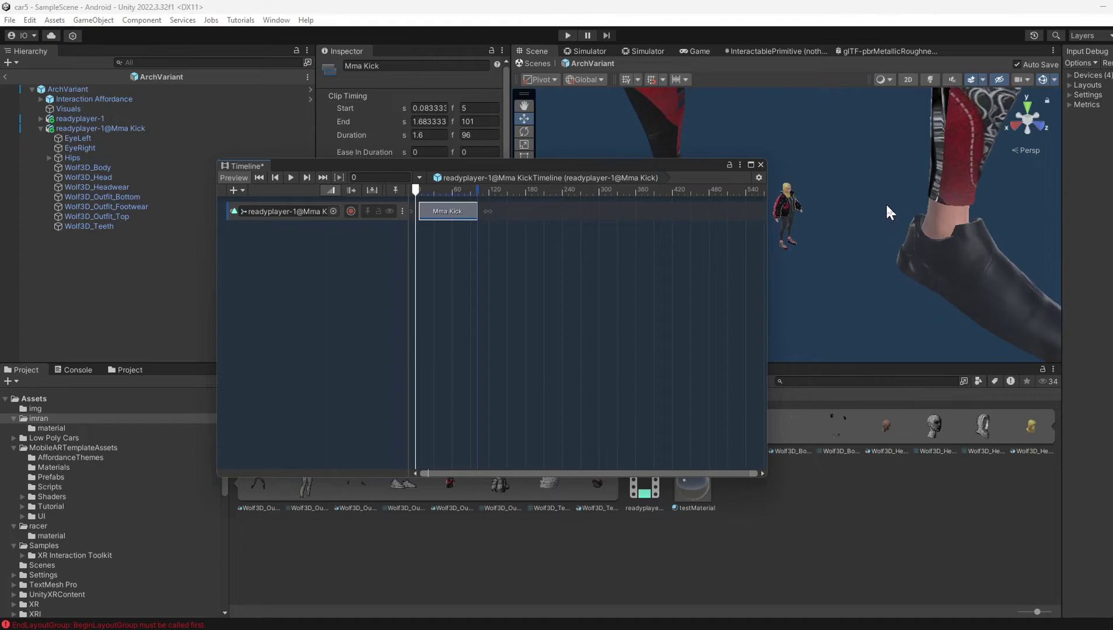
Set the Mma Kick Playable Director's Wrap Mode to Loop
{"action": "left_click_drag", "start_coordinate": [292, 165], "coordinate": [332, 339]}
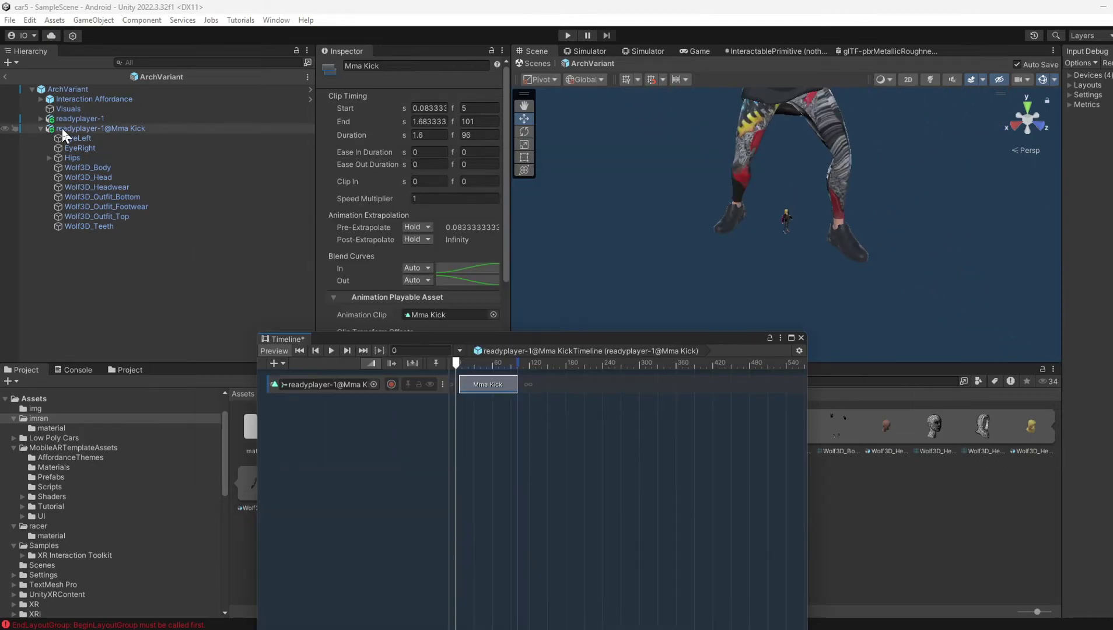
{"action": "left_click", "coordinate": [65, 129]}
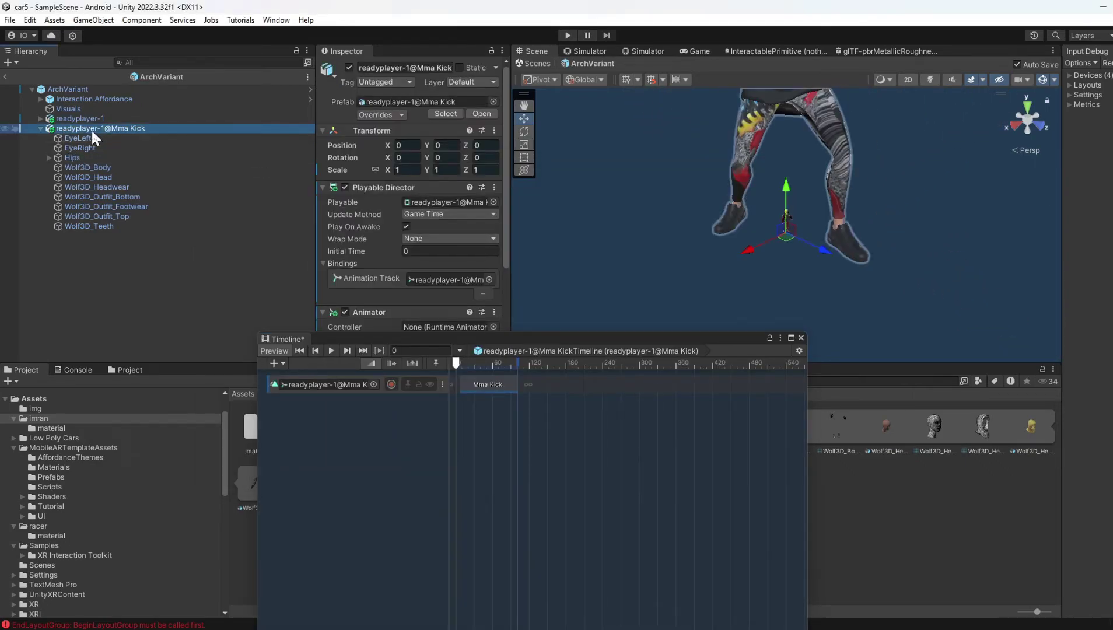
{"action": "scroll", "coordinate": [503, 190], "scroll_direction": "down", "scroll_amount": 3}
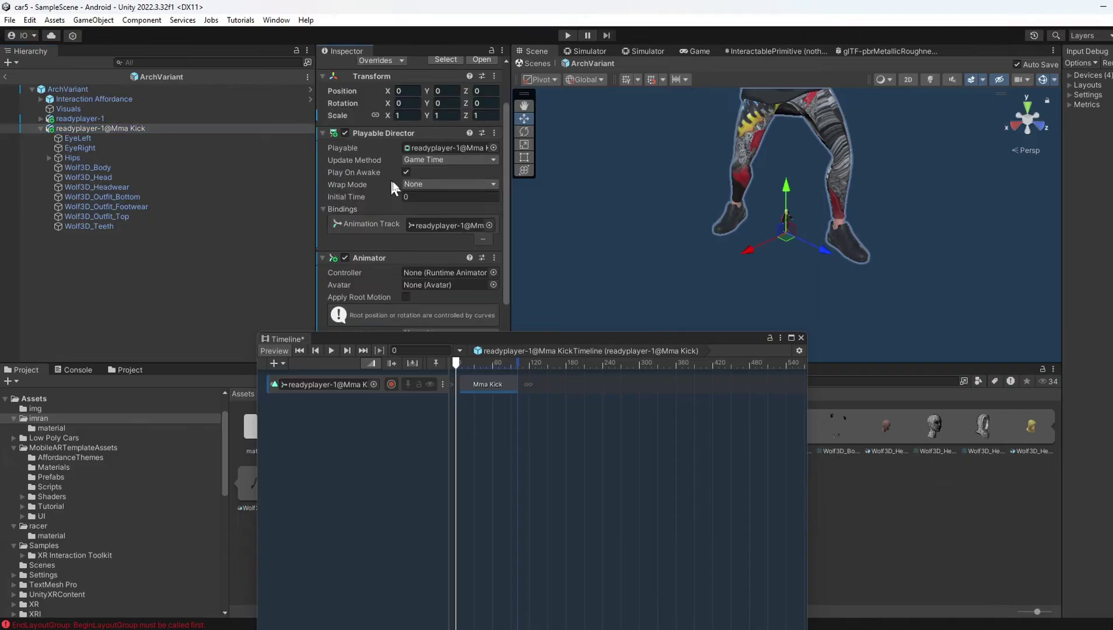
{"action": "left_click", "coordinate": [423, 184]}
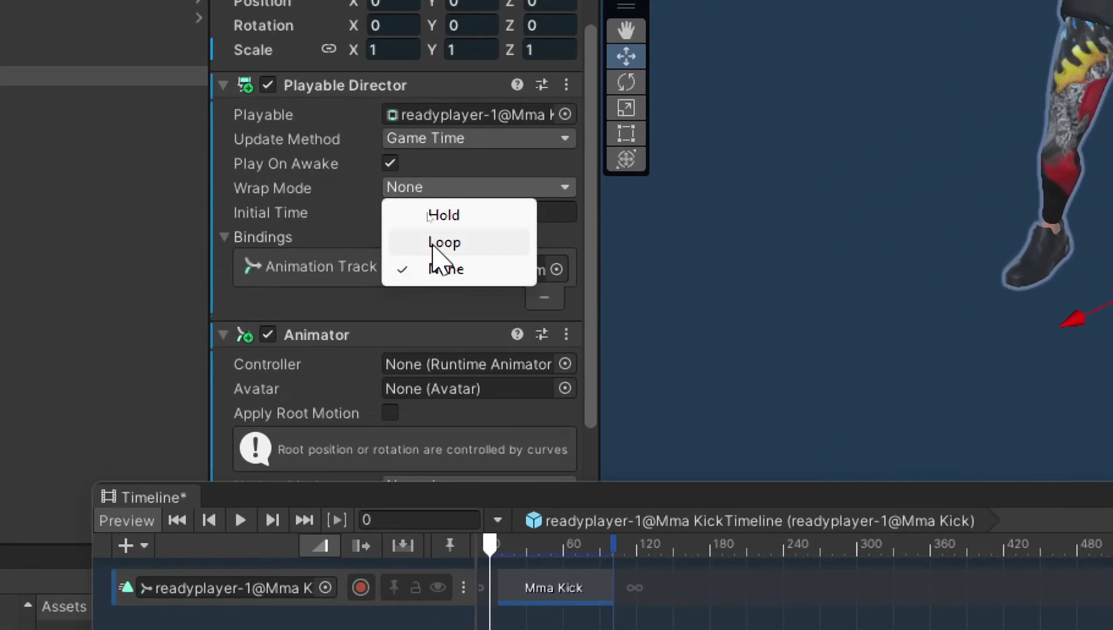
{"action": "left_click", "coordinate": [433, 243]}
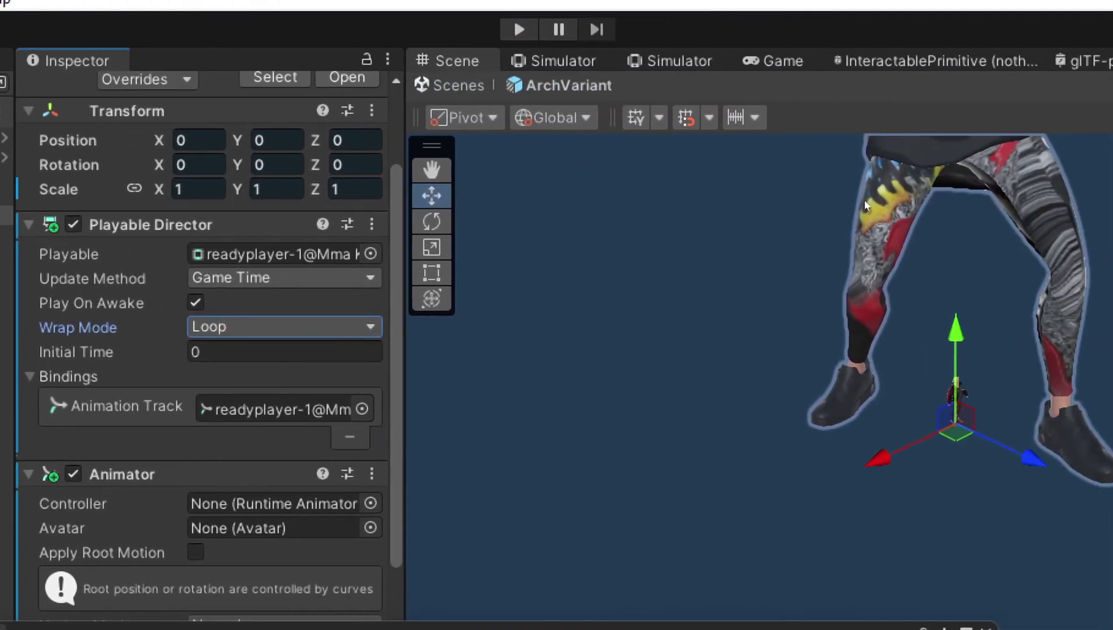
Shrink the Mma Kick avatar to 0.1 scale and delete the extra readyplayer-1 model
{"action": "left_click_drag", "start_coordinate": [189, 195], "coordinate": [170, 192]}
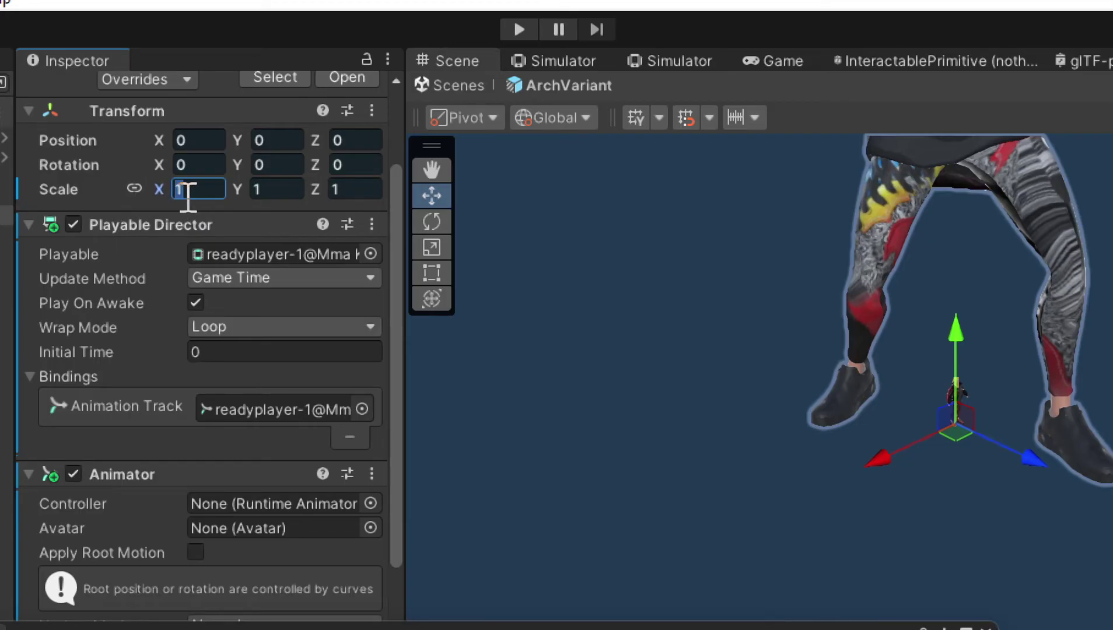
{"action": "type", "text": "0.1"}
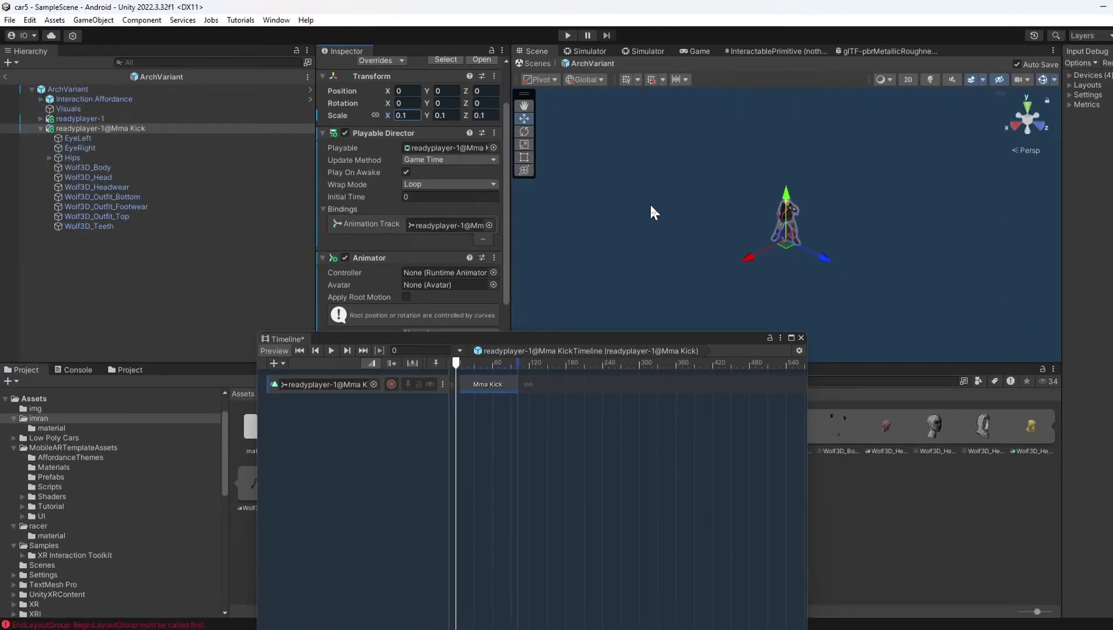
{"action": "left_click", "coordinate": [578, 198]}
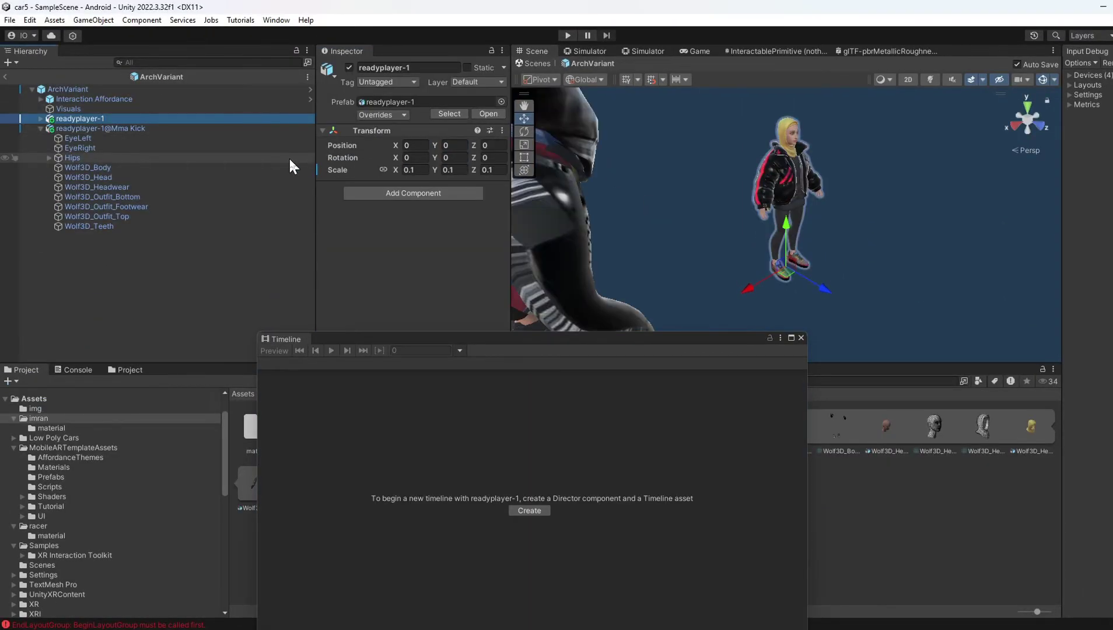
{"action": "key", "text": "Delete"}
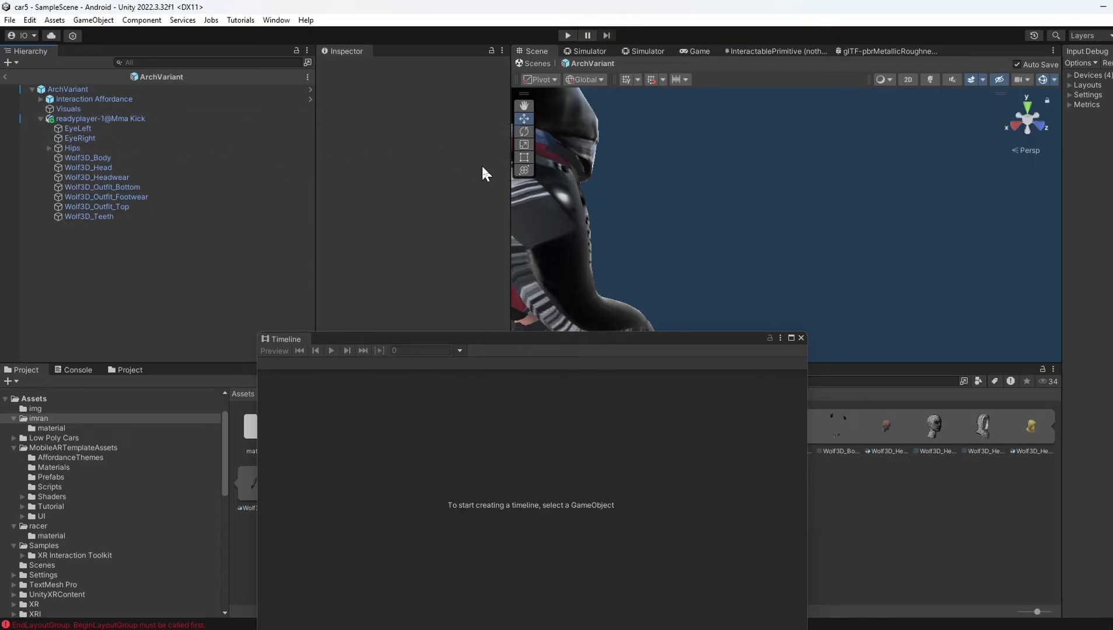
In play mode, pick the arch slot's kick avatar and place it on the simulated floor
{"action": "key", "text": "ctrl+p"}
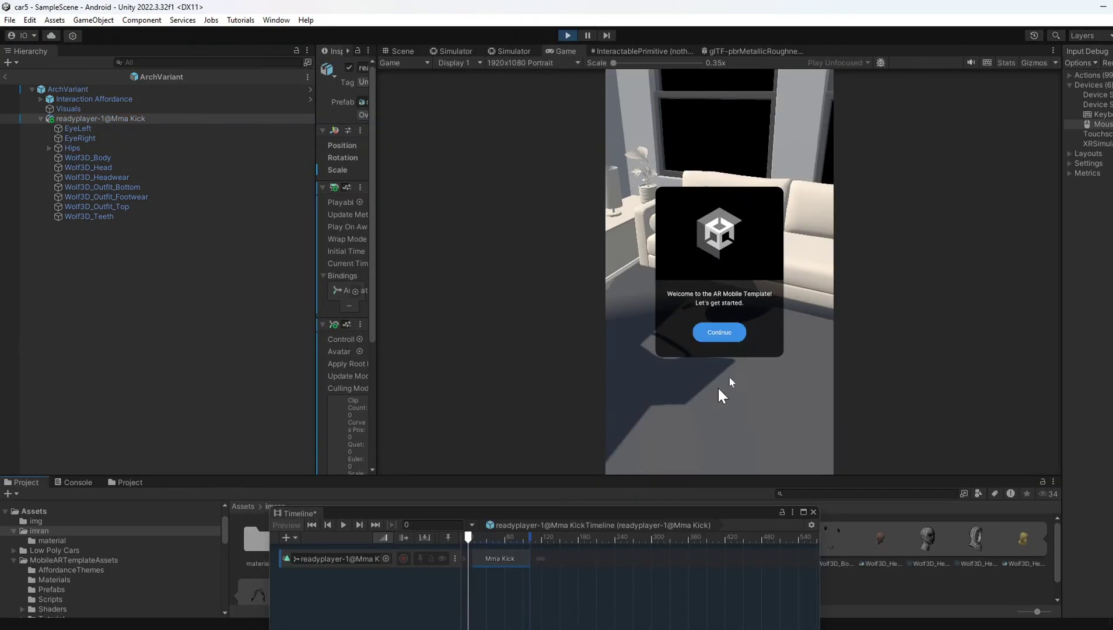
{"action": "left_click", "coordinate": [729, 332]}
{"action": "right_click_drag", "start_coordinate": [730, 326], "coordinate": [742, 358]}
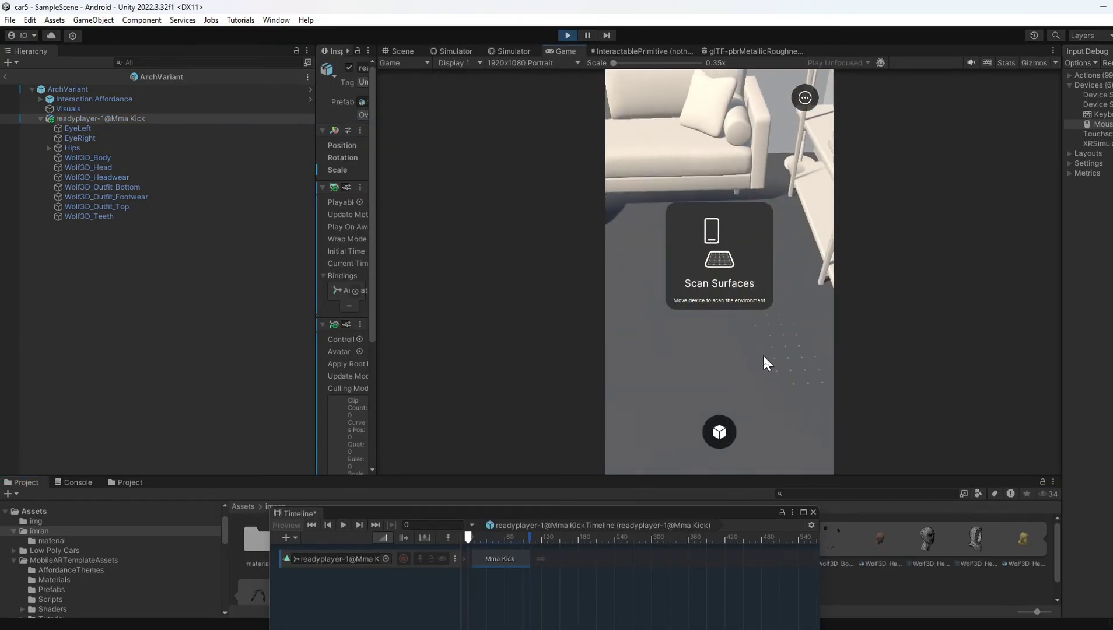
{"action": "left_click", "coordinate": [720, 432]}
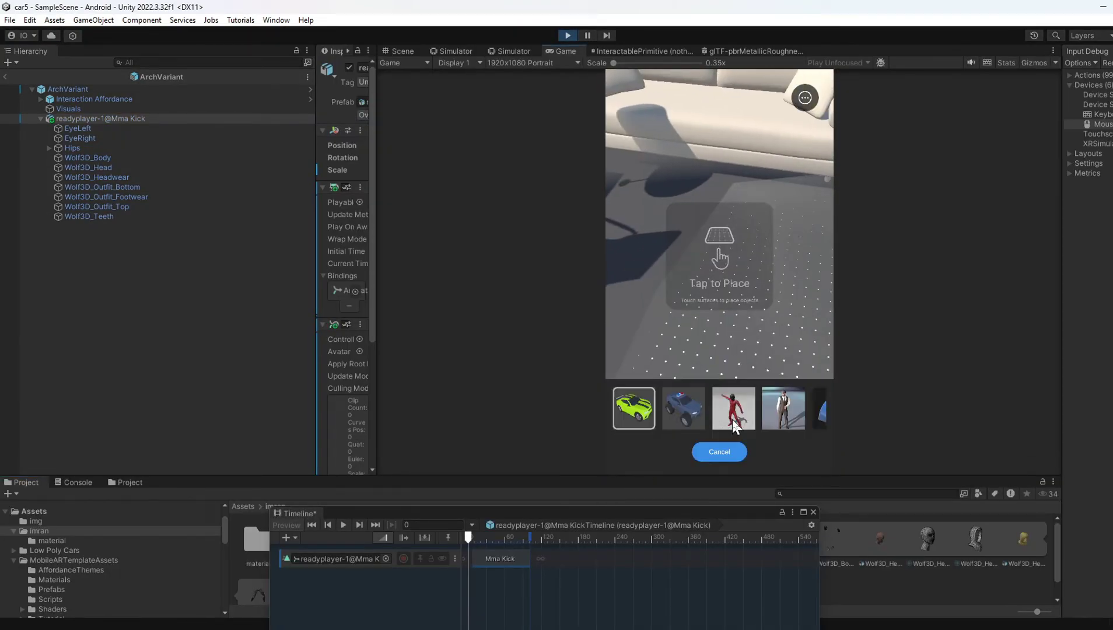
{"action": "left_click_drag", "start_coordinate": [786, 405], "coordinate": [721, 409]}
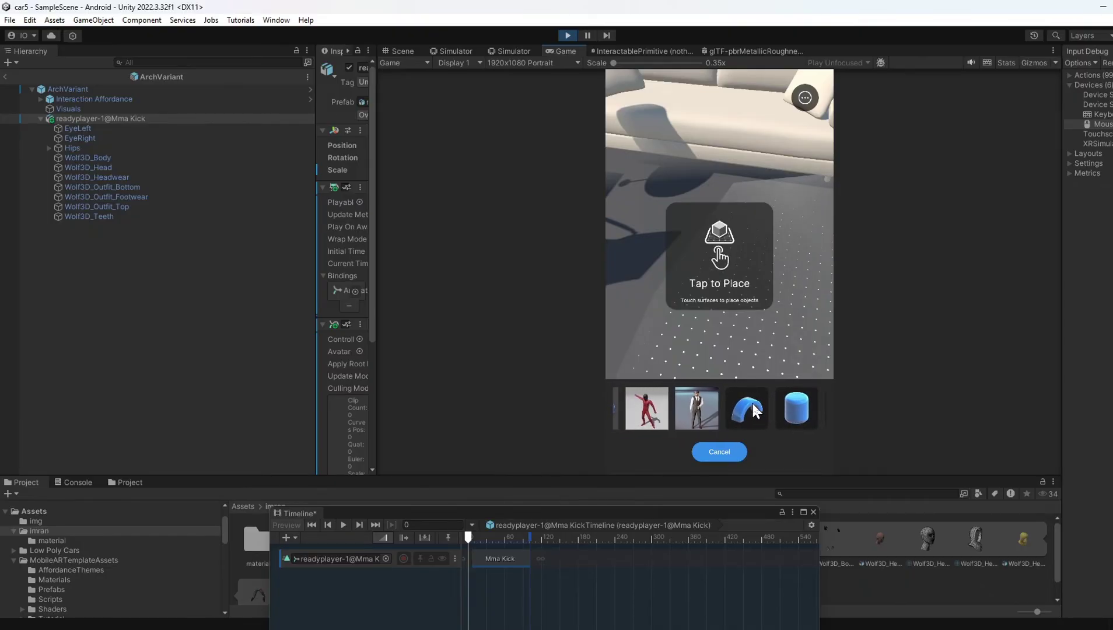
{"action": "left_click", "coordinate": [752, 401]}
{"action": "left_click", "coordinate": [751, 360]}
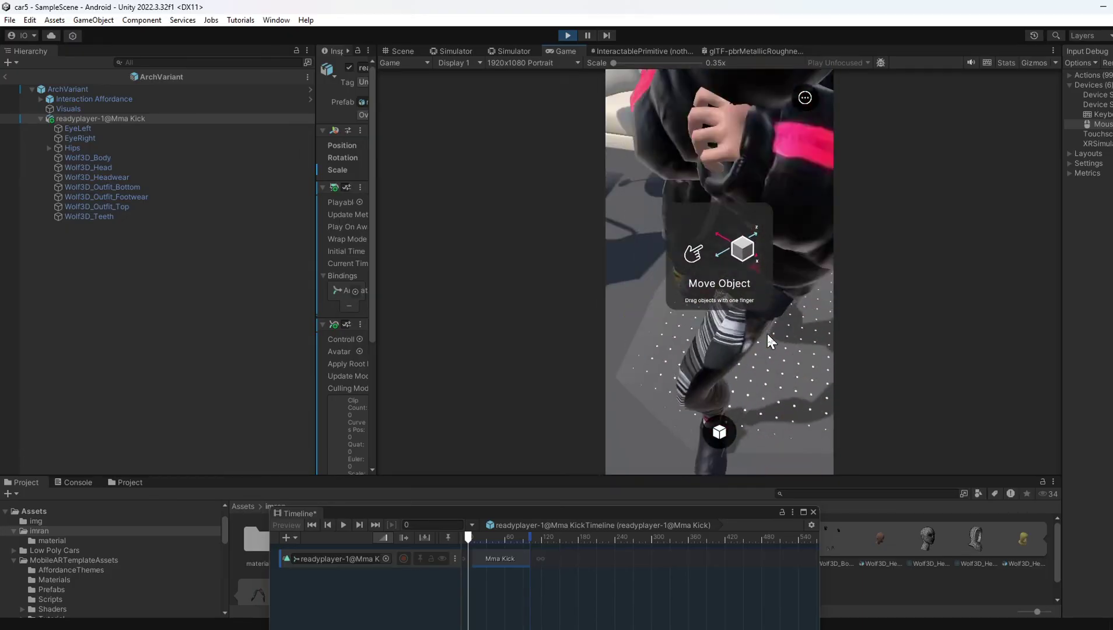
Exit play mode and scrub the timeline to preview the kick pose at frame 73
{"action": "key", "text": "ctrl+p"}
{"action": "left_click_drag", "start_coordinate": [557, 478], "coordinate": [547, 488]}
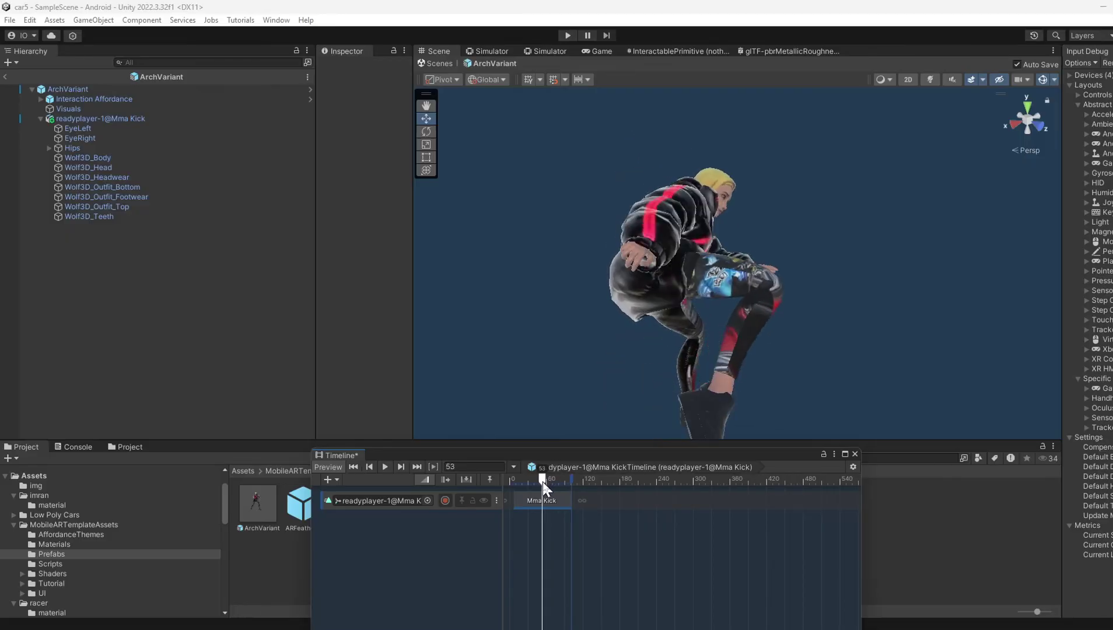
{"action": "left_click_drag", "start_coordinate": [547, 487], "coordinate": [558, 486]}
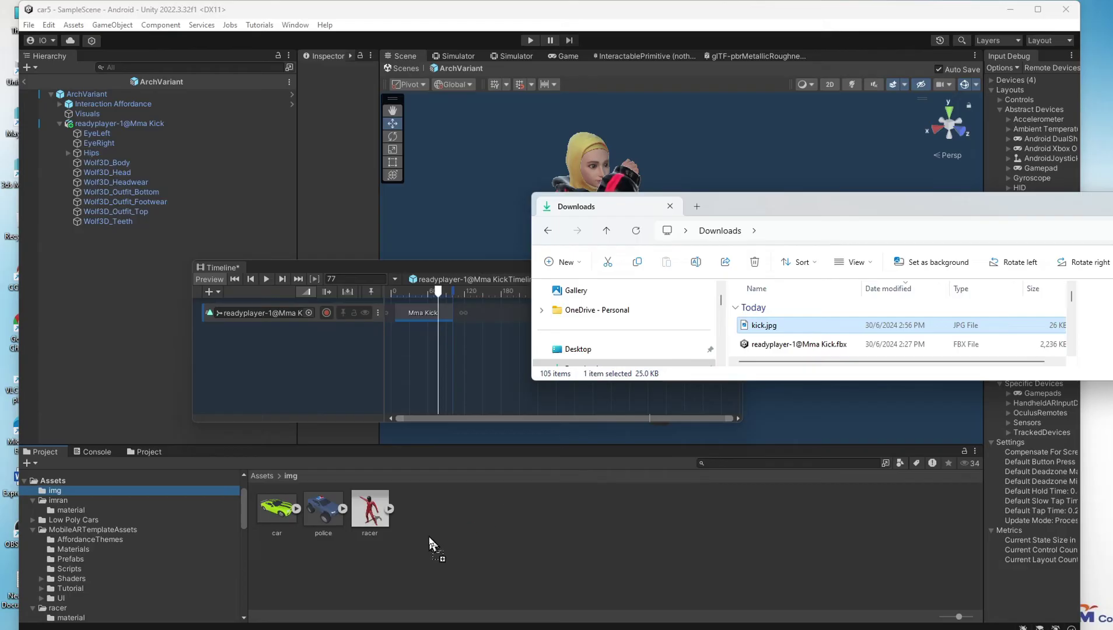
Import kick.jpg into Assets/img as a Sprite (2D and UI), then return to SampleScene
{"action": "left_click_drag", "start_coordinate": [429, 536], "coordinate": [428, 537]}
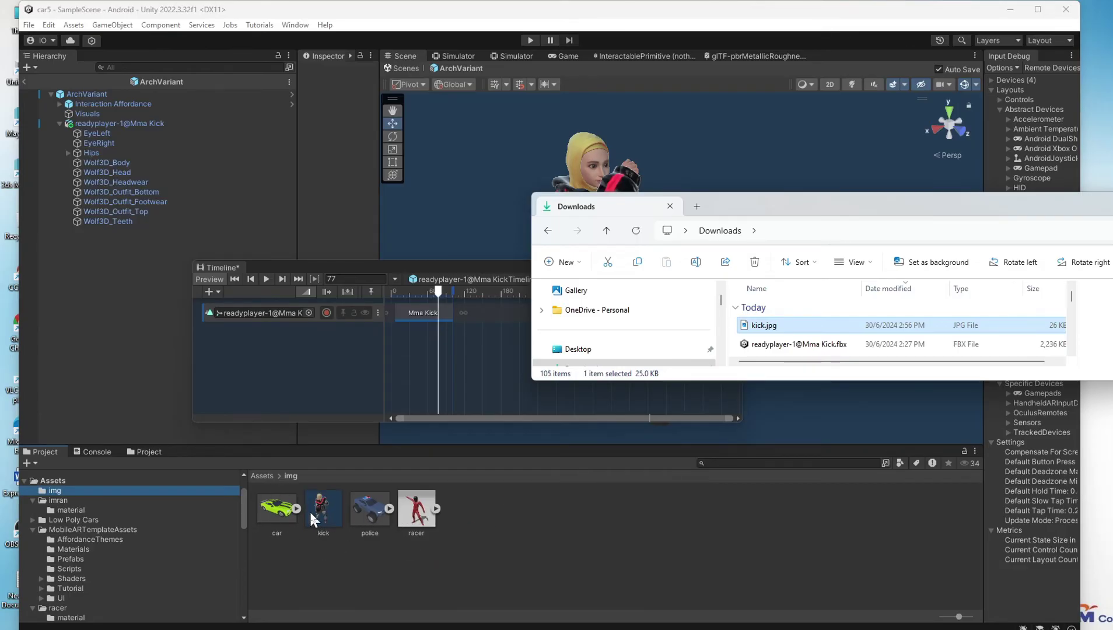
{"action": "left_click", "coordinate": [315, 509]}
{"action": "left_click", "coordinate": [461, 109]}
{"action": "left_click", "coordinate": [453, 164]}
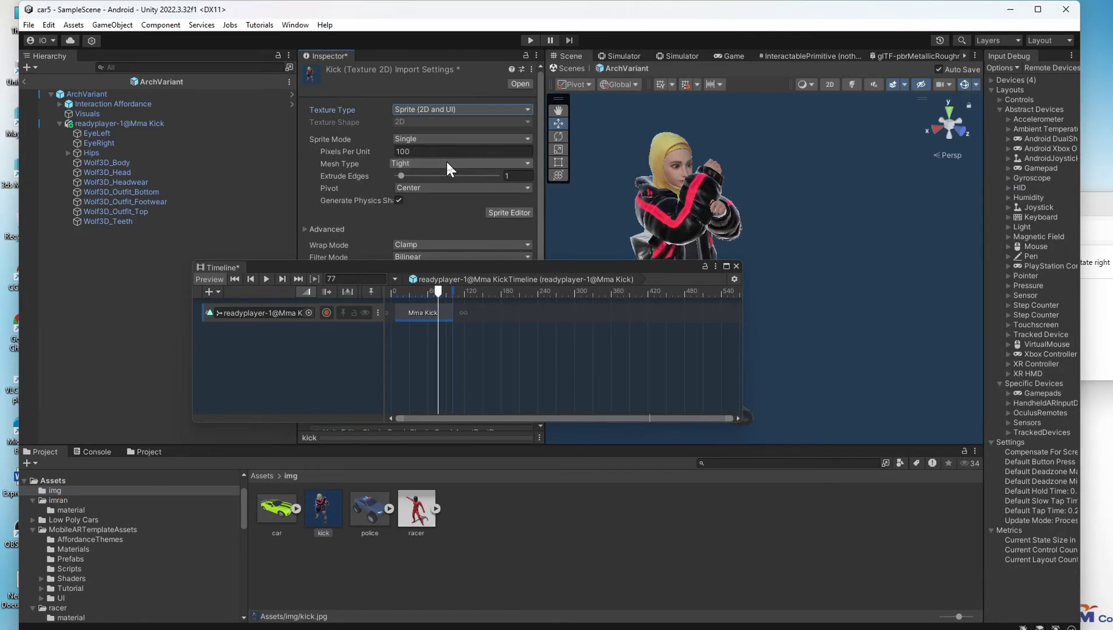
{"action": "left_click", "coordinate": [26, 82]}
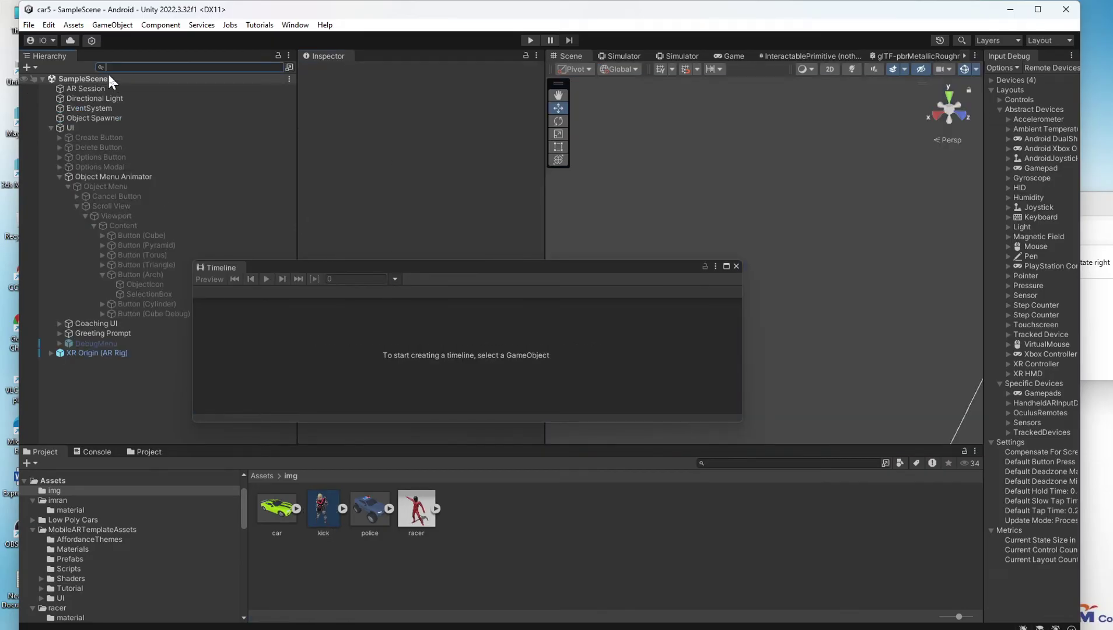
Assign the kick sprite as the Source Image of Button (Arch)'s ObjectIcon
{"action": "type", "text": "arch"}
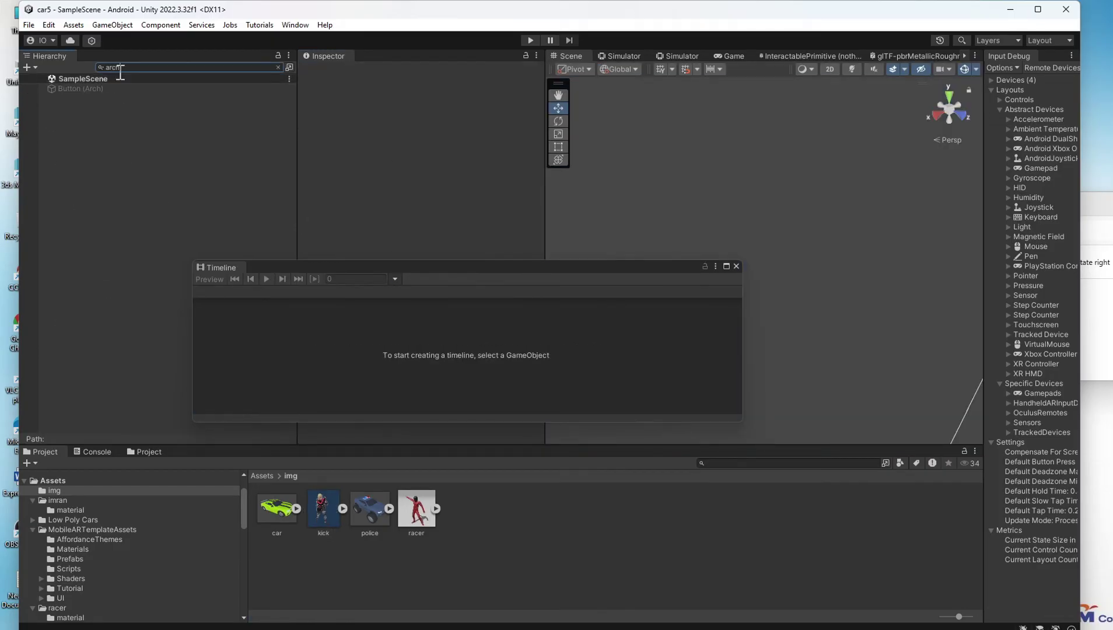
{"action": "left_click", "coordinate": [81, 88]}
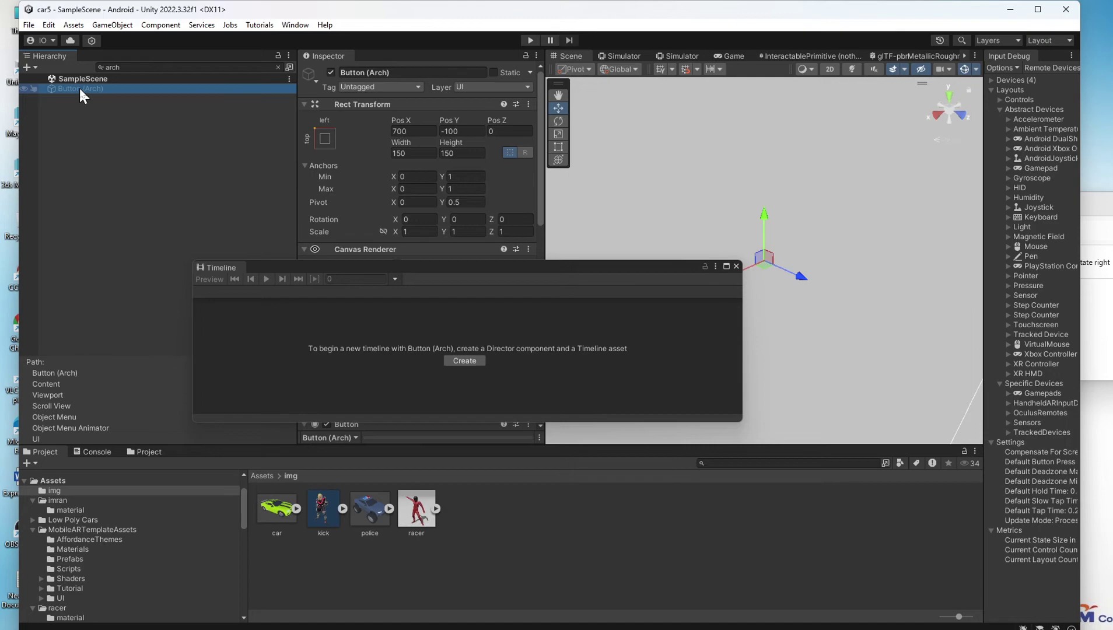
{"action": "left_click", "coordinate": [140, 67]}
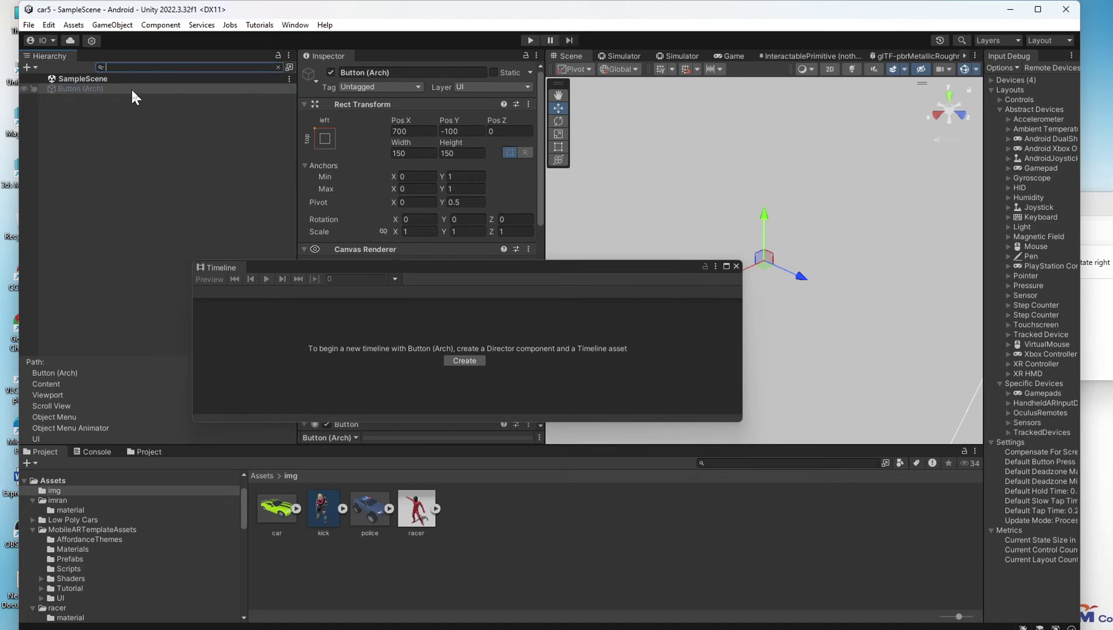
{"action": "key", "text": "BackSpace"}
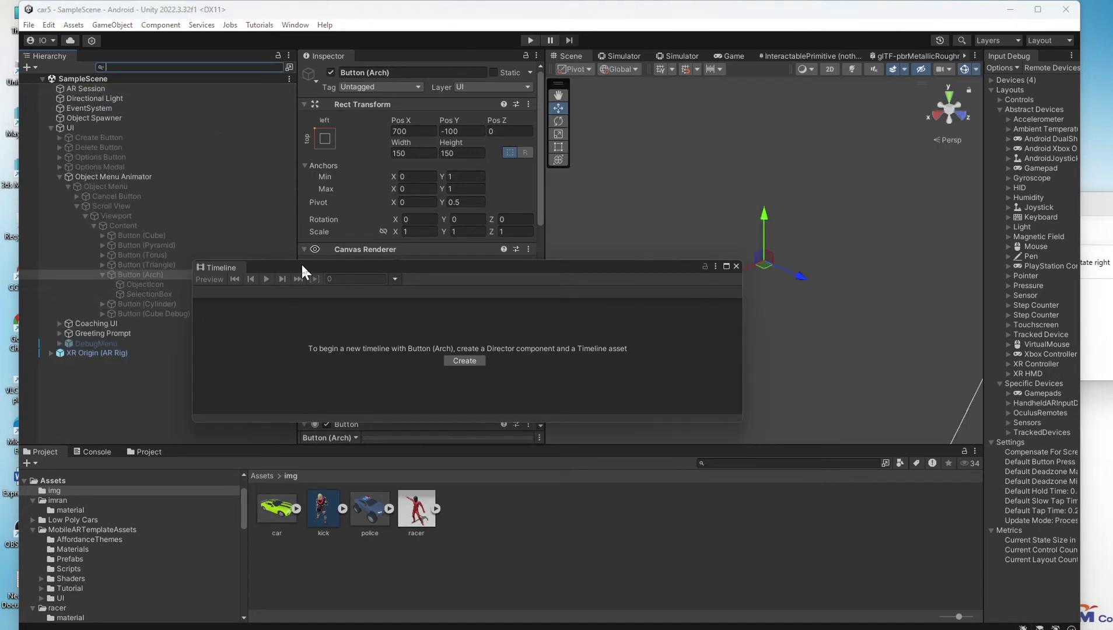
{"action": "left_click_drag", "start_coordinate": [301, 263], "coordinate": [482, 370]}
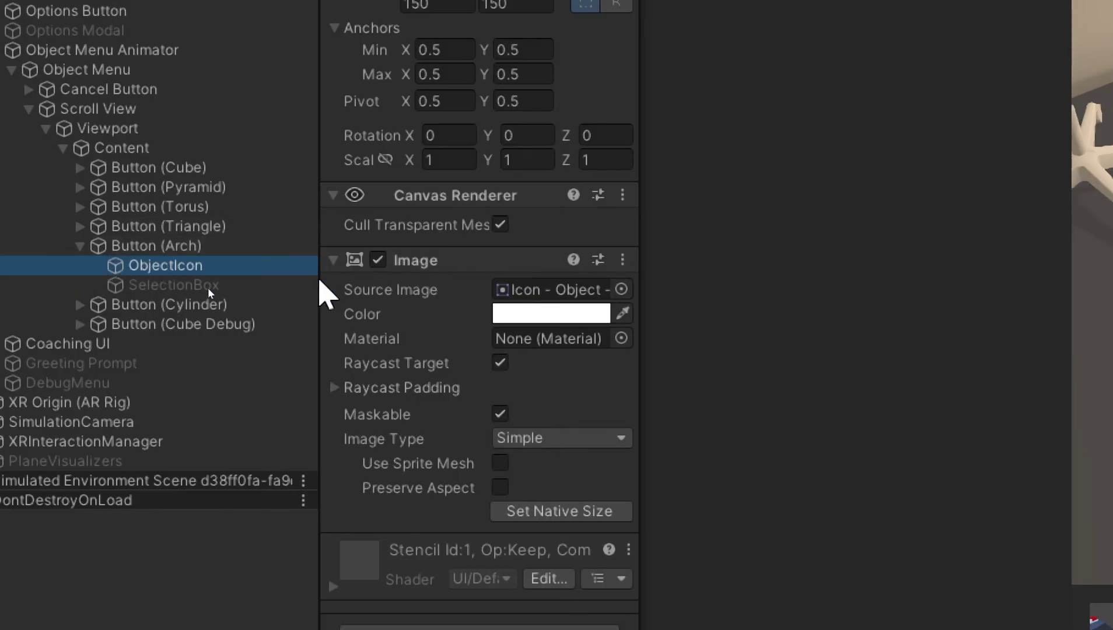
{"action": "left_click", "coordinate": [620, 289]}
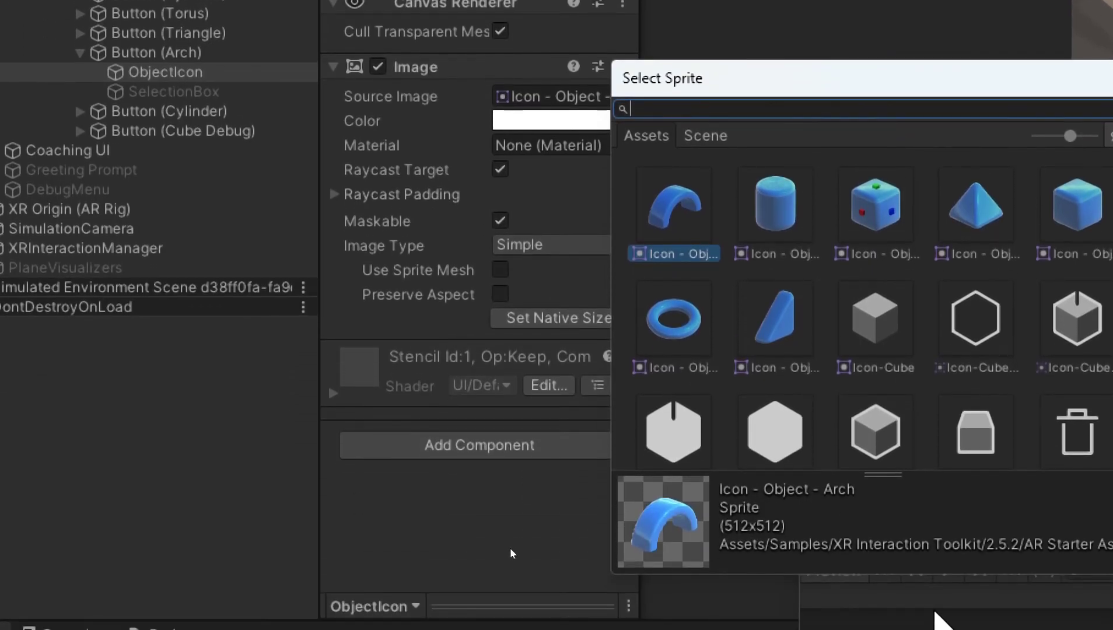
{"action": "scroll", "coordinate": [852, 421], "scroll_direction": "down", "scroll_amount": 1}
{"action": "scroll", "coordinate": [852, 422], "scroll_direction": "down", "scroll_amount": 2}
{"action": "scroll", "coordinate": [853, 421], "scroll_direction": "down", "scroll_amount": 2}
{"action": "scroll", "coordinate": [924, 412], "scroll_direction": "down", "scroll_amount": 4}
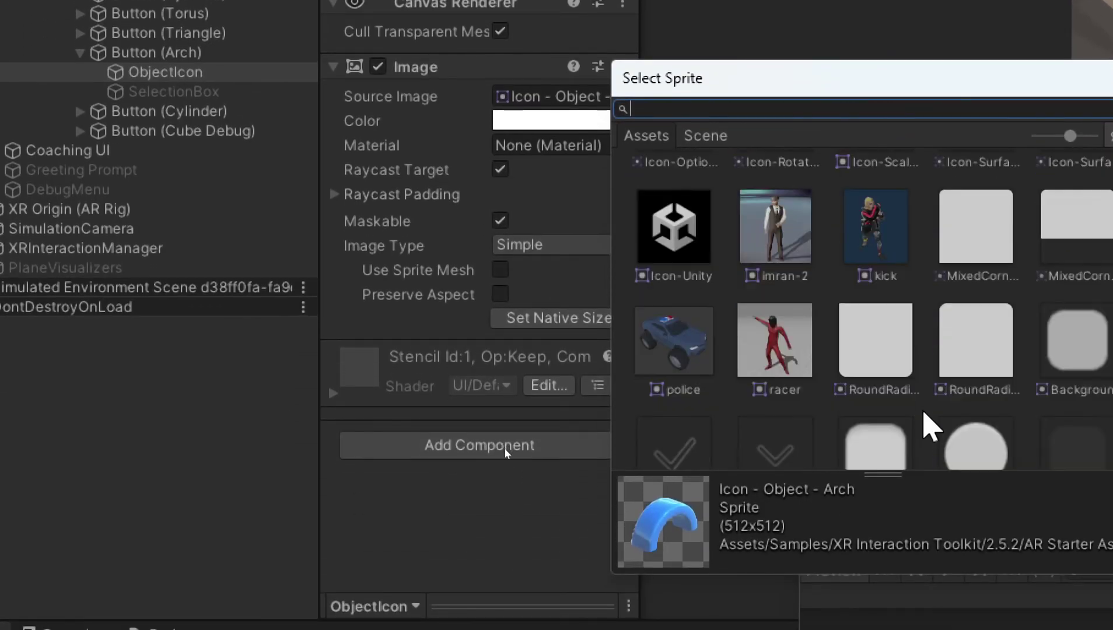
{"action": "left_click", "coordinate": [874, 236]}
{"action": "double_click", "coordinate": [874, 236]}
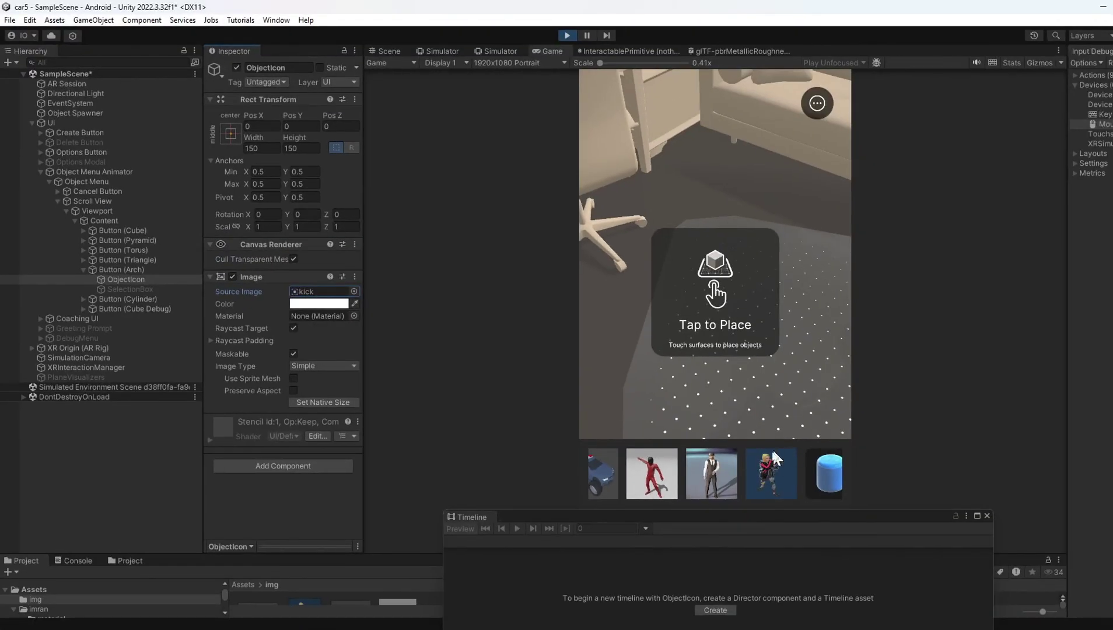
In play mode, pick the kick thumbnail from the object menu and place the avatar on the floor
{"action": "left_click", "coordinate": [761, 463]}
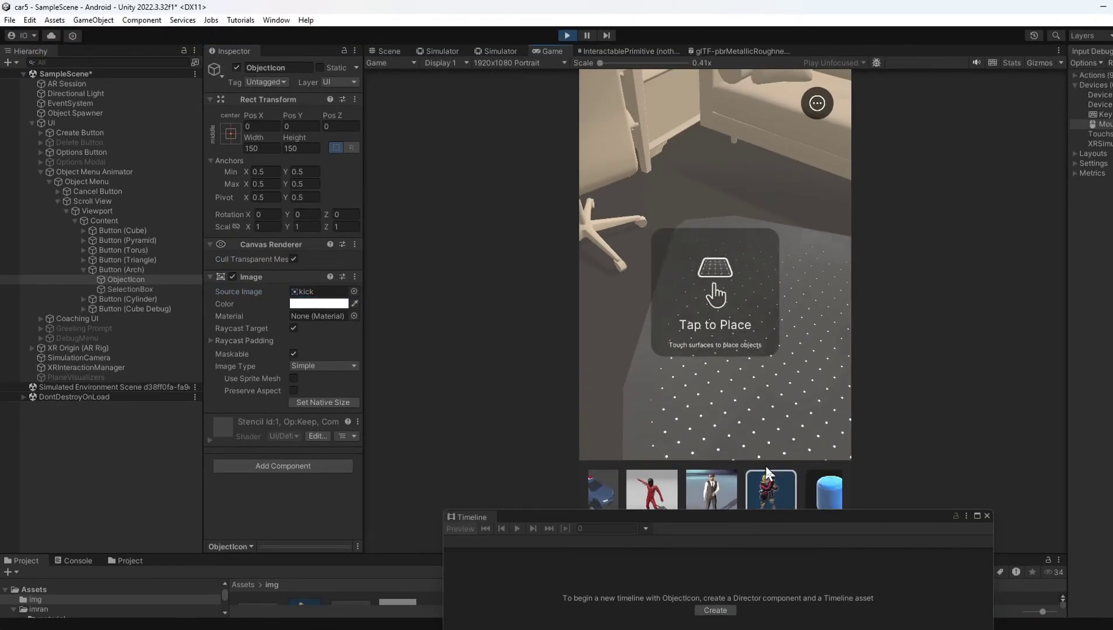
{"action": "left_click", "coordinate": [744, 411]}
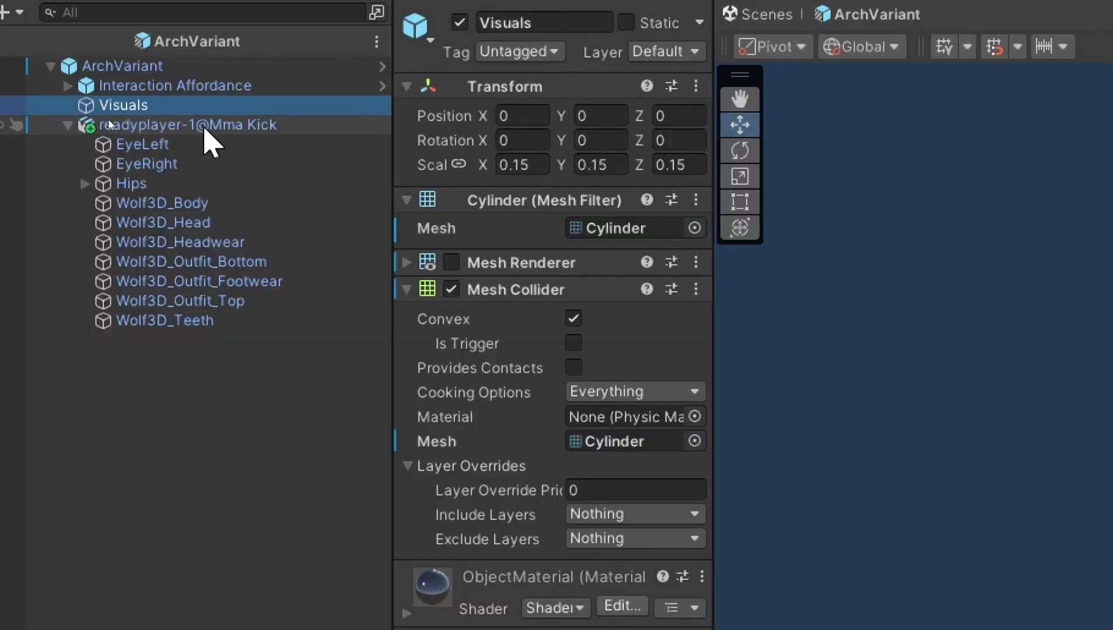
Create an empty object named resizeKick and nest readyplayer-1@Mma Kick inside it
{"action": "left_click", "coordinate": [174, 415]}
{"action": "right_click", "coordinate": [175, 414]}
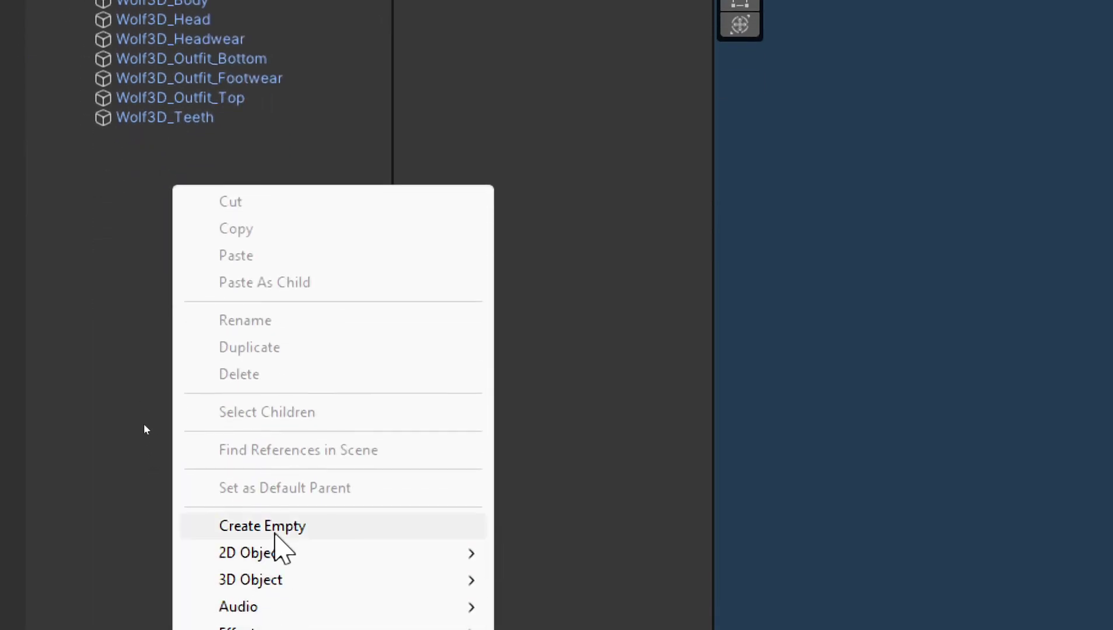
{"action": "left_click", "coordinate": [277, 528]}
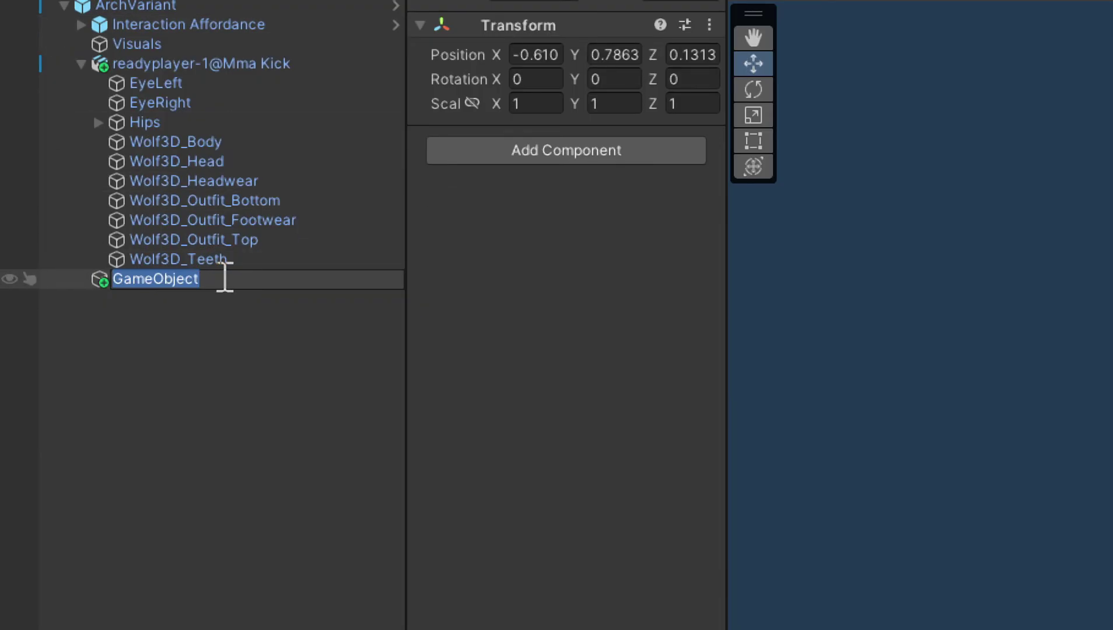
{"action": "type", "text": "resizeKick"}
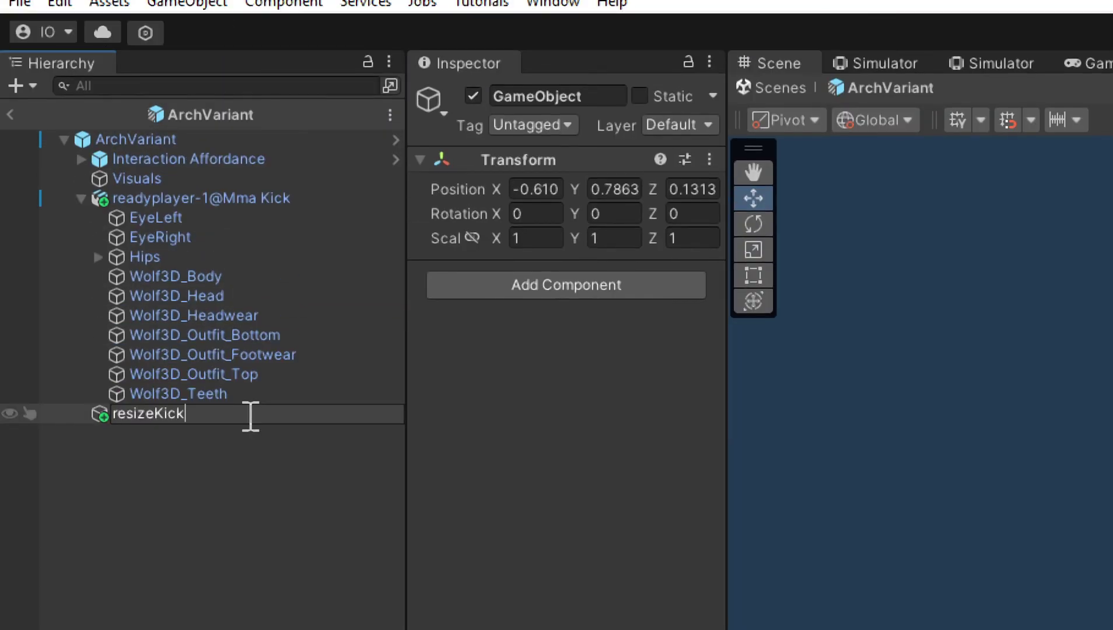
{"action": "left_click_drag", "start_coordinate": [140, 198], "coordinate": [169, 418]}
{"action": "left_click", "coordinate": [102, 199]}
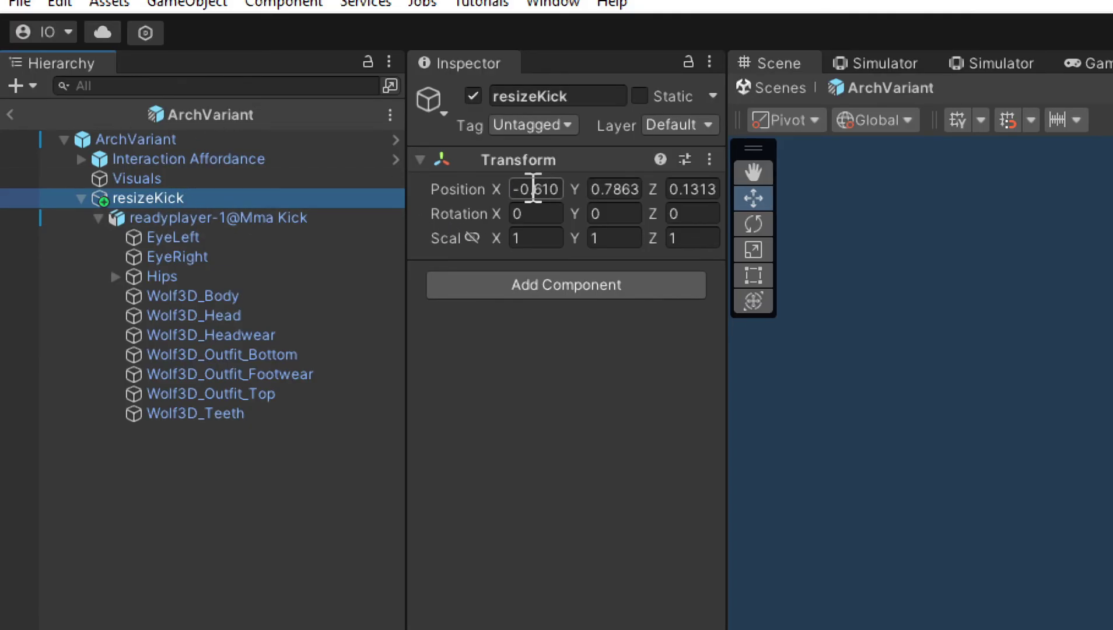
Set resizeKick's Position X to 0 and its Scale to 0.1
{"action": "left_click", "coordinate": [513, 188]}
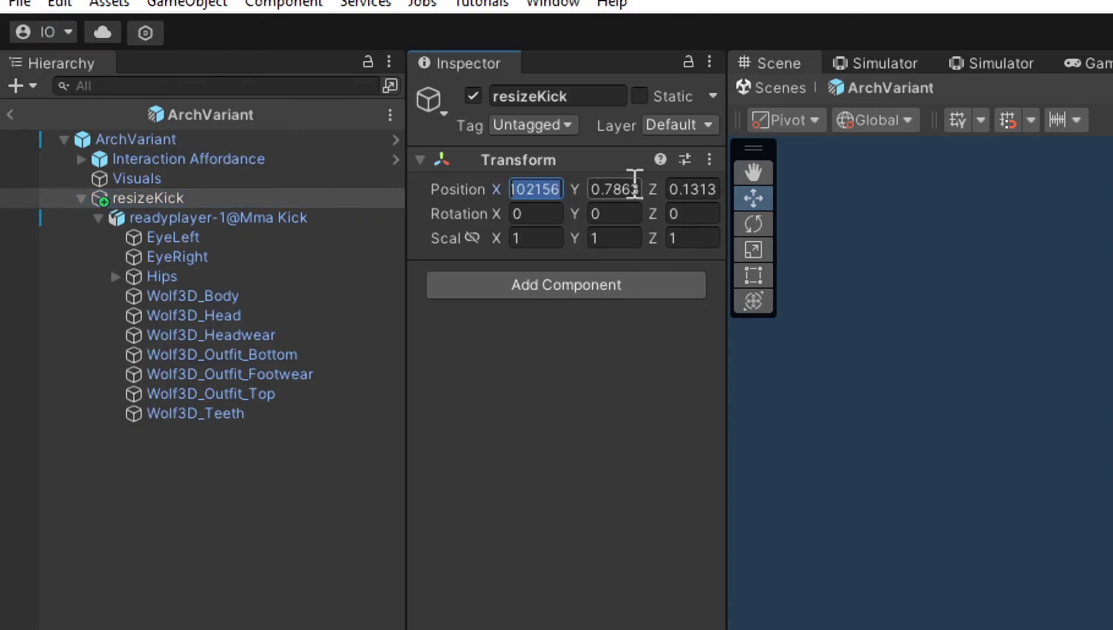
{"action": "type", "text": "0"}
{"action": "key", "text": "Tab"}
{"action": "type", "text": "0"}
{"action": "key", "text": "Tab"}
{"action": "type", "text": "0"}
{"action": "left_click", "coordinate": [534, 237]}
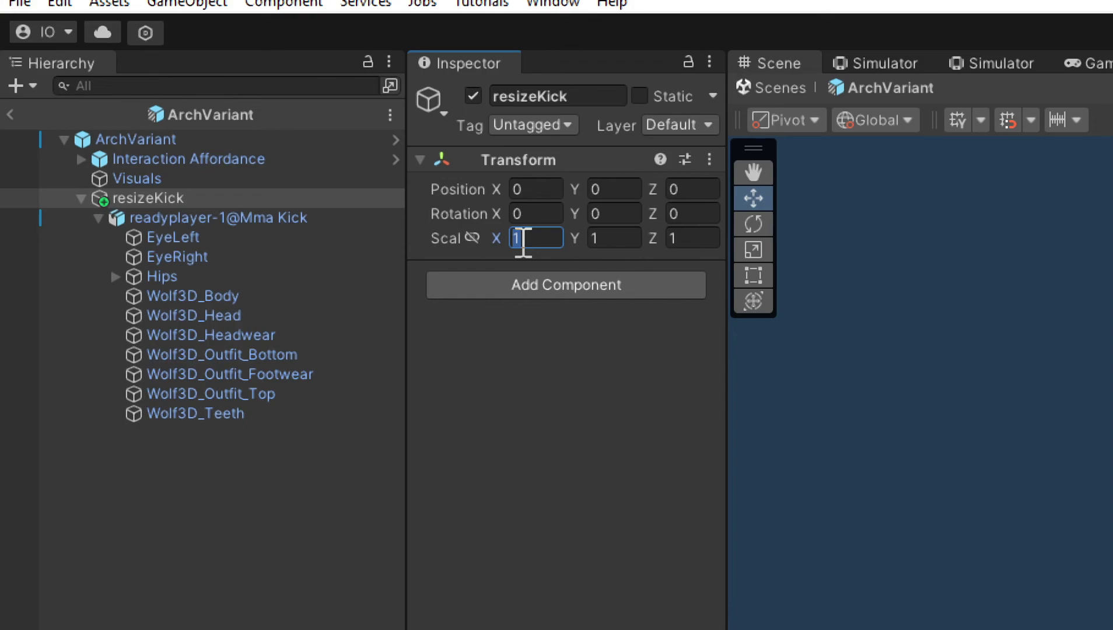
{"action": "type", "text": "0."}
{"action": "key", "text": "Escape"}
{"action": "left_click_drag", "start_coordinate": [724, 236], "coordinate": [730, 235]}
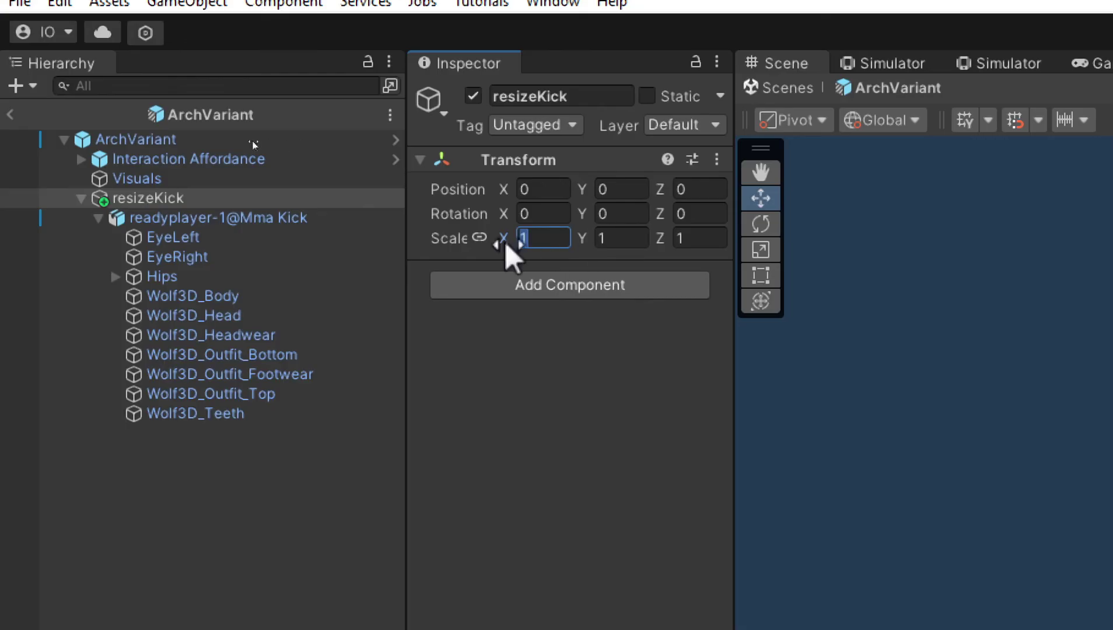
{"action": "type", "text": "0.1"}
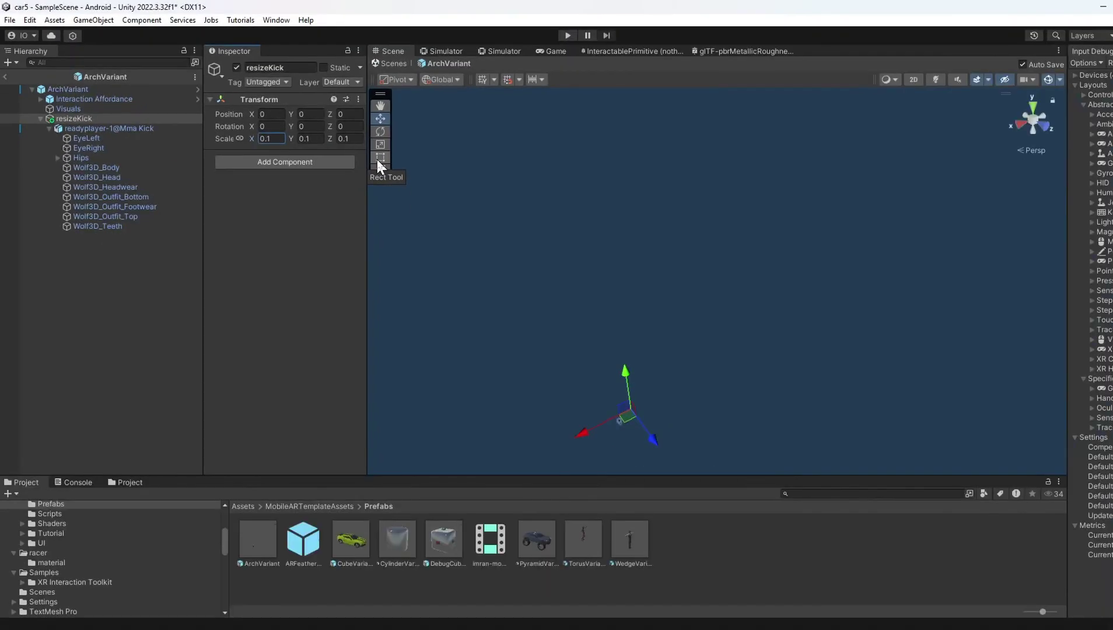
Zero the kick avatar's Position to 0, 0, 0 and start editing its Scale X
{"action": "left_click", "coordinate": [88, 129]}
{"action": "left_click", "coordinate": [78, 118]}
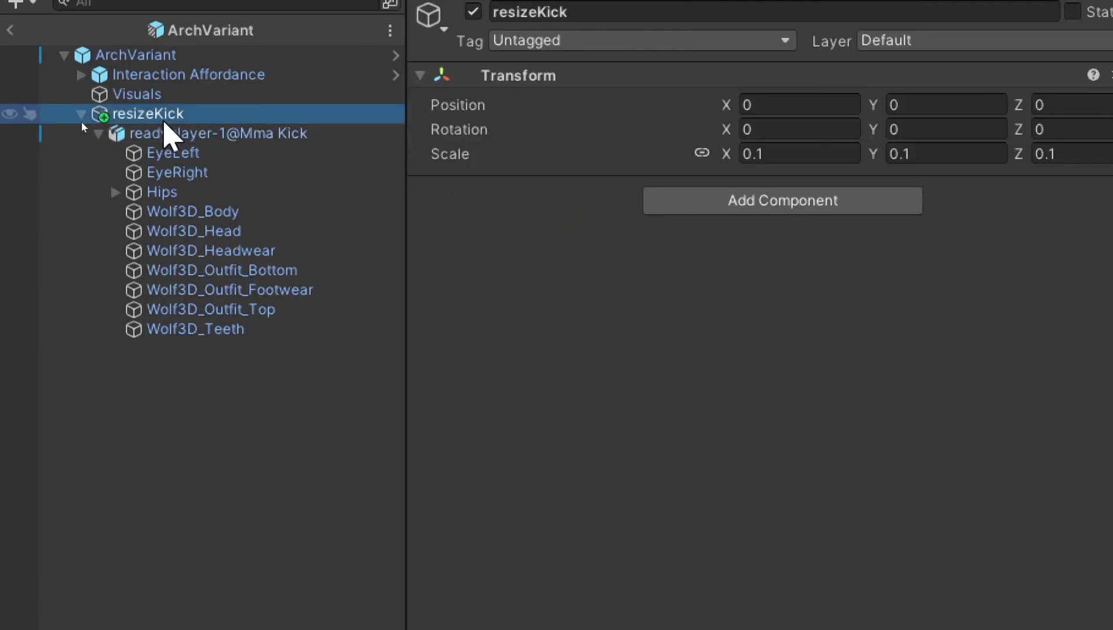
{"action": "left_click", "coordinate": [88, 131]}
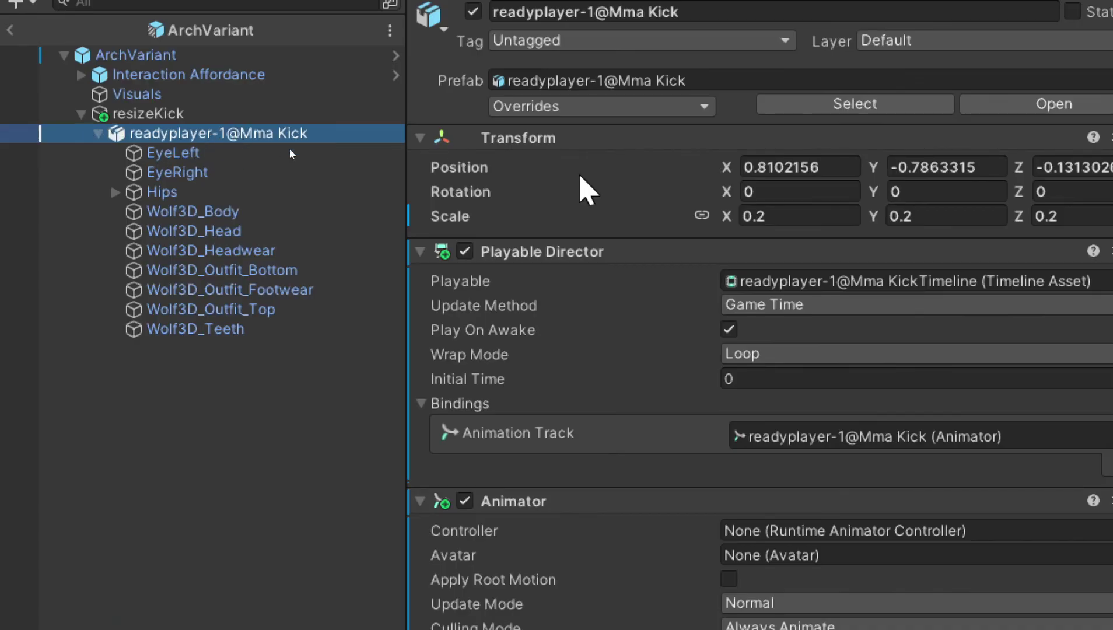
{"action": "left_click", "coordinate": [850, 168]}
{"action": "type", "text": "0"}
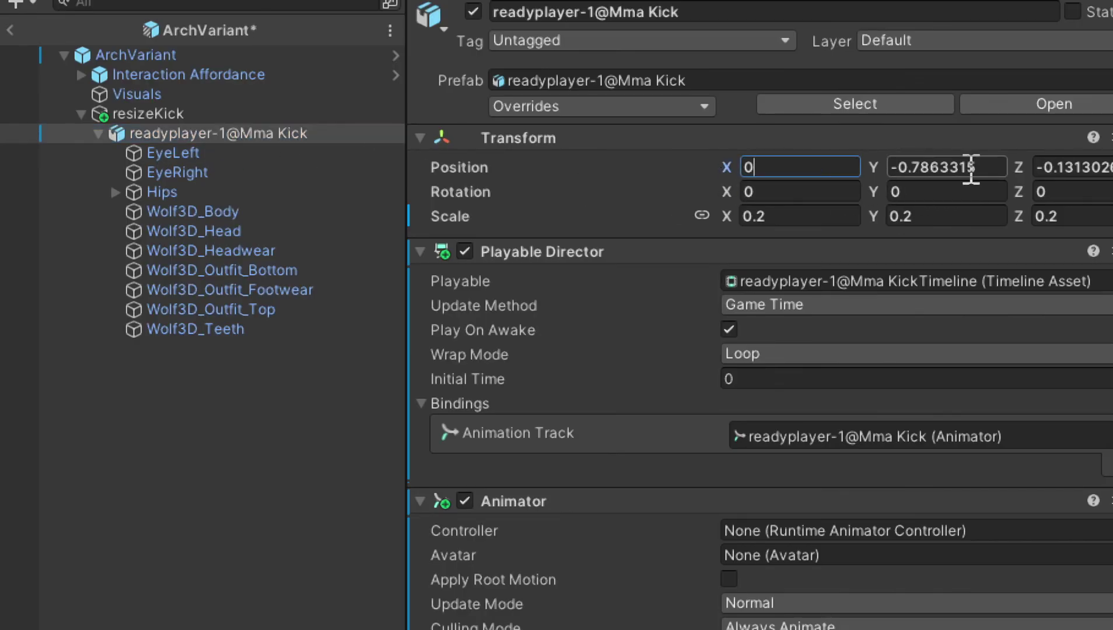
{"action": "left_click", "coordinate": [964, 168]}
{"action": "mouse_move", "coordinate": [941, 168]}
{"action": "left_mouse_down"}
{"action": "mouse_move", "coordinate": [978, 168]}
{"action": "mouse_move", "coordinate": [852, 168]}
{"action": "left_mouse_up"}
{"action": "type", "text": "0"}
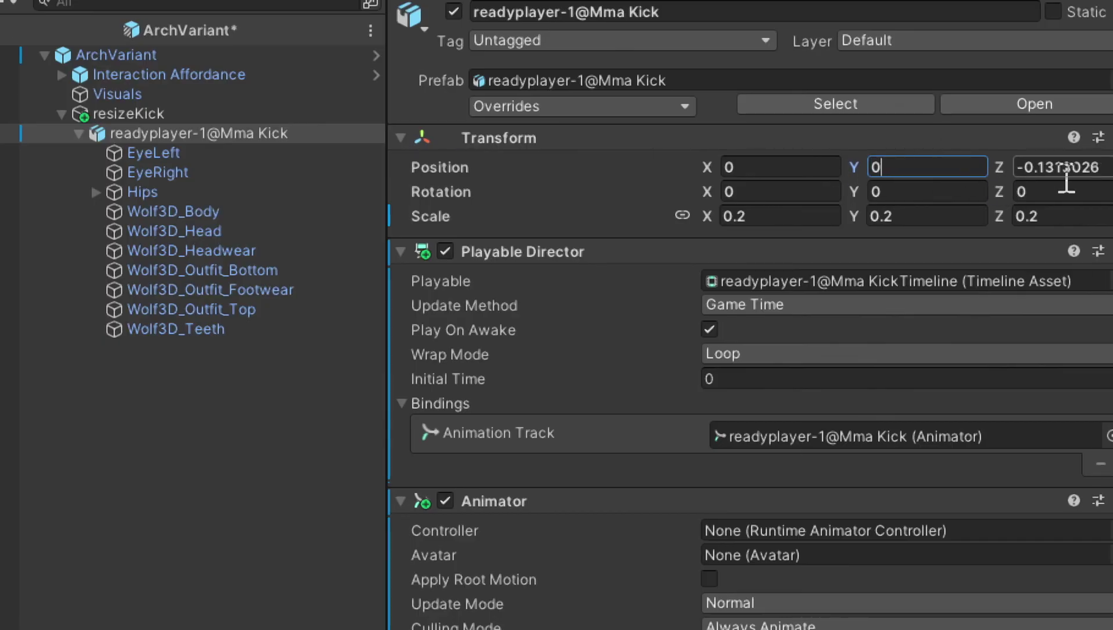
{"action": "left_click_drag", "start_coordinate": [1071, 169], "coordinate": [970, 170]}
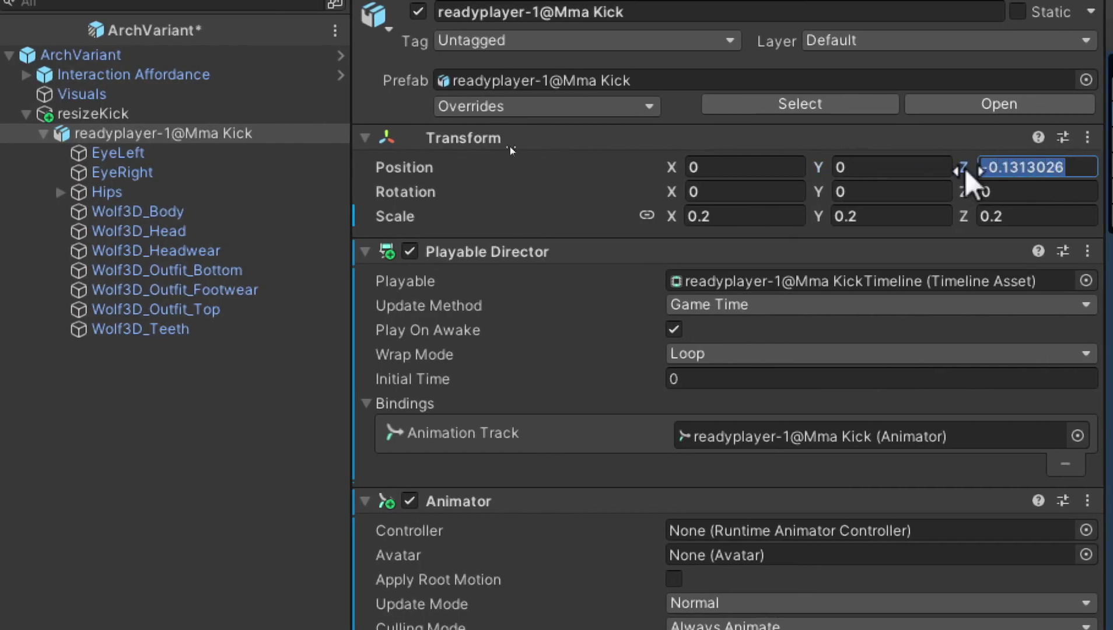
{"action": "type", "text": "0"}
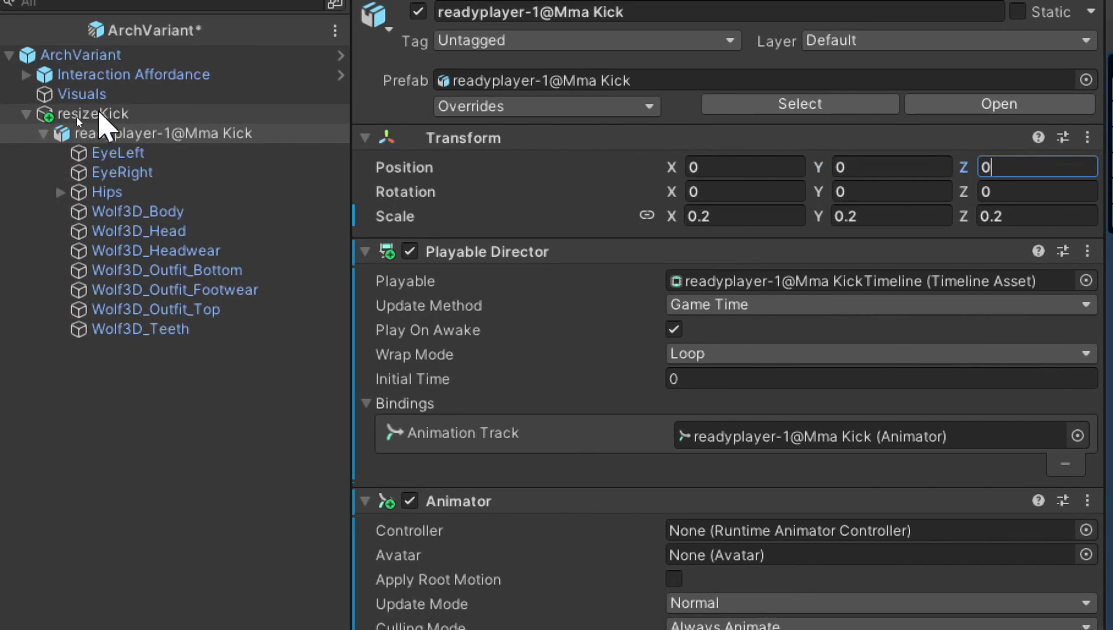
{"action": "left_click", "coordinate": [95, 115]}
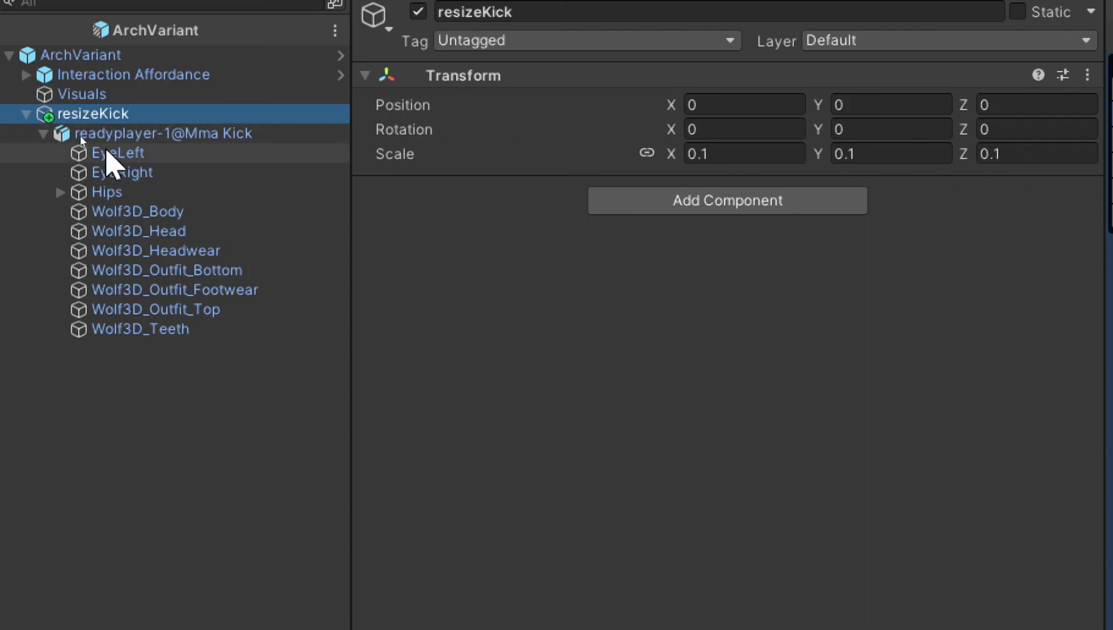
{"action": "left_click", "coordinate": [109, 134]}
{"action": "left_click", "coordinate": [697, 217]}
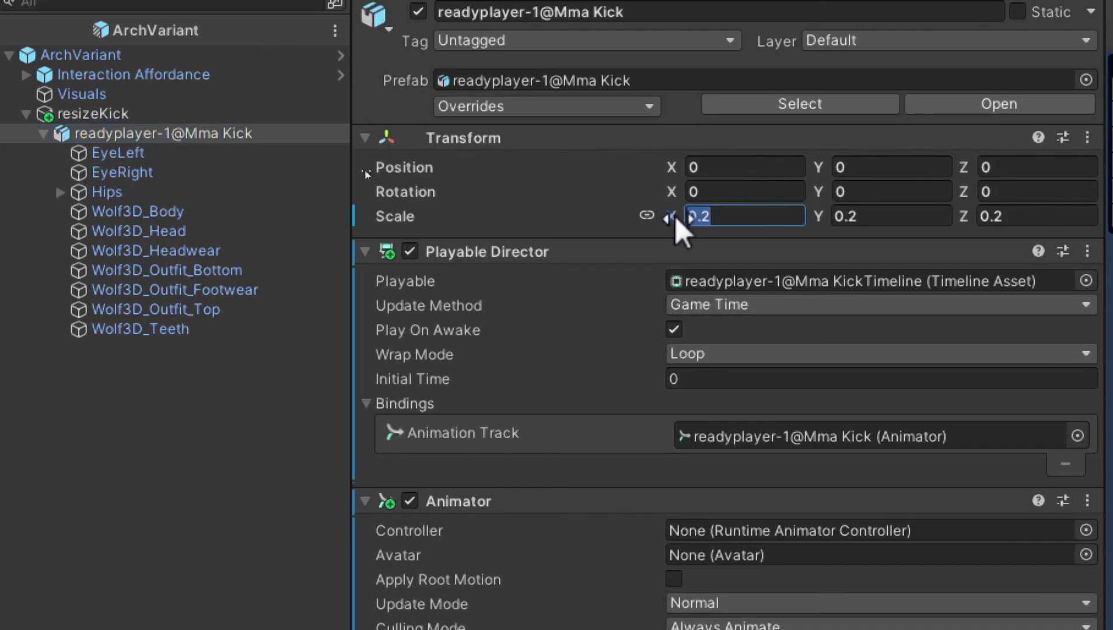
Set the avatar's scale to 0.1, then place kick avatars and a businessman on the AR floor
{"action": "type", "text": "0.1"}
{"action": "key", "text": "Return"}
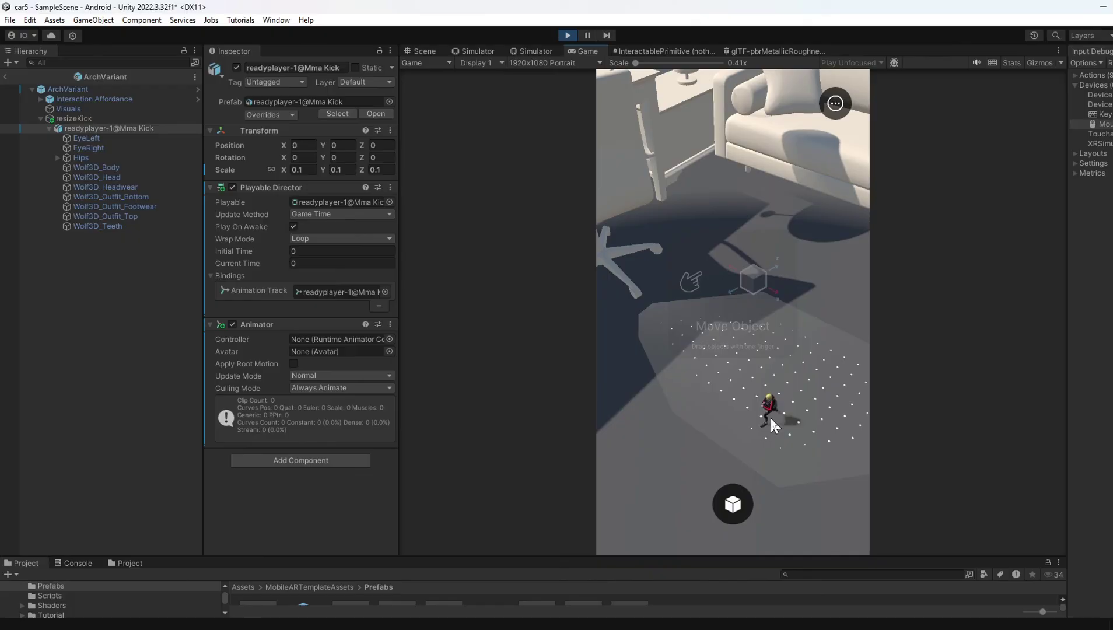
{"action": "left_click_drag", "start_coordinate": [771, 404], "coordinate": [724, 396]}
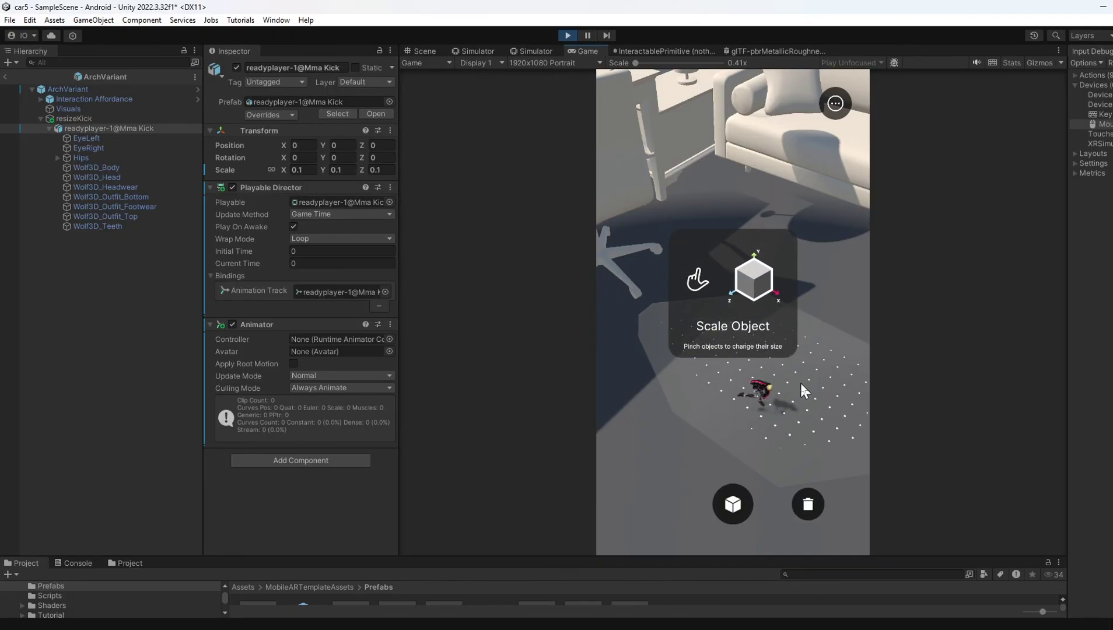
{"action": "left_click", "coordinate": [808, 368]}
{"action": "left_click", "coordinate": [741, 504]}
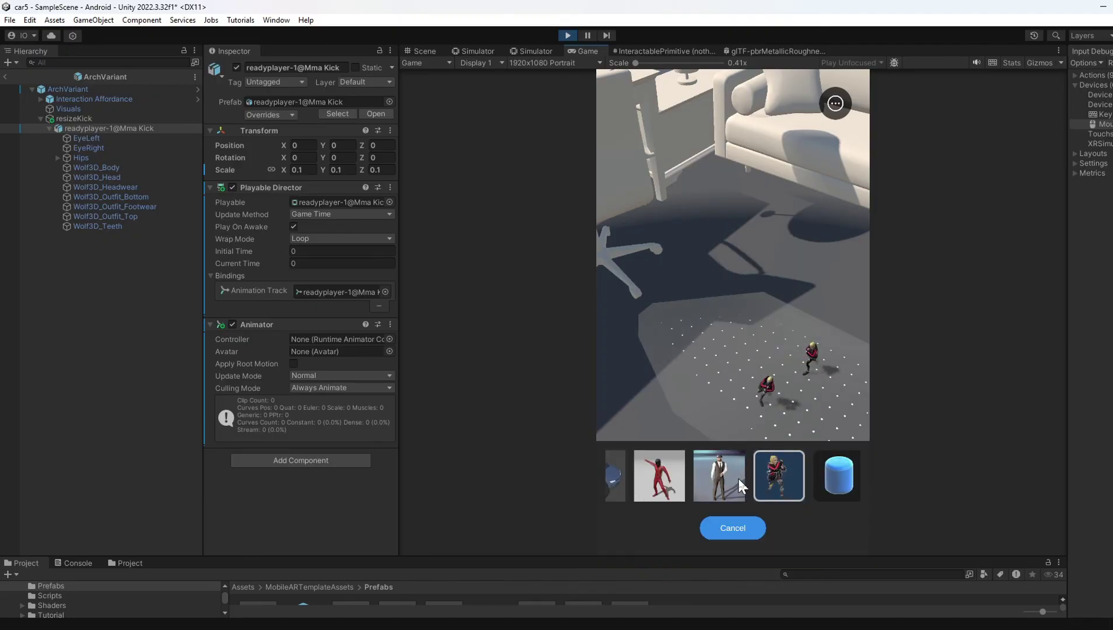
{"action": "left_click", "coordinate": [724, 467]}
{"action": "left_click", "coordinate": [708, 370]}
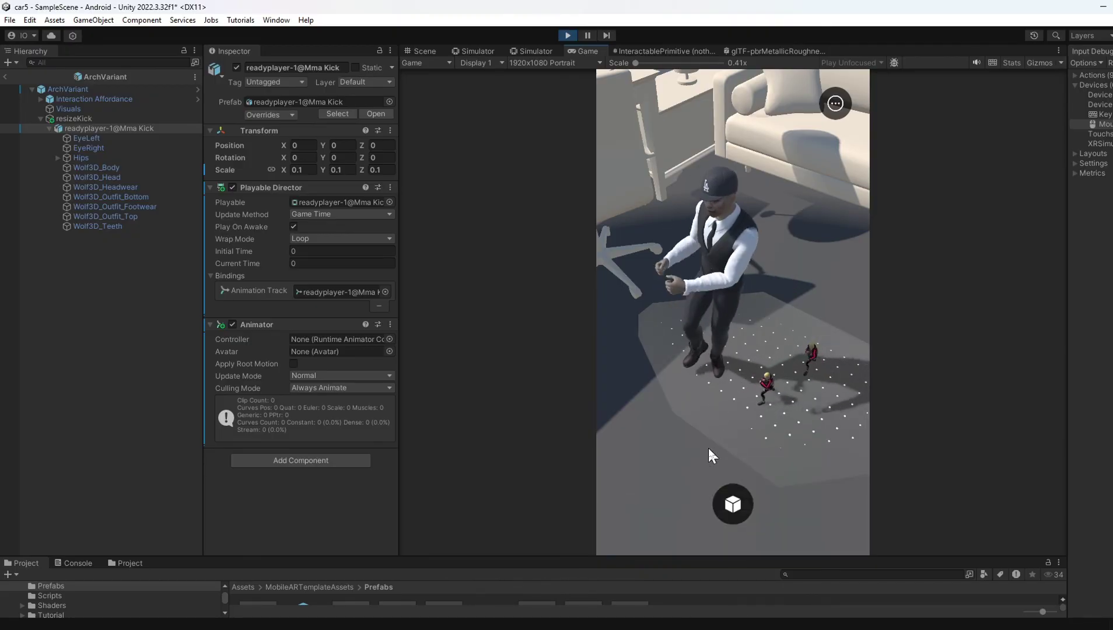
Enlarge resizeKick to scale 0.5 and place another kick avatar to compare
{"action": "left_click", "coordinate": [85, 118]}
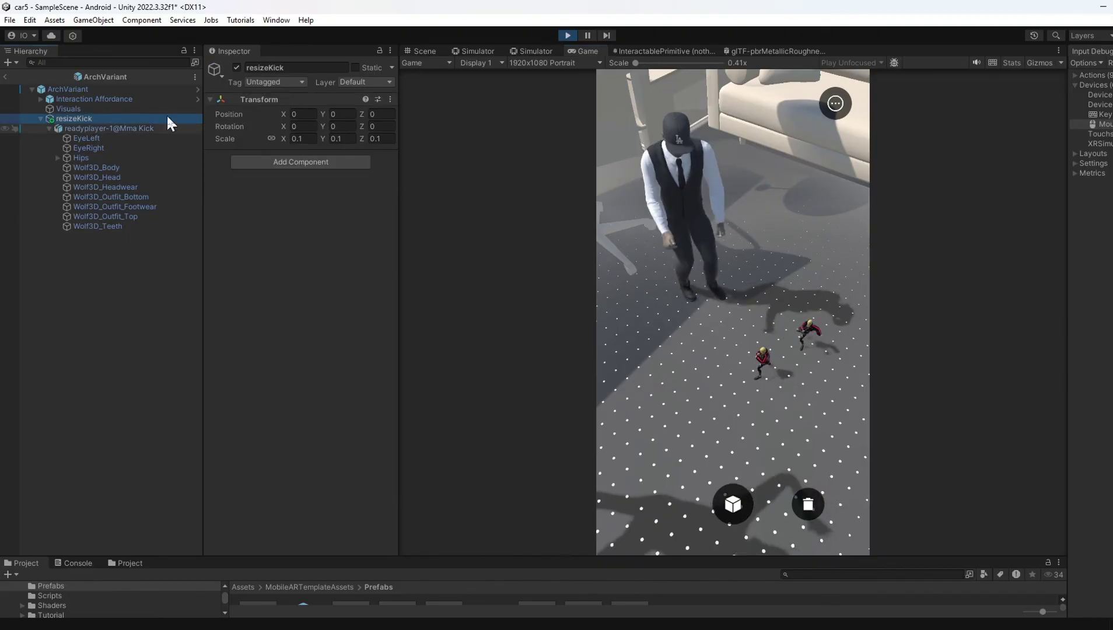
{"action": "left_click", "coordinate": [292, 138]}
{"action": "type", "text": "0"}
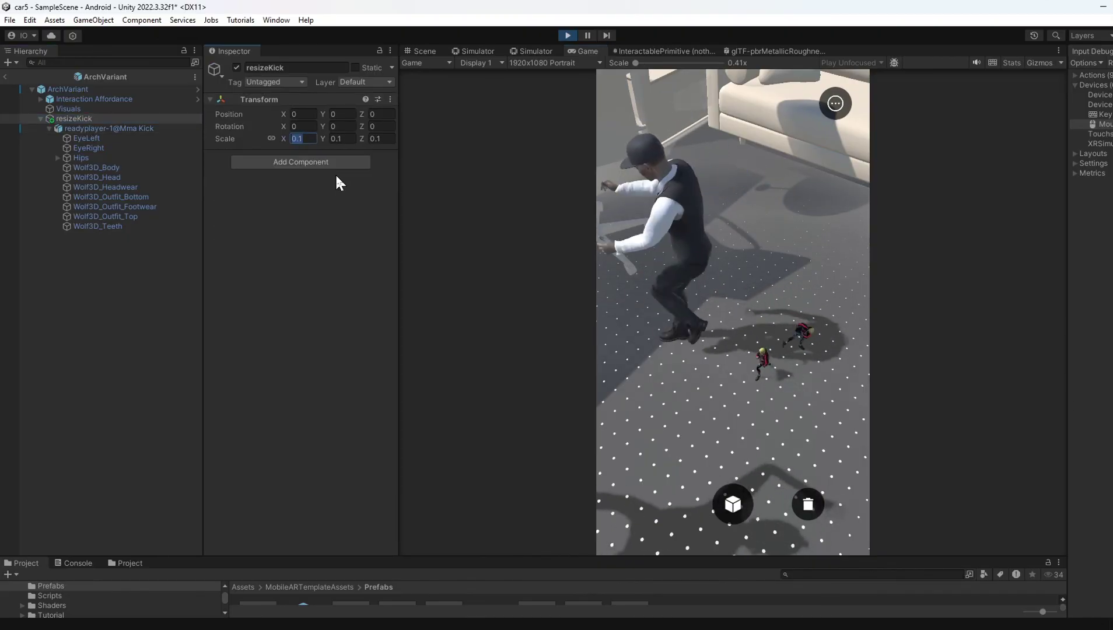
{"action": "type", "text": ".5"}
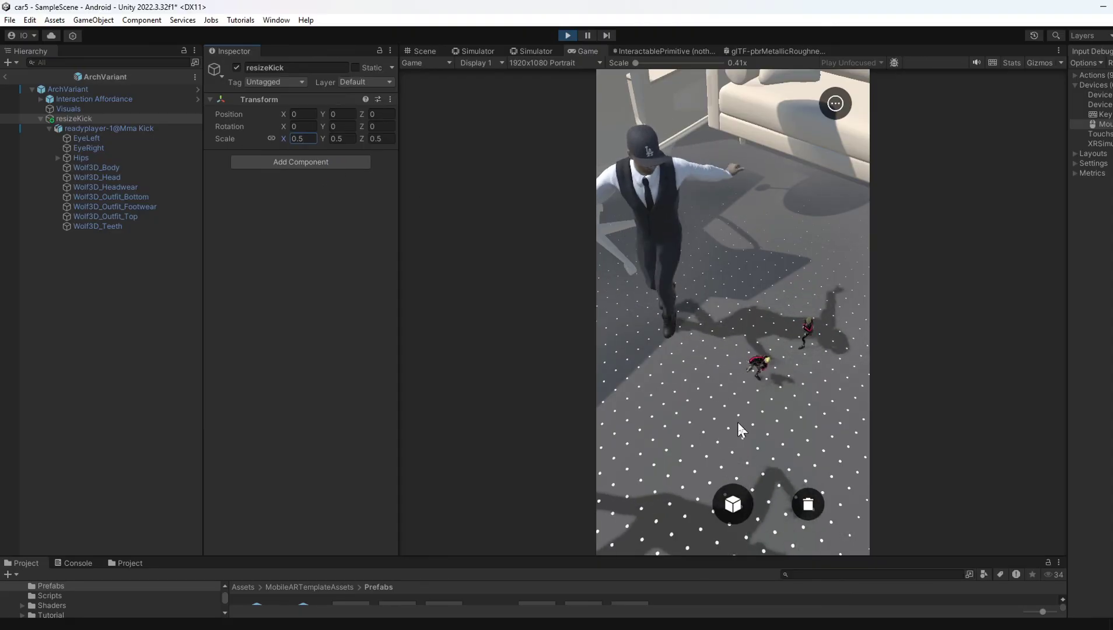
{"action": "left_click", "coordinate": [732, 504]}
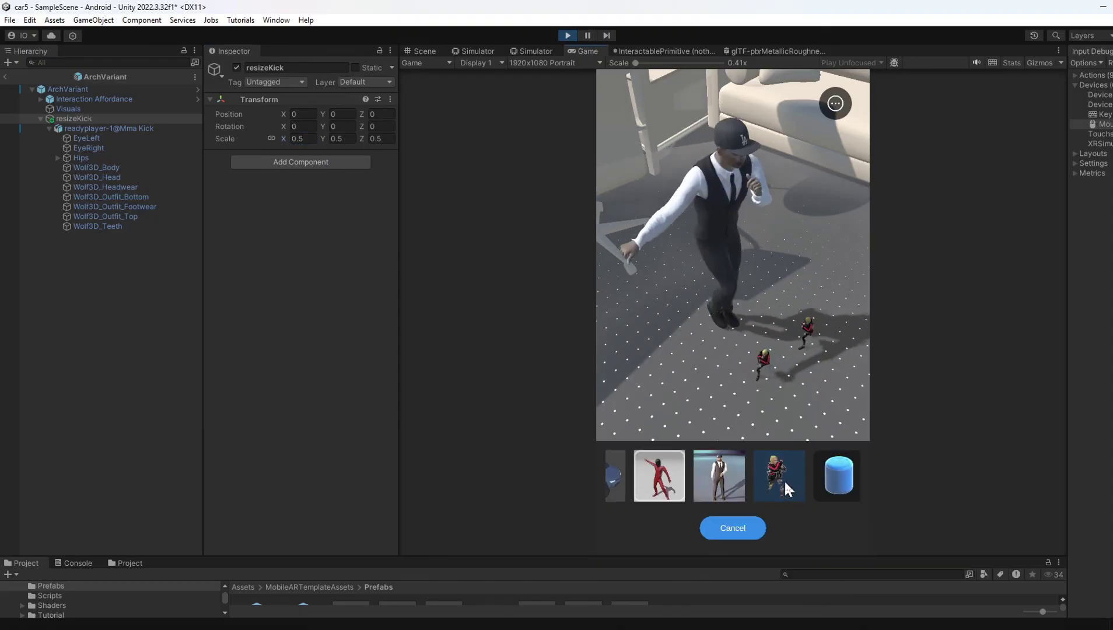
{"action": "left_click", "coordinate": [785, 479]}
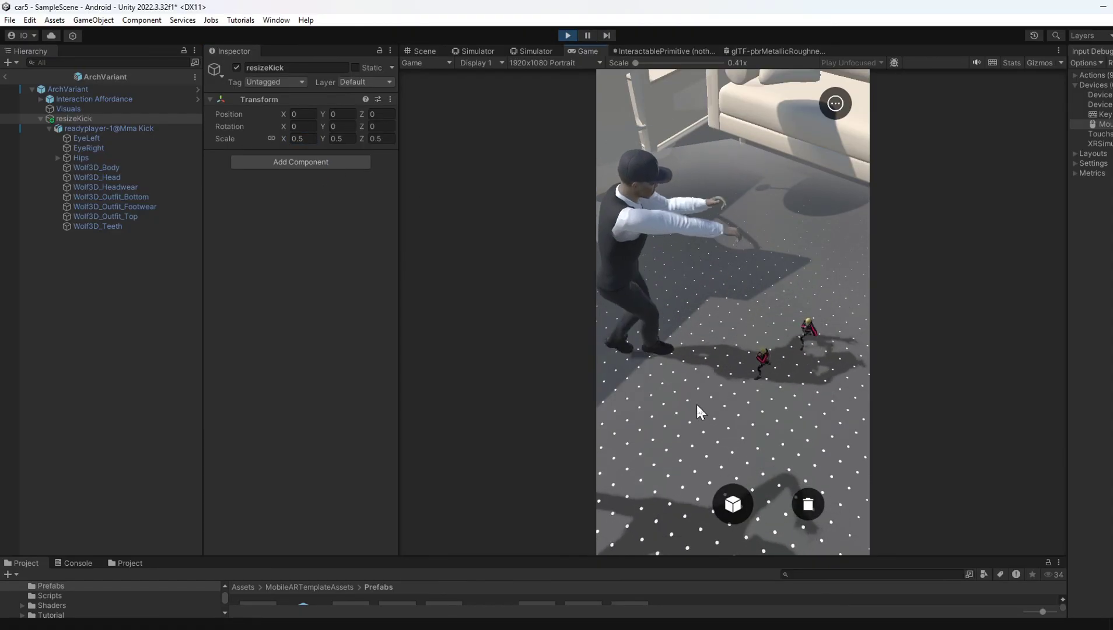
{"action": "right_click_drag", "start_coordinate": [695, 403], "coordinate": [648, 241]}
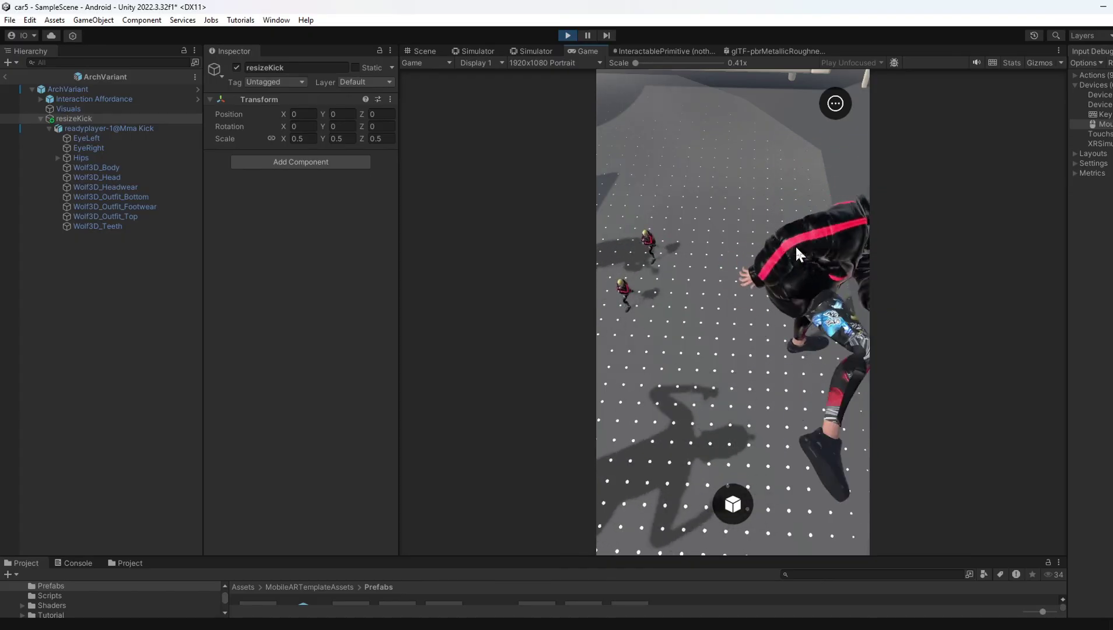